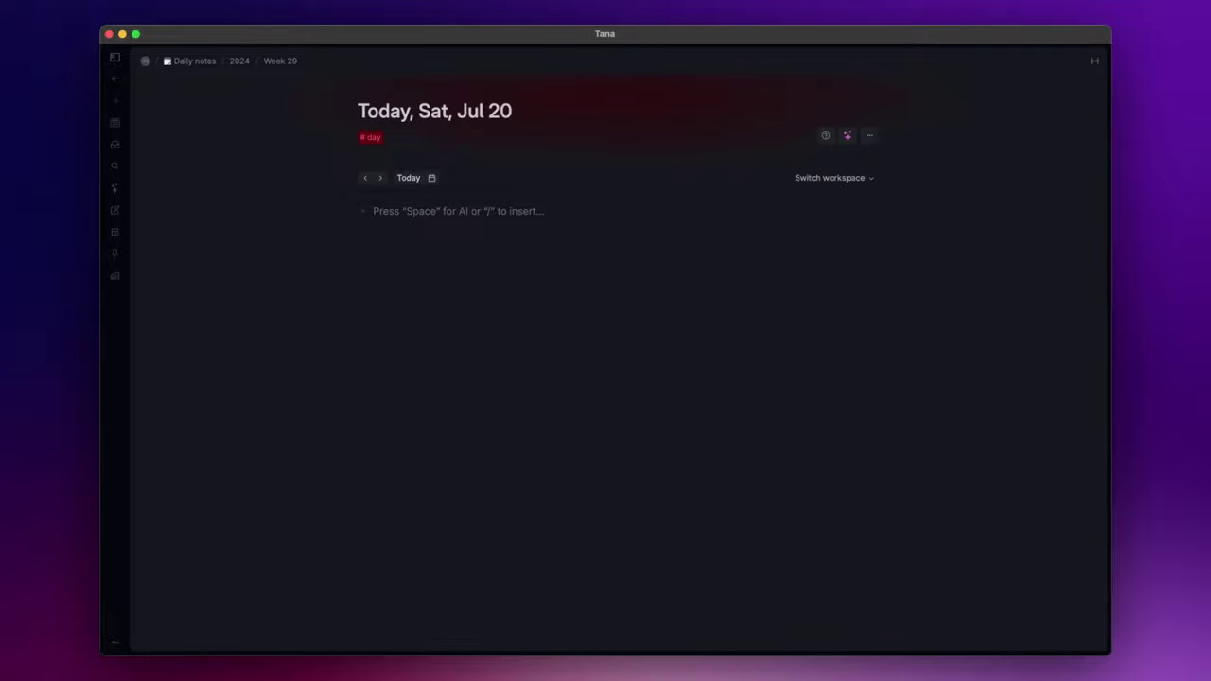
Write 'My new video' and tag it with a newly created #youtube_video supertag
type("My new video ")
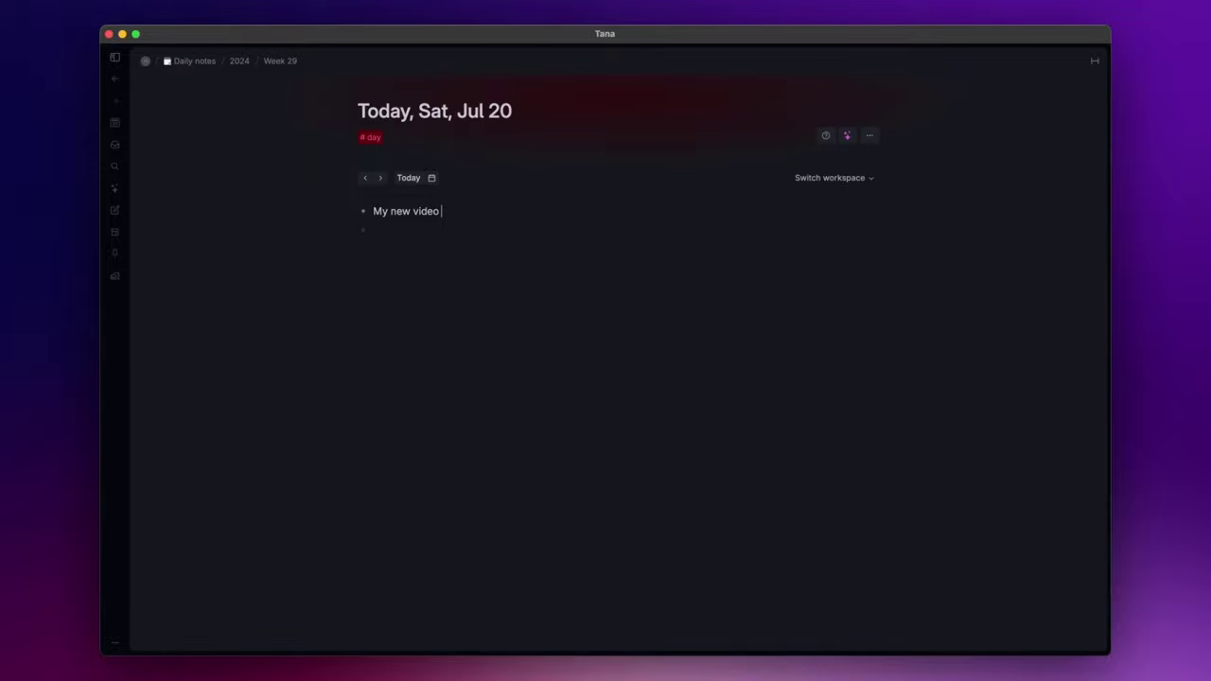
type("#")
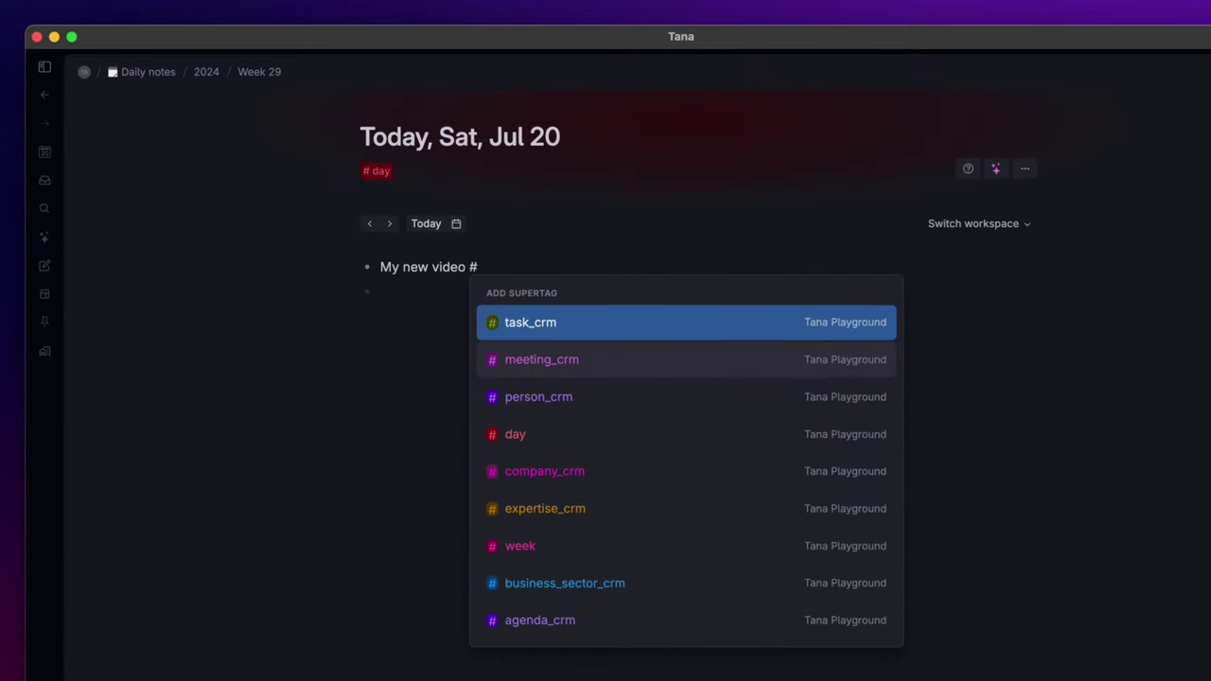
type("youtube_v")
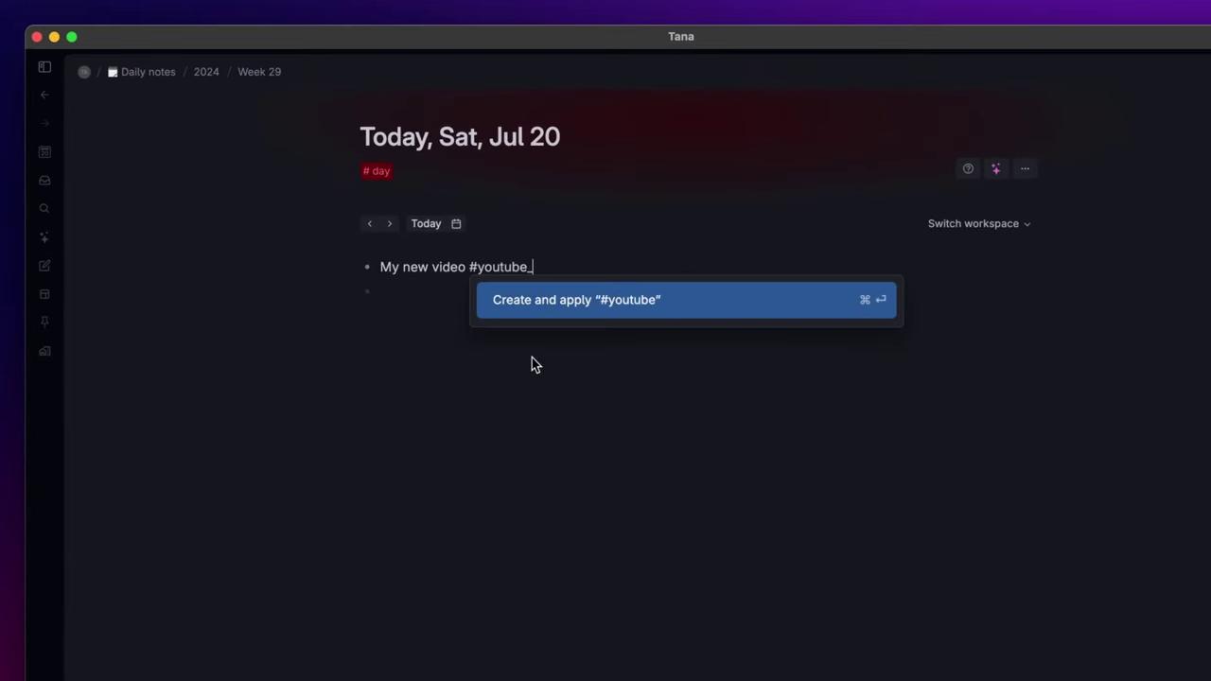
type("ideo")
key("Return")
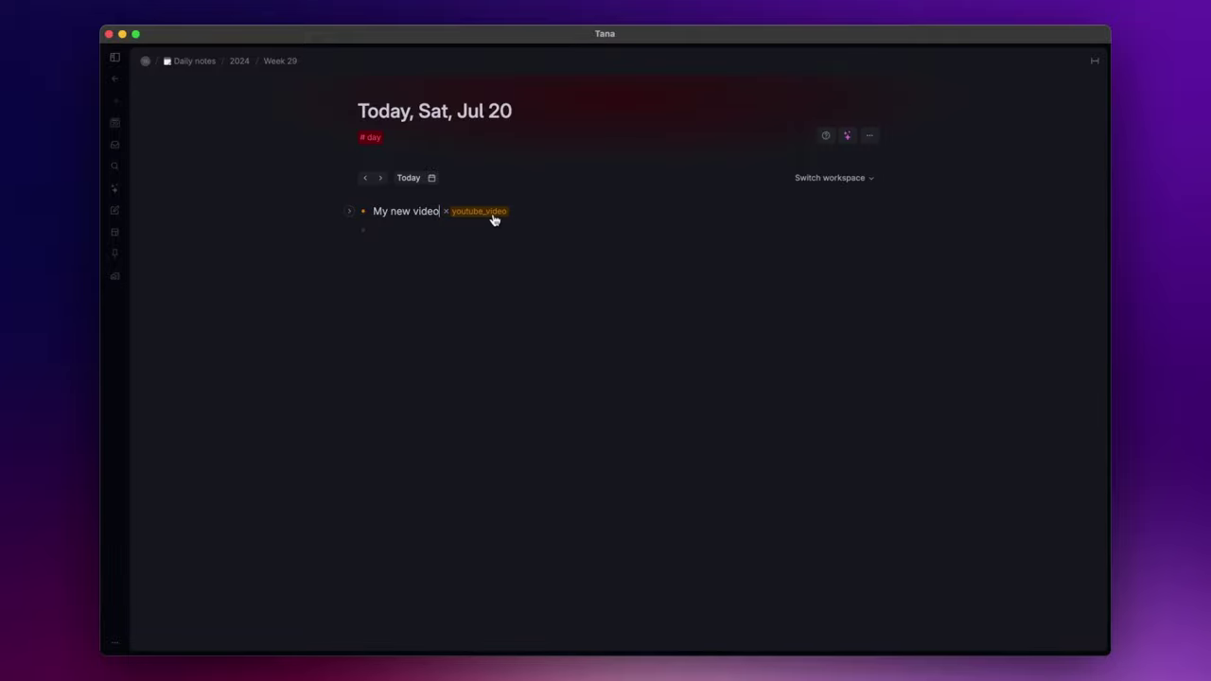
Open the #youtube_video supertag's configuration panel, widen it, and focus the supertag title
left_click(491, 214)
left_click(499, 231)
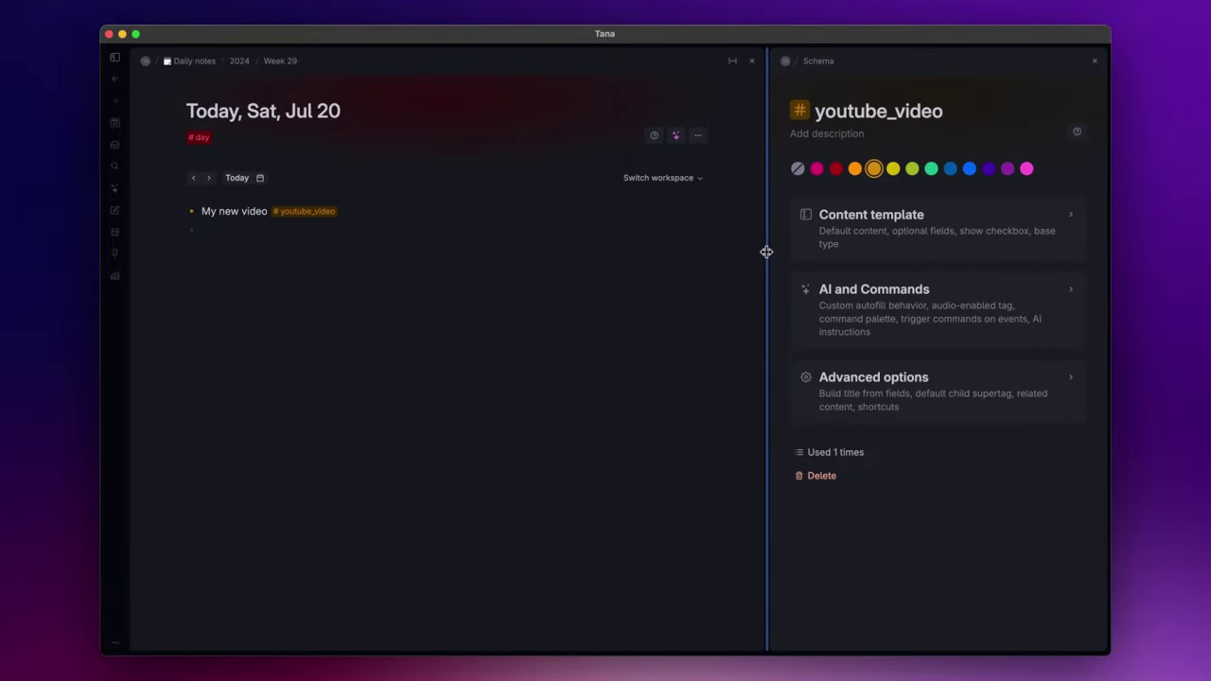
left_click_drag(766, 252, 675, 246)
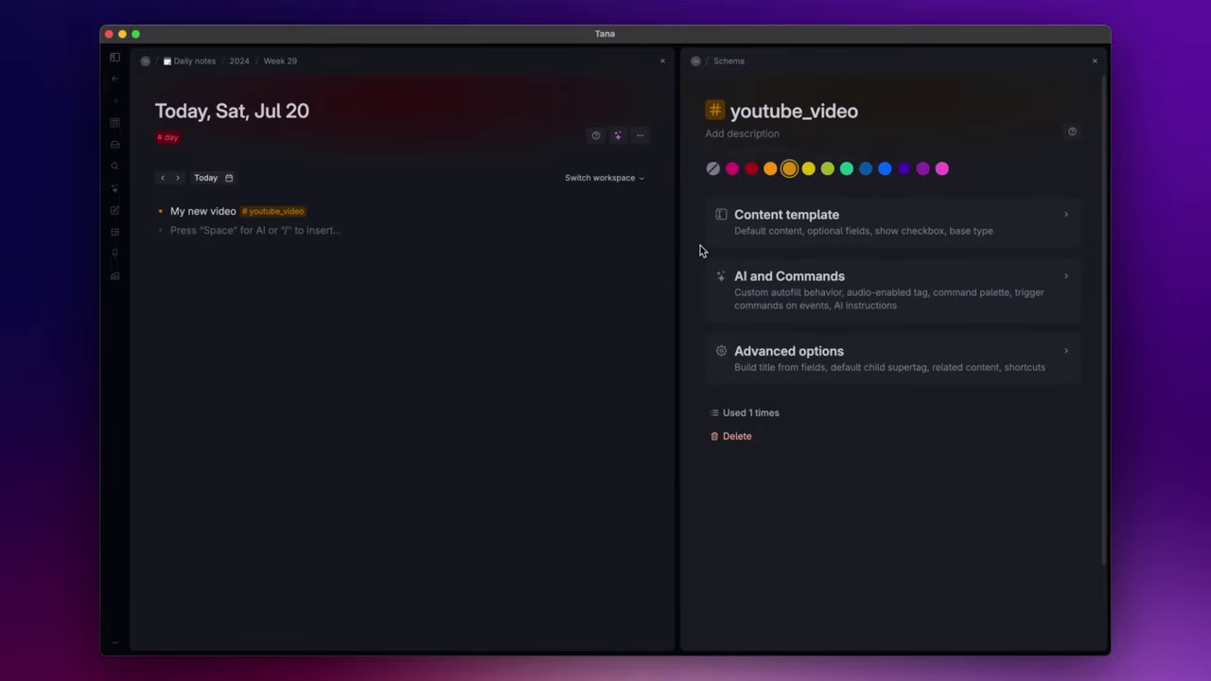
key("Escape")
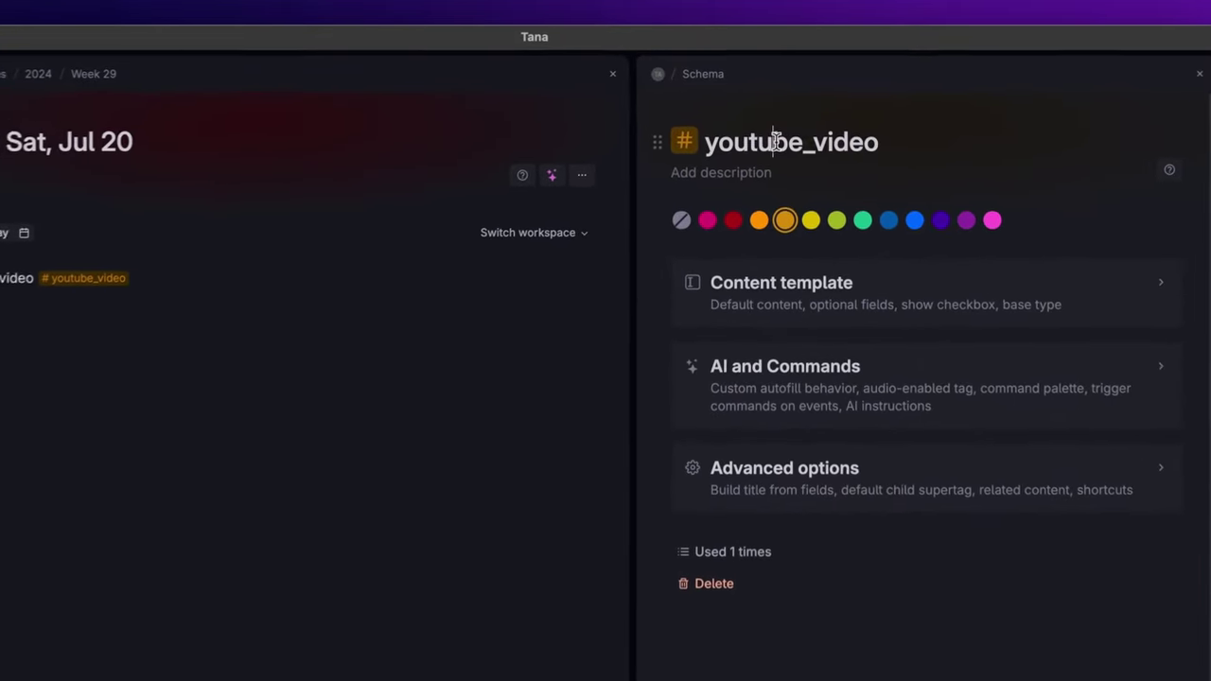
left_click(774, 142)
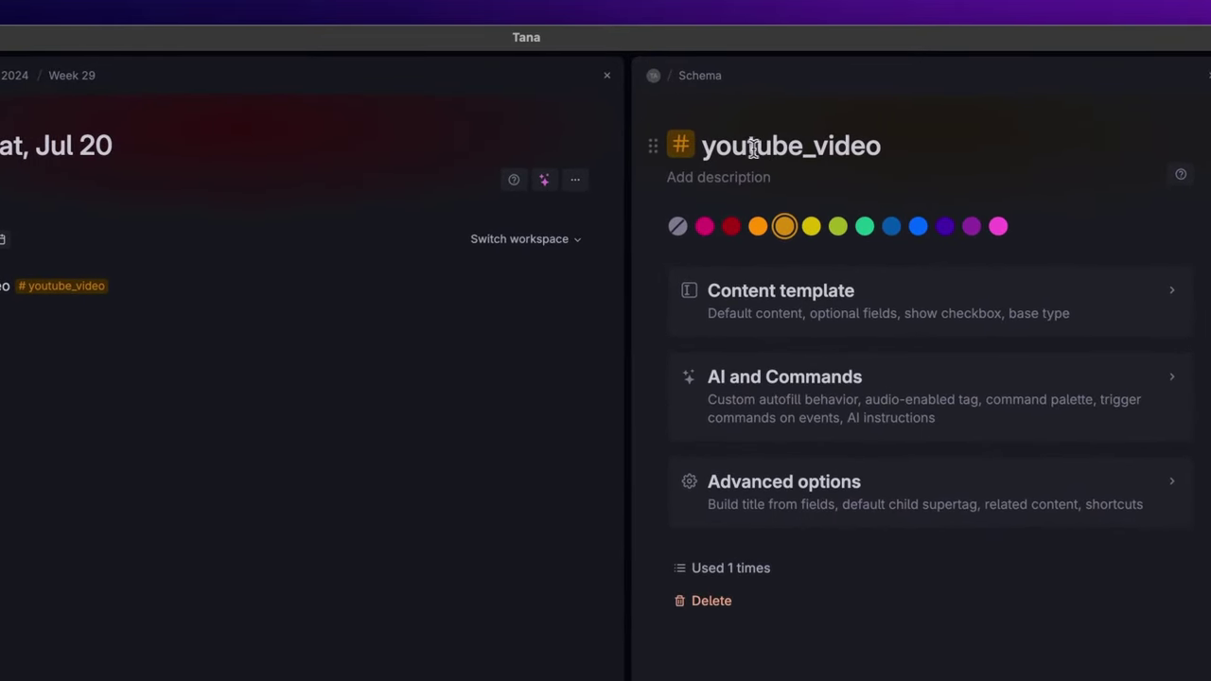
mouse_move(705, 137)
Generate an AI icon for the youtube_video supertag
key("super+k")
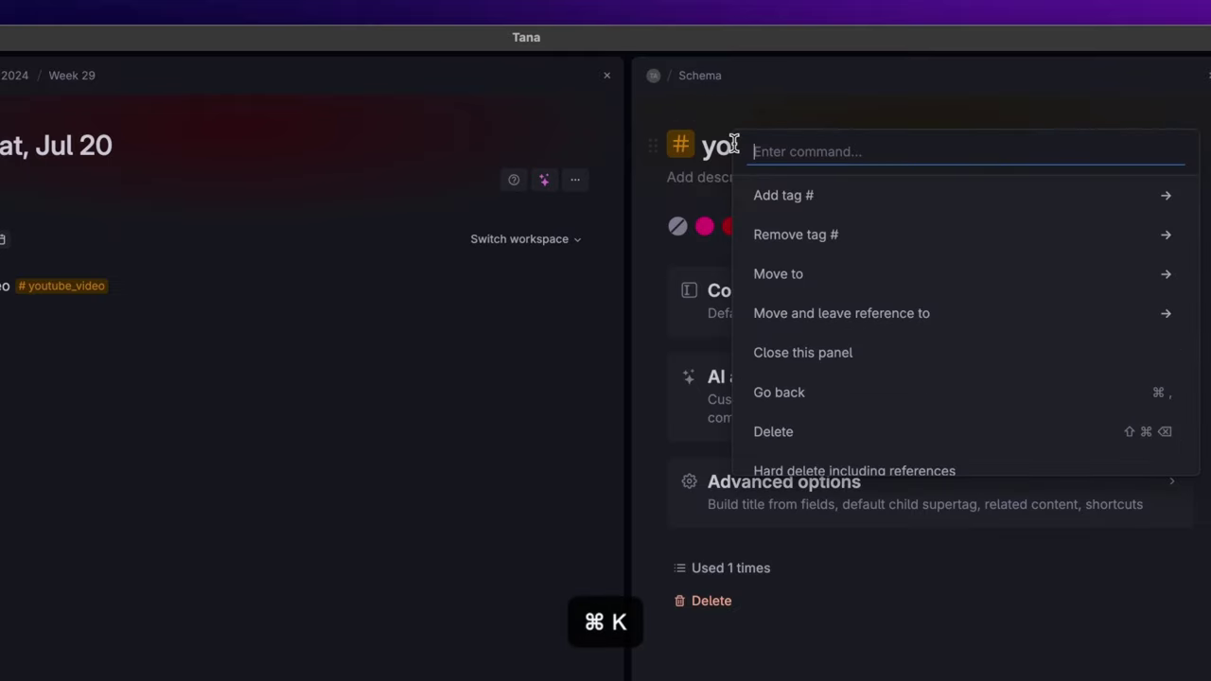
type("gene")
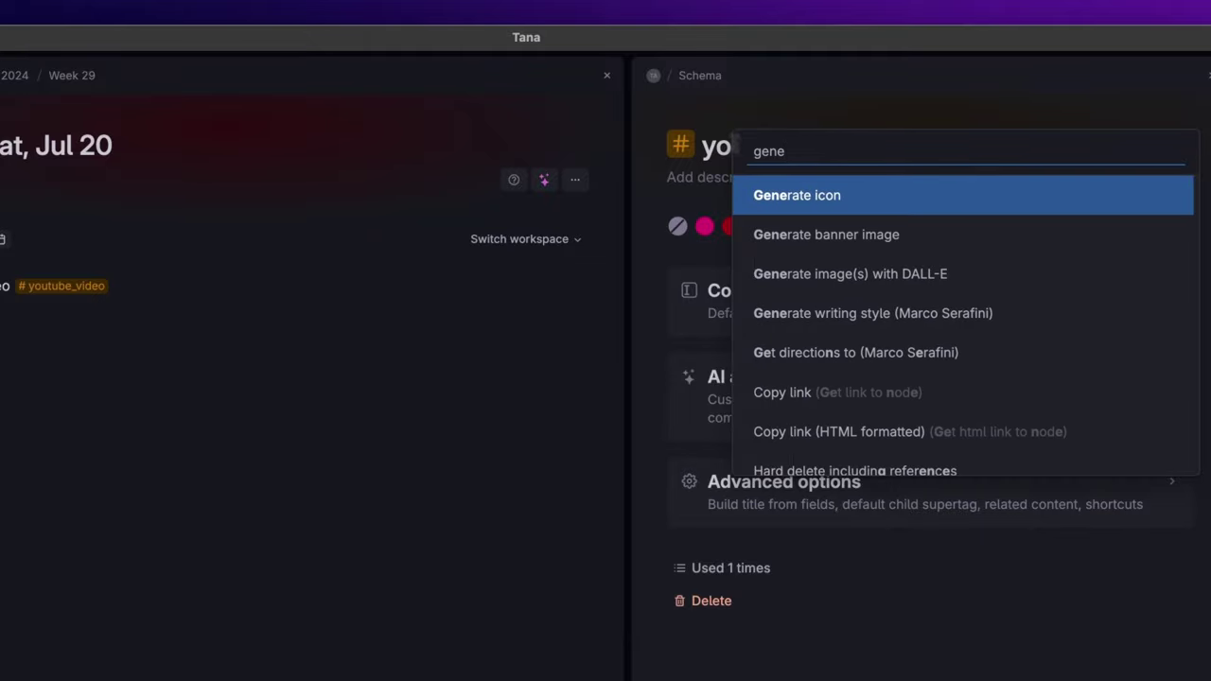
key("Return")
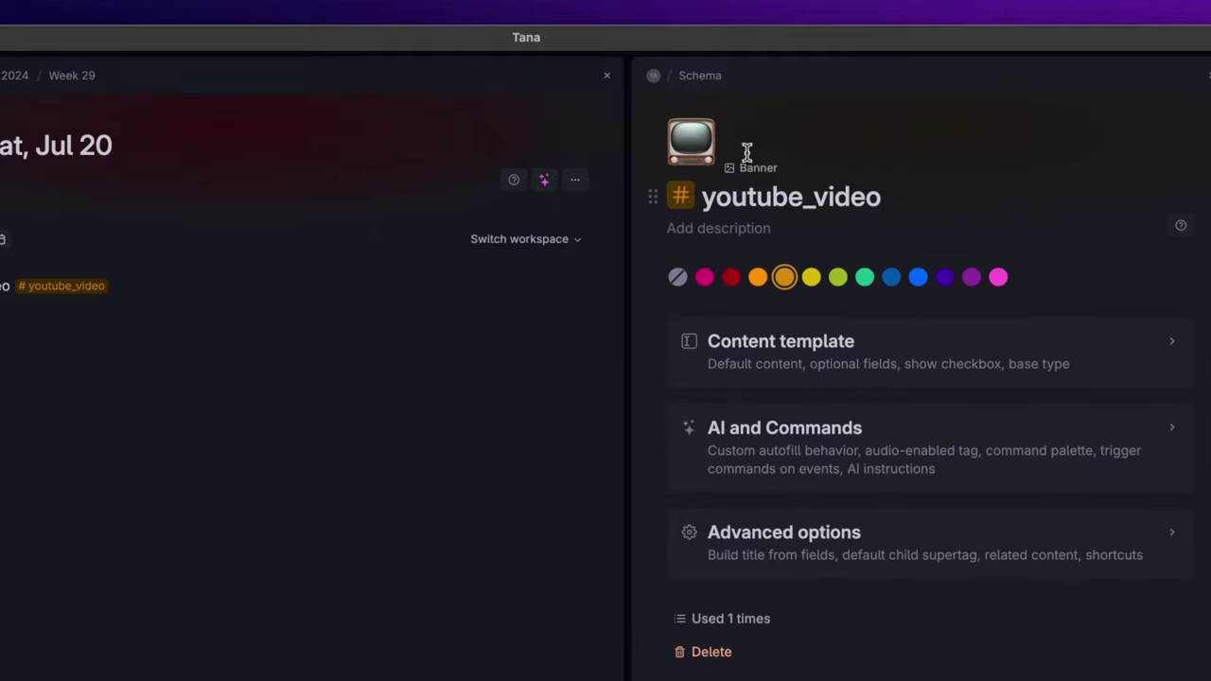
Generate a banner image from the prompt 'youtube video creation' and set it as the banner
key("super+k")
type("gene")
key("Down")
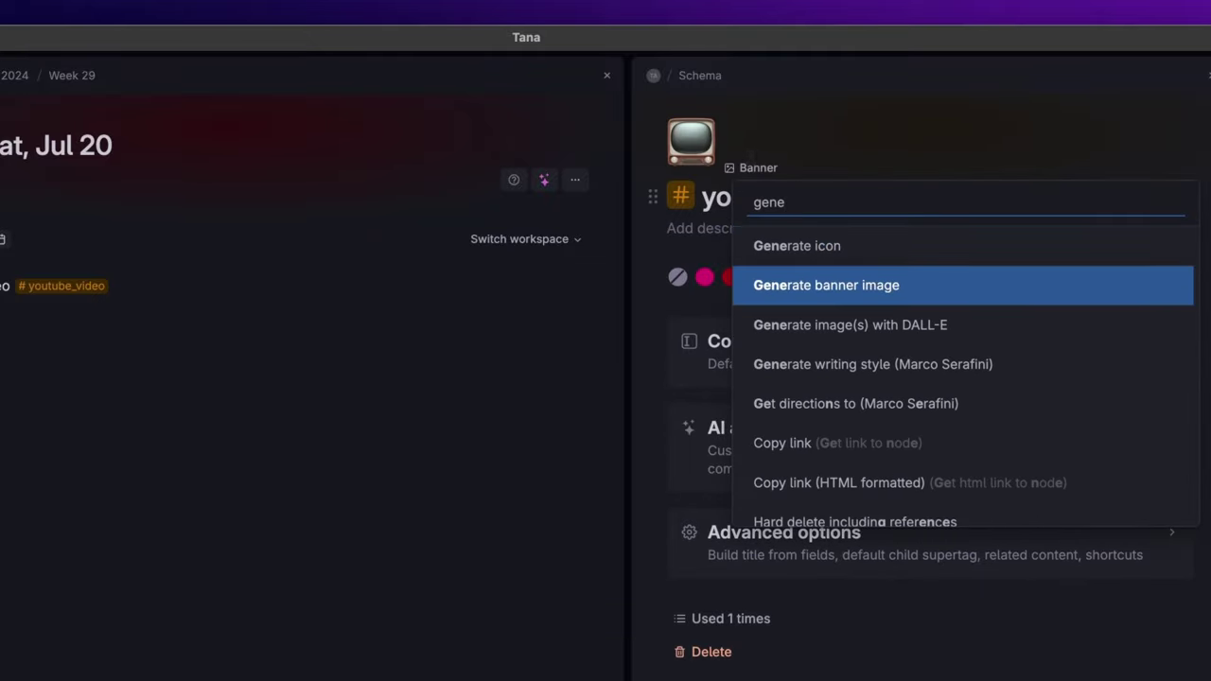
key("Return")
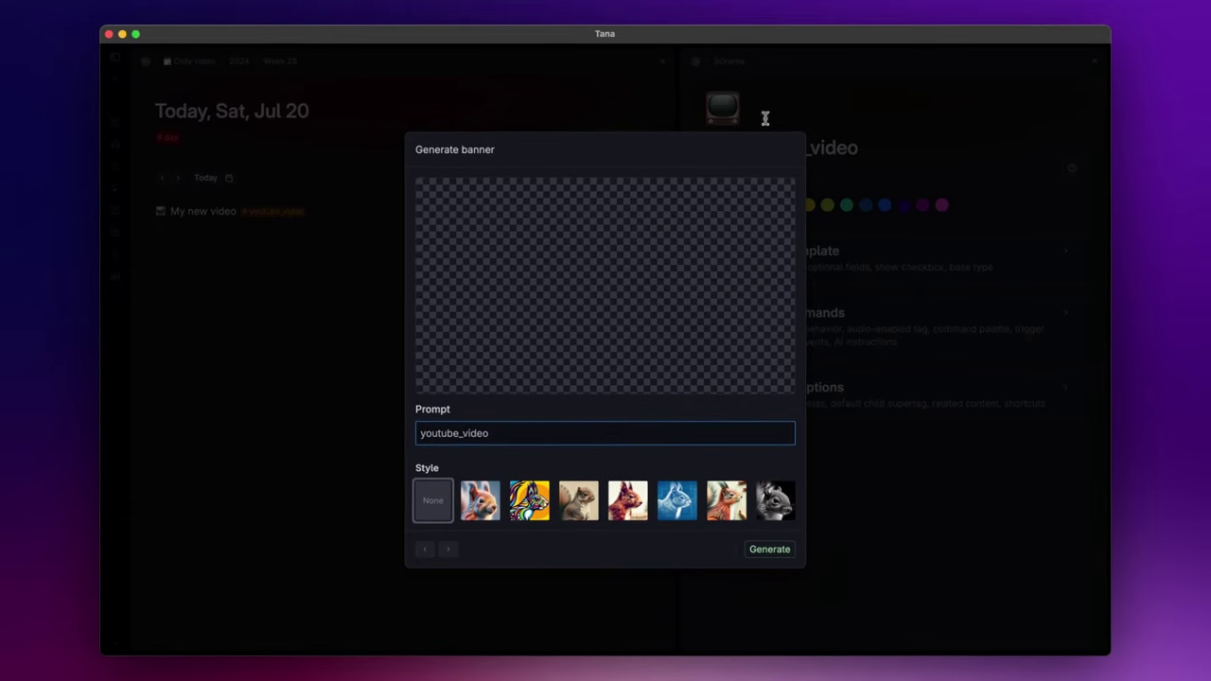
double_click(477, 428)
type("y")
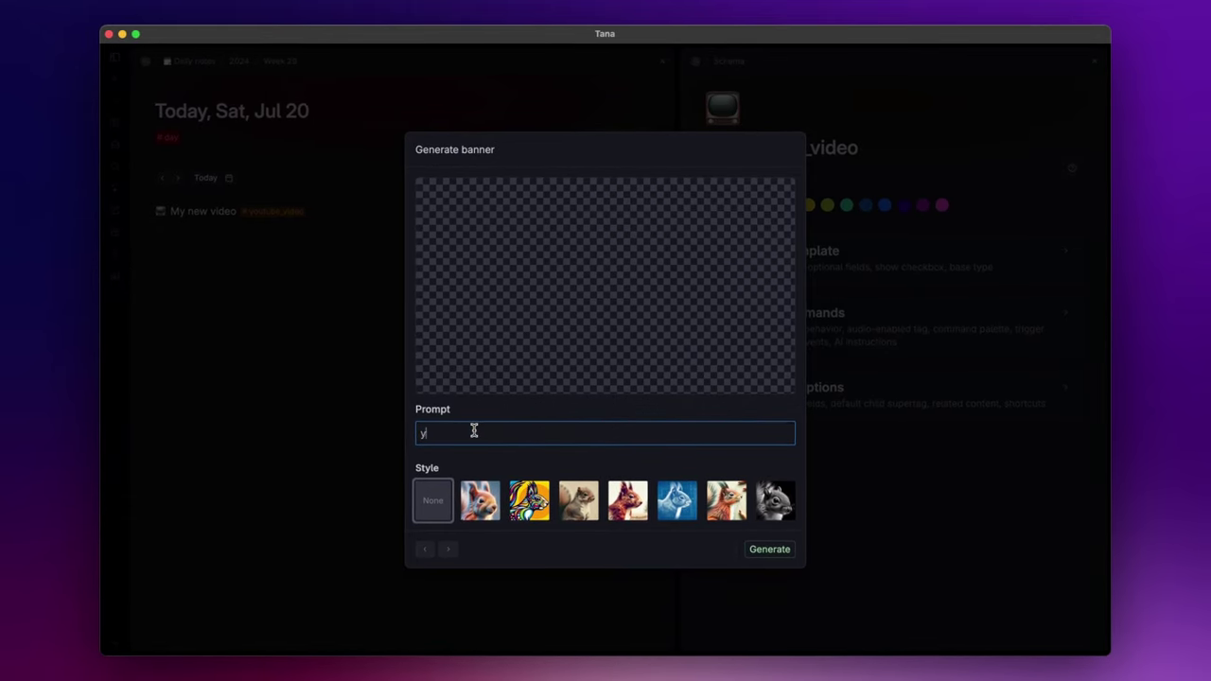
type("outube video creation")
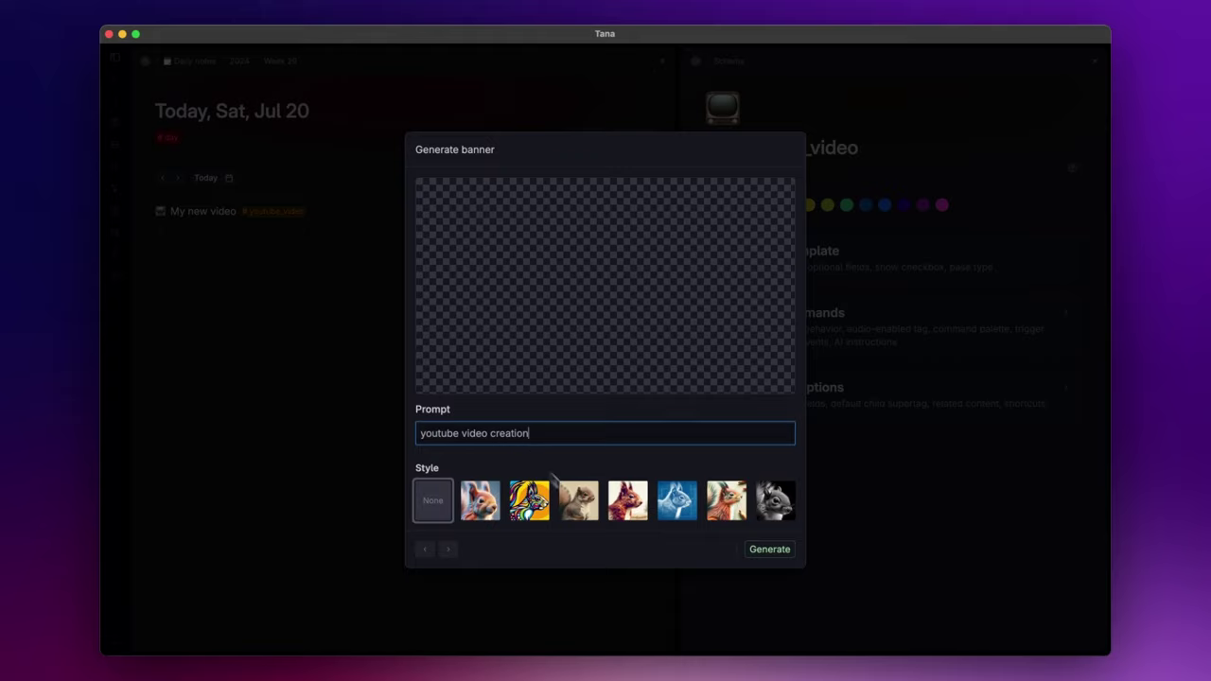
left_click(764, 550)
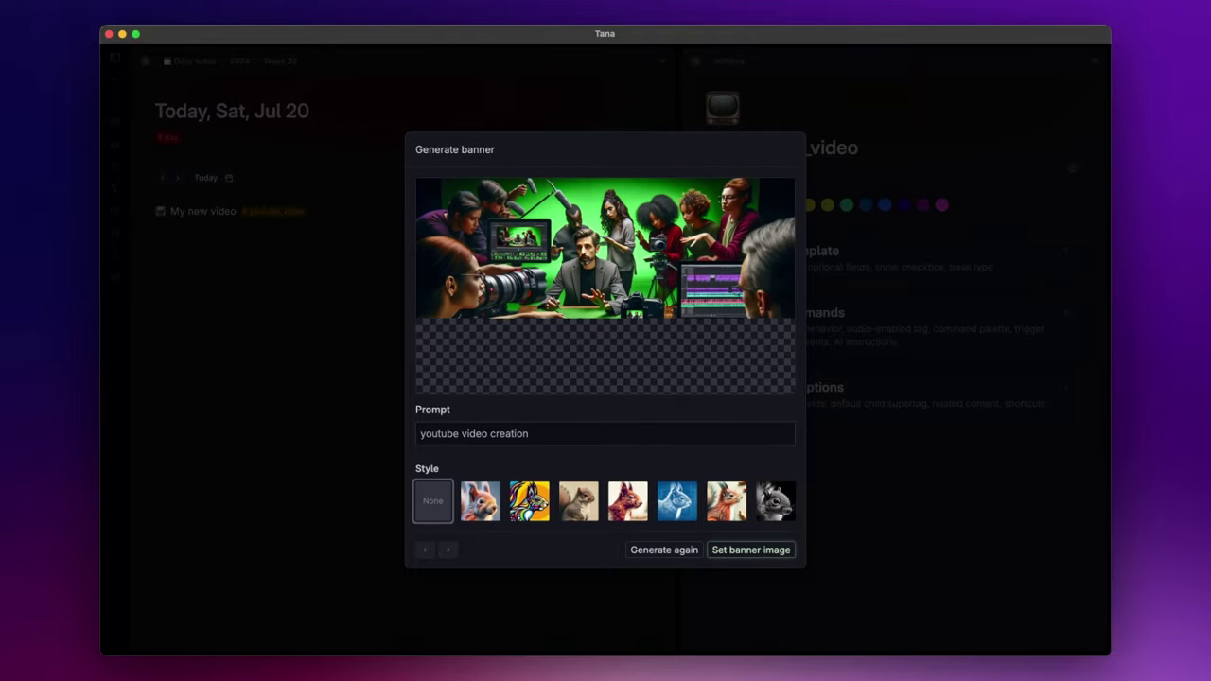
left_click(765, 549)
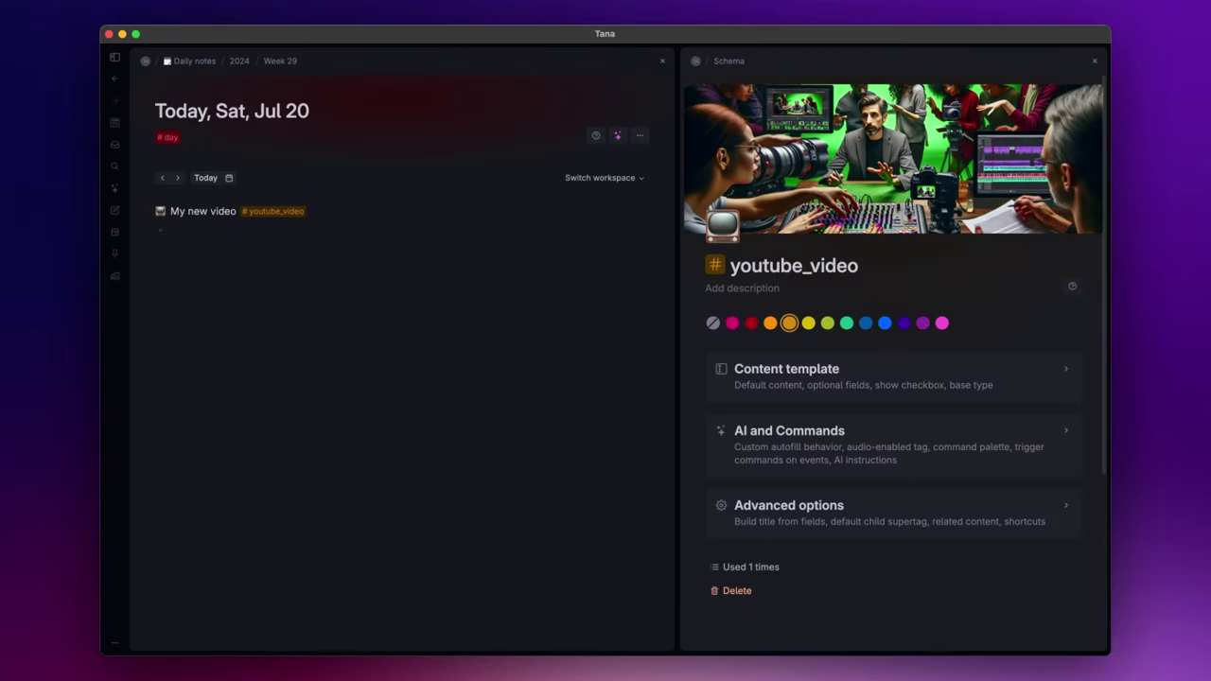
left_click(169, 218)
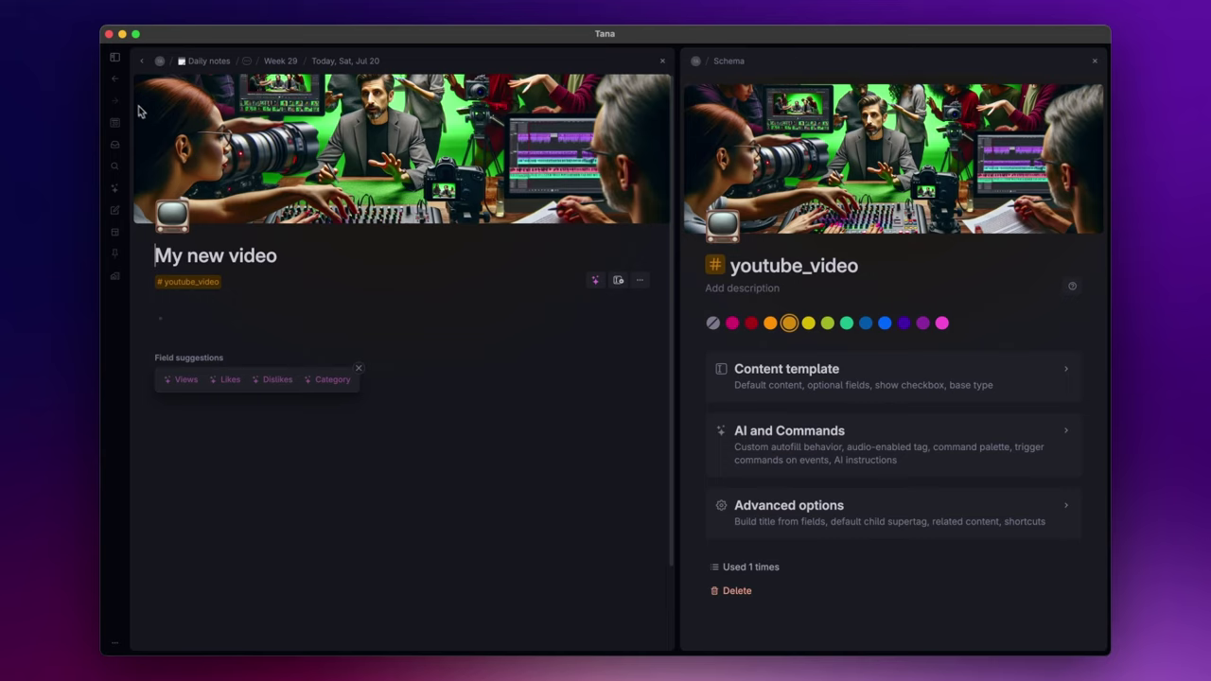
left_click(116, 80)
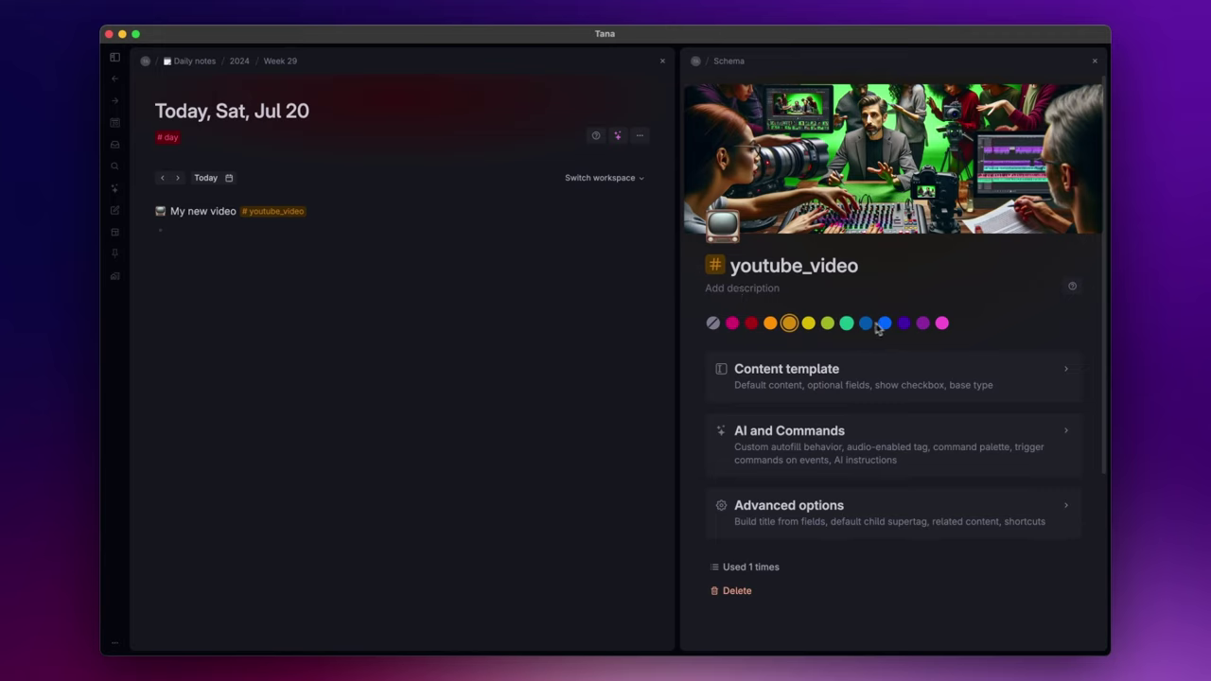
Colour the supertag red and add a Thumbnail field to its default content
left_click(751, 324)
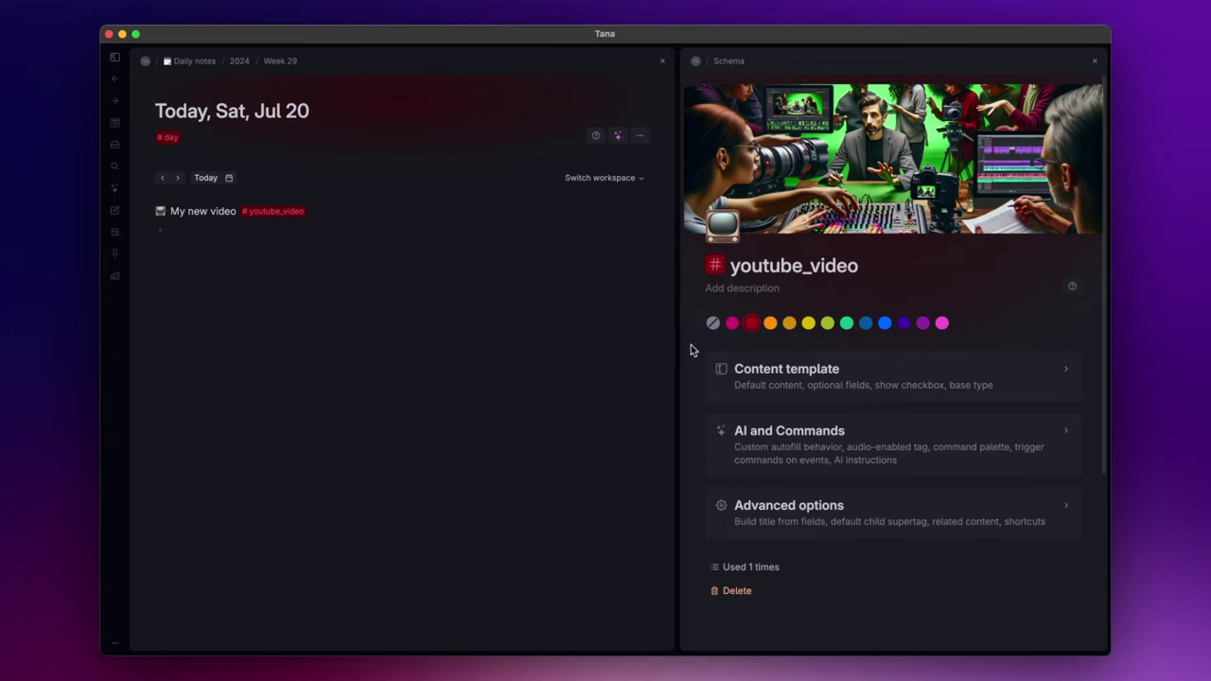
left_click(823, 378)
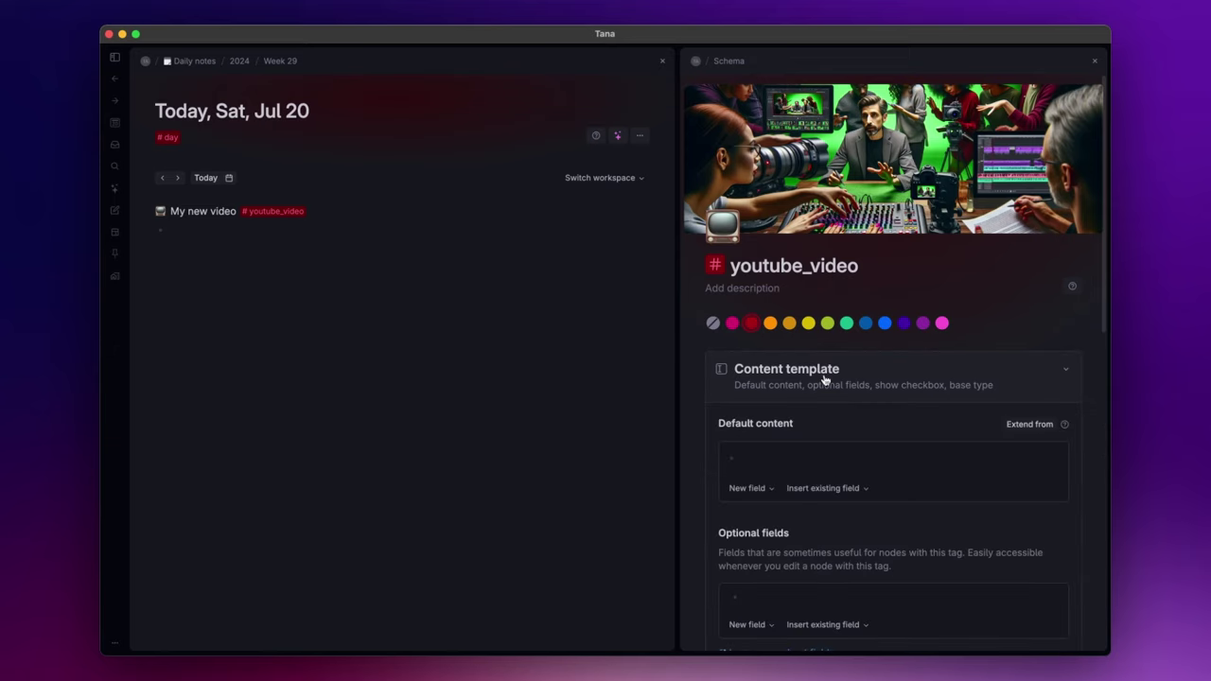
scroll(823, 379, "down", 5)
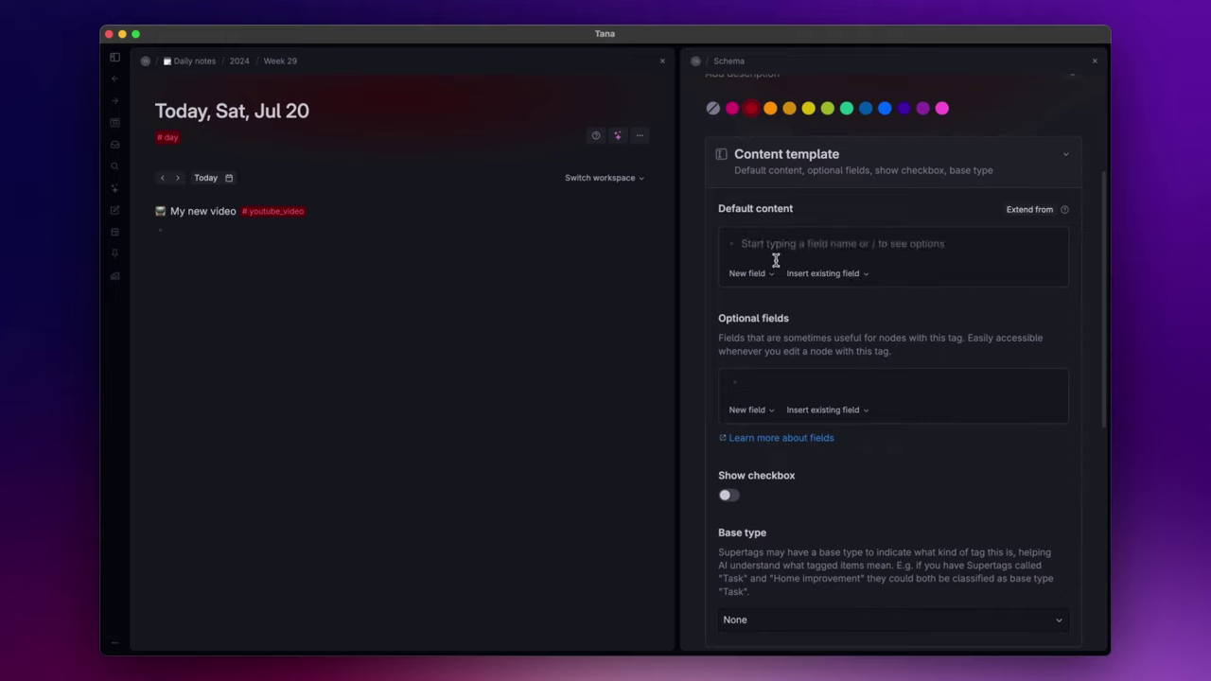
key("shift+period")
type("Thu")
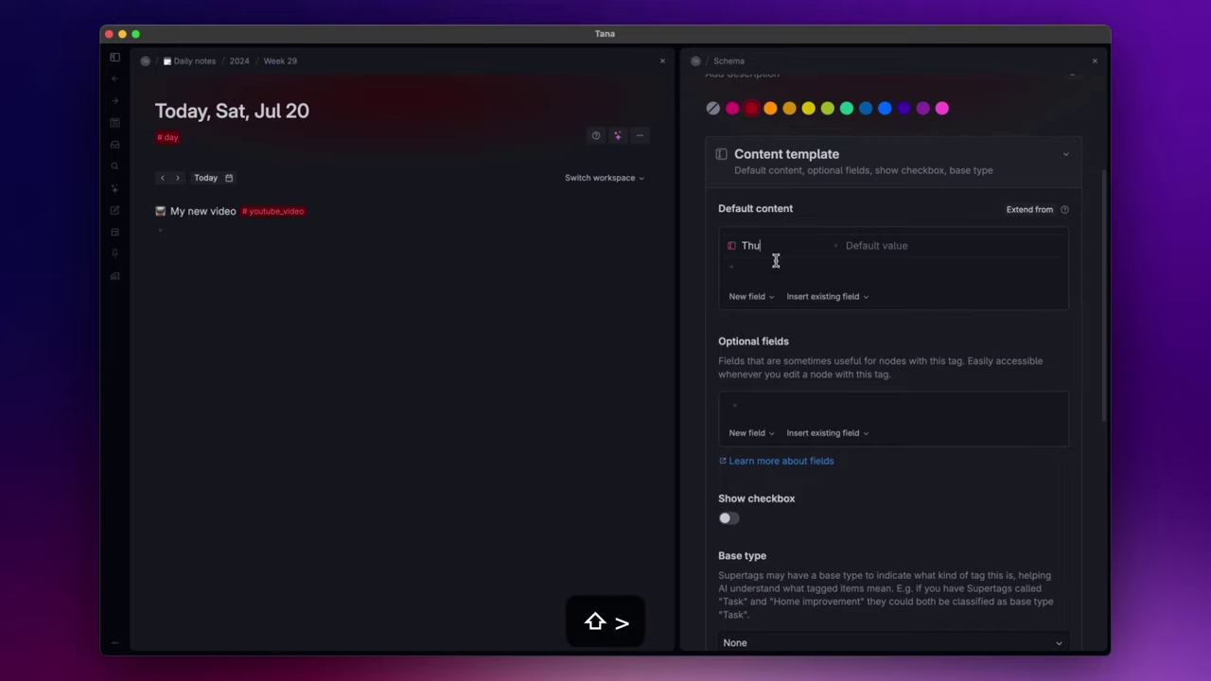
type("mbnail")
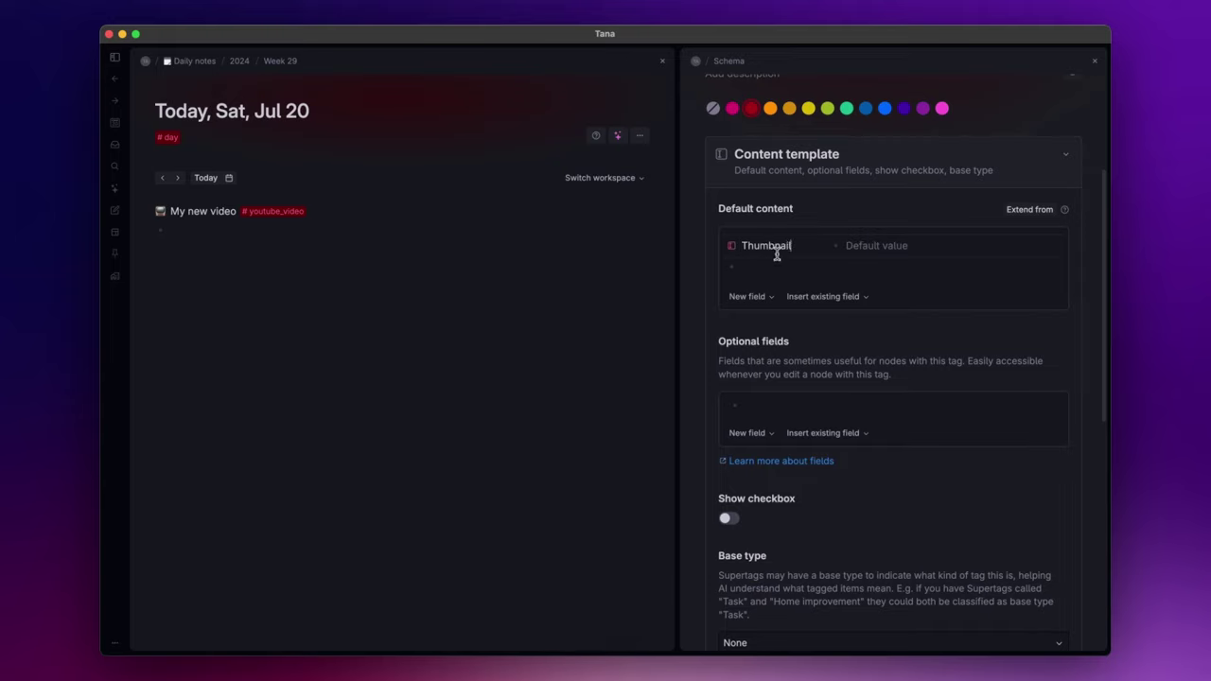
Add a second default content field named Recording date below Thumbnail
left_click(753, 271)
key("shift+period")
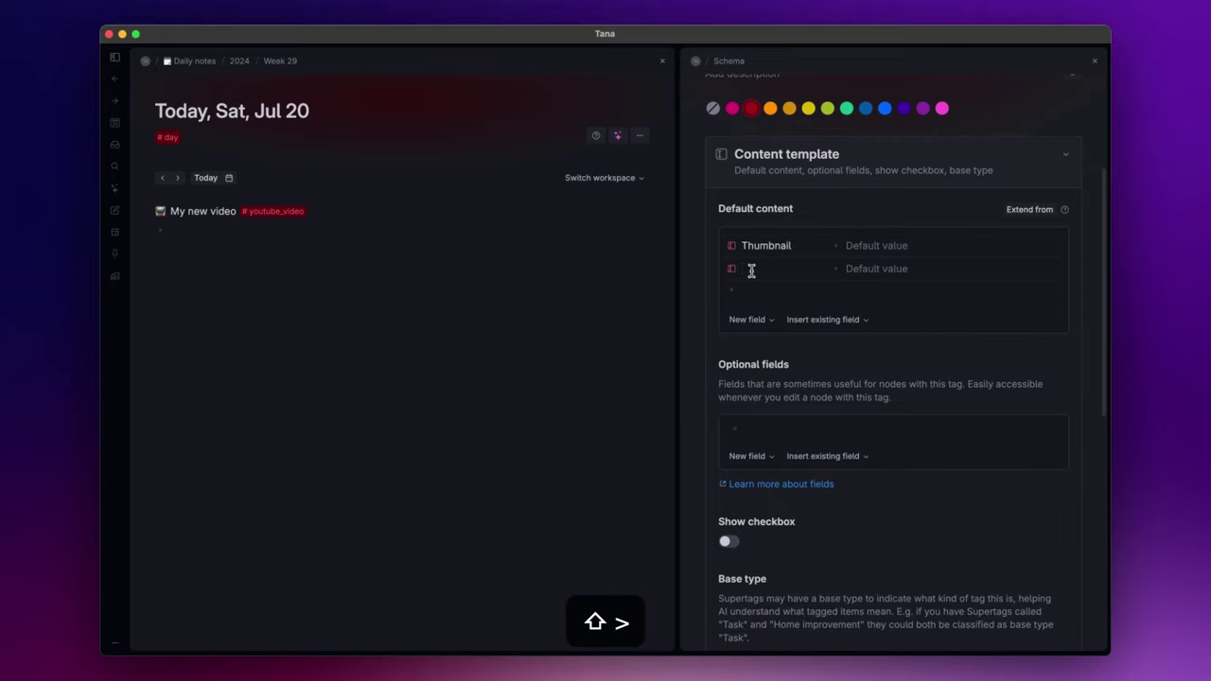
type("Recording")
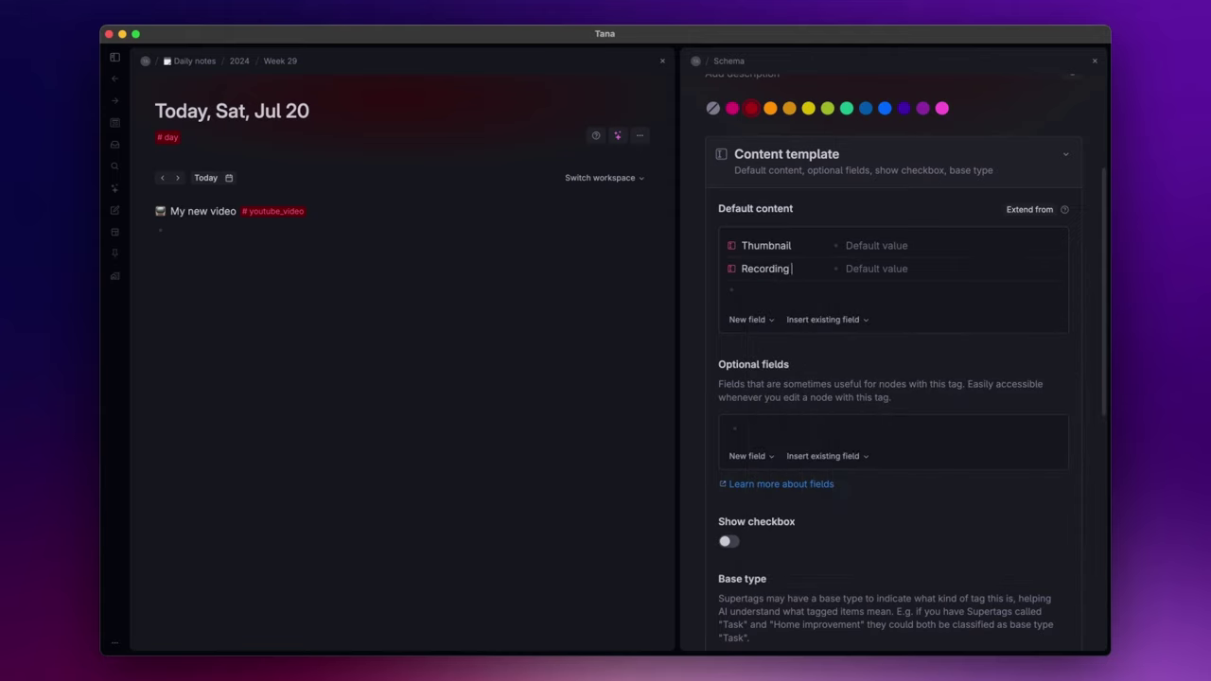
type(" date")
left_click(752, 288)
left_click(734, 274)
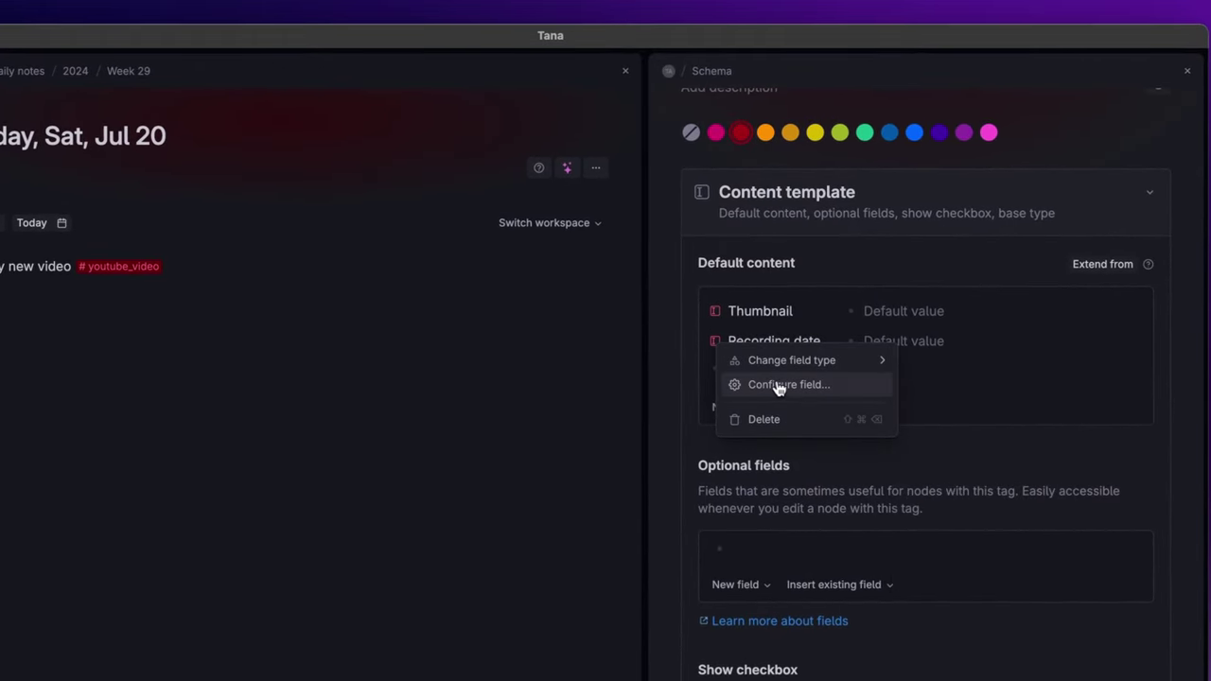
Set the Recording date field type to Date and return to the #youtube_video settings
left_click(784, 388)
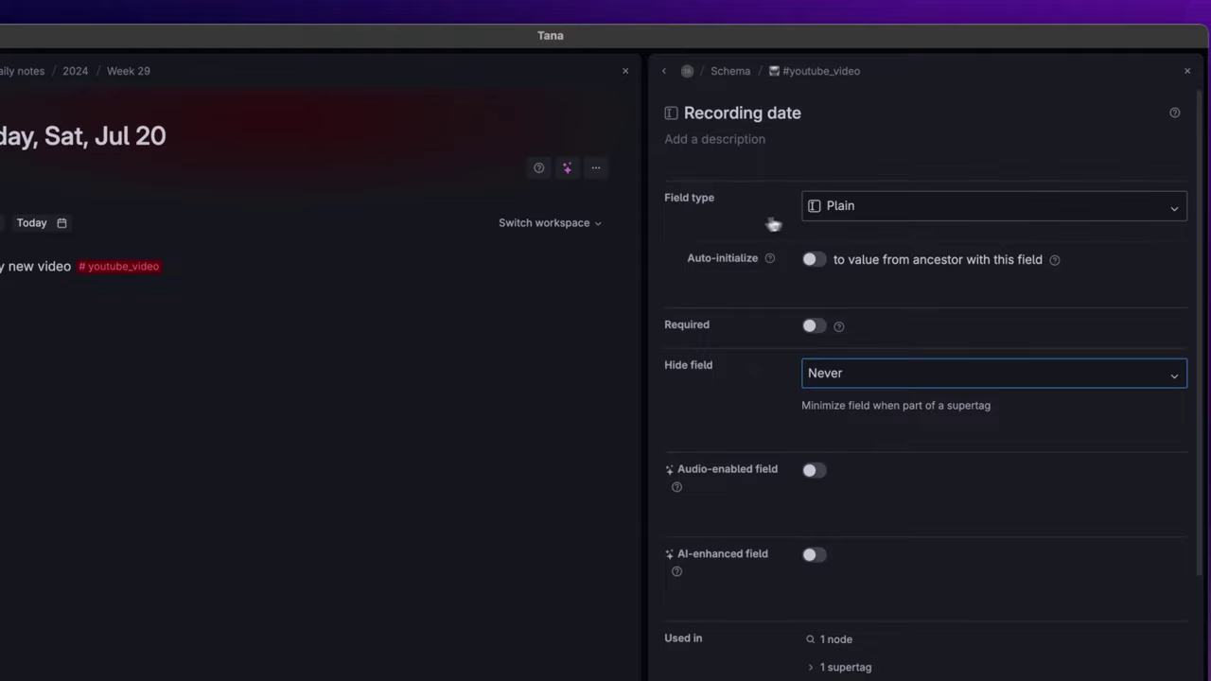
left_click(876, 216)
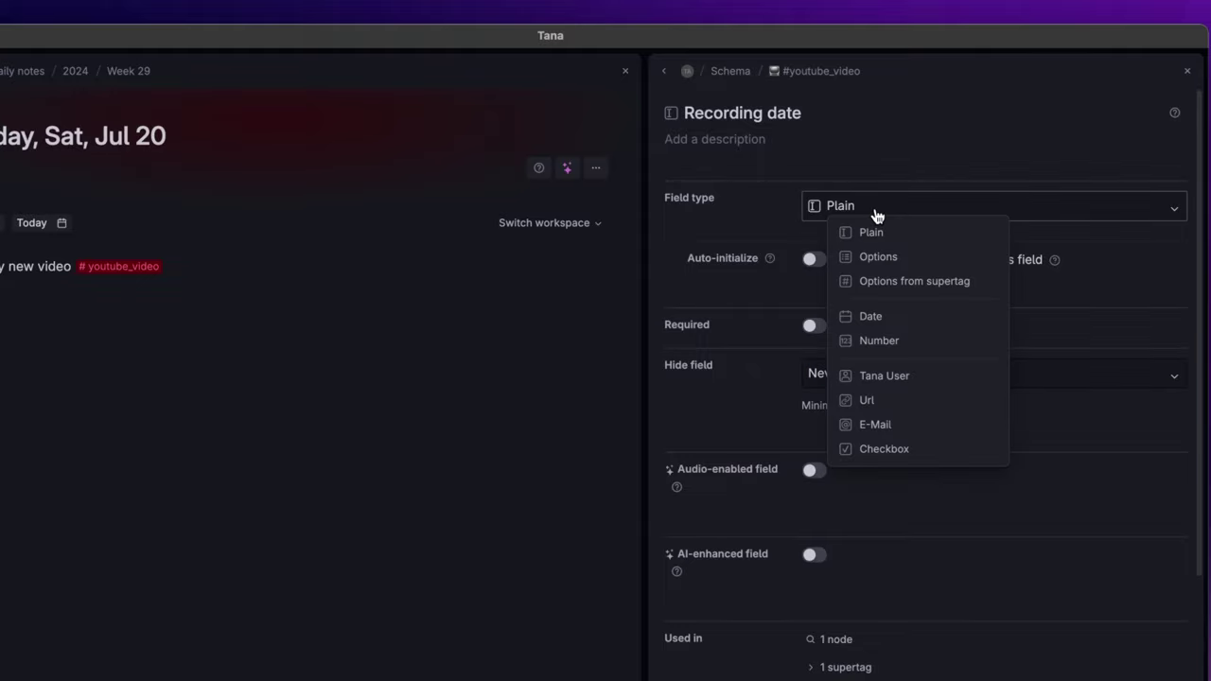
left_click(889, 316)
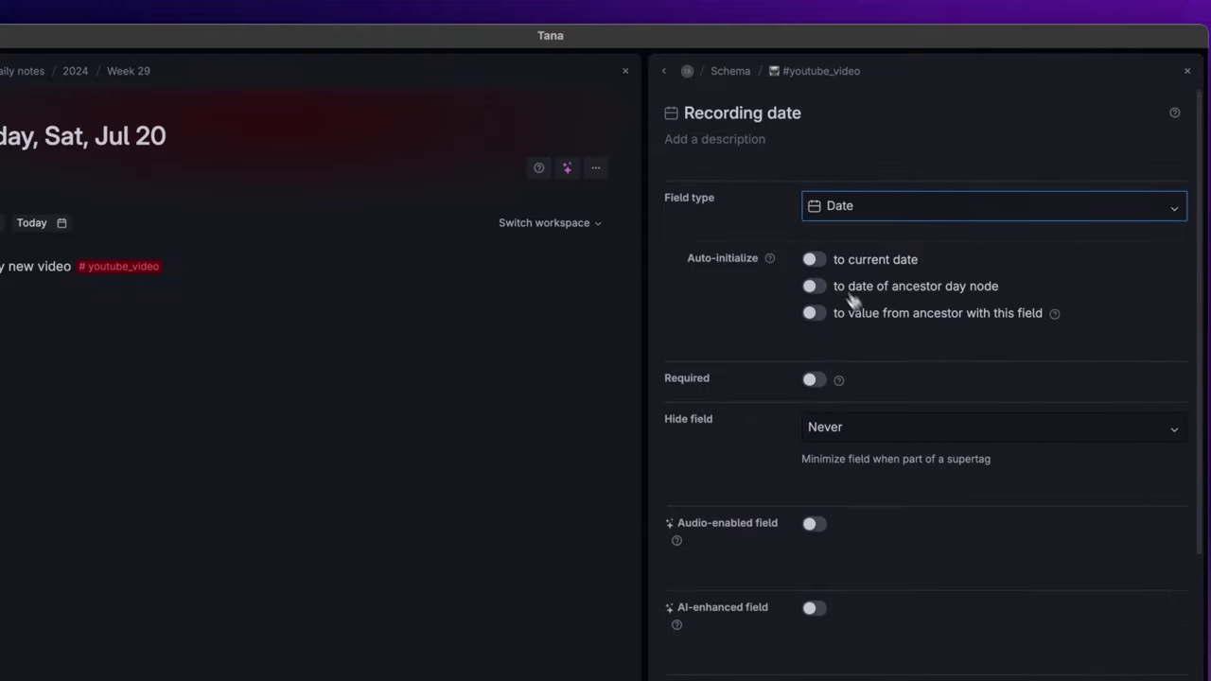
left_click(664, 71)
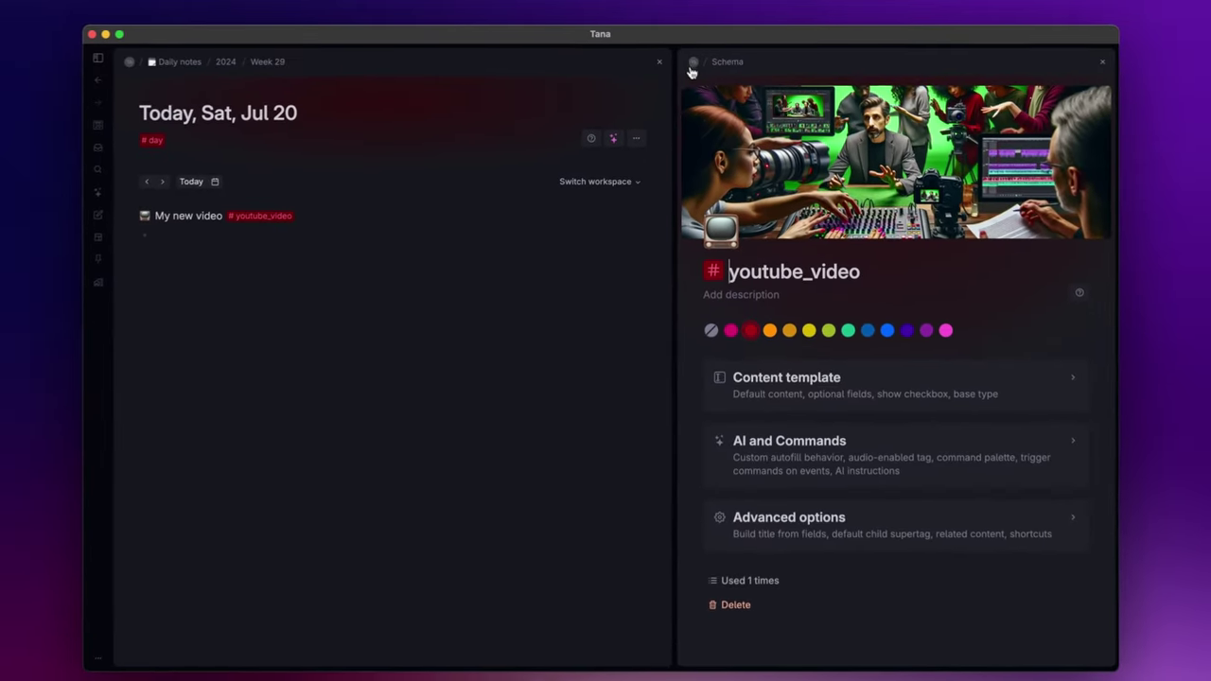
left_click(721, 380)
Add a plain 'Brain dump' node under Recording date in the default content
scroll(721, 382, "down", 5)
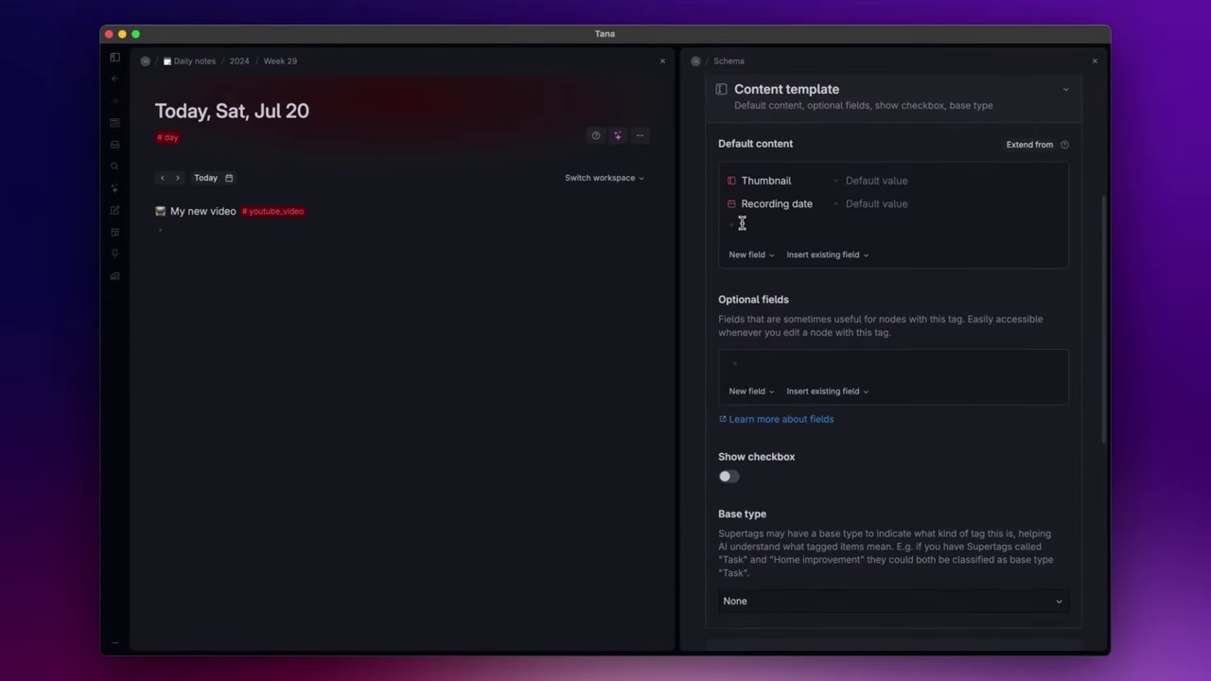
left_click(742, 223)
type("Brain")
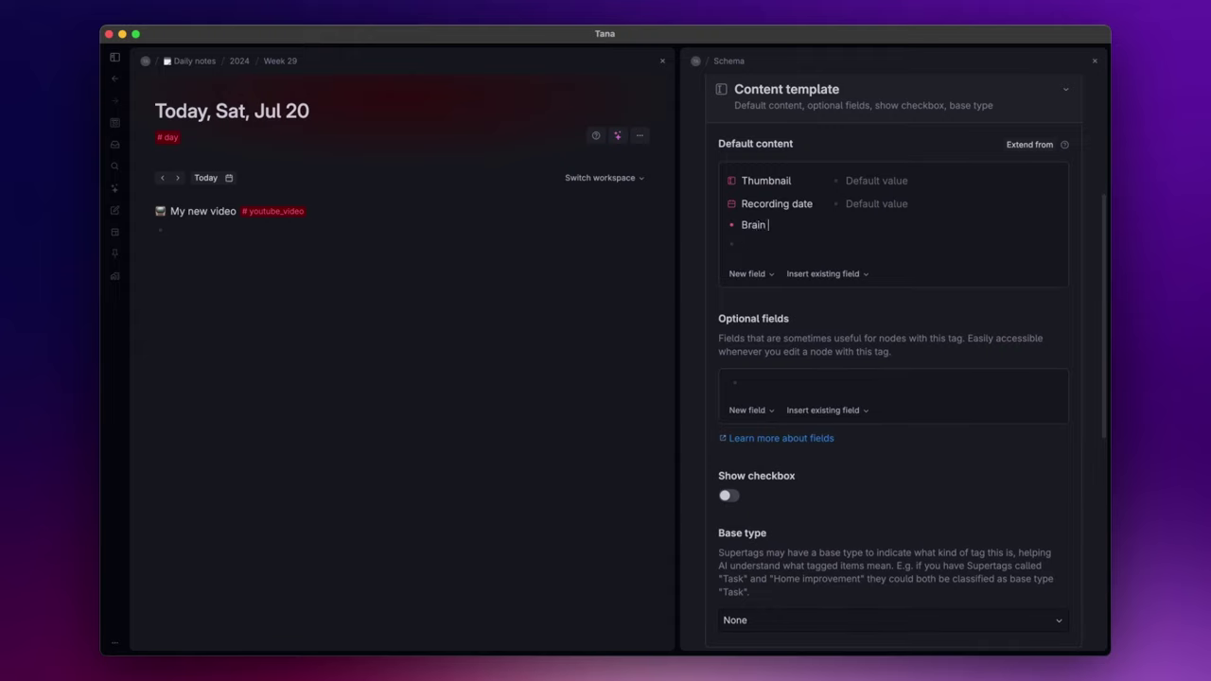
type(" dump")
left_click(776, 246)
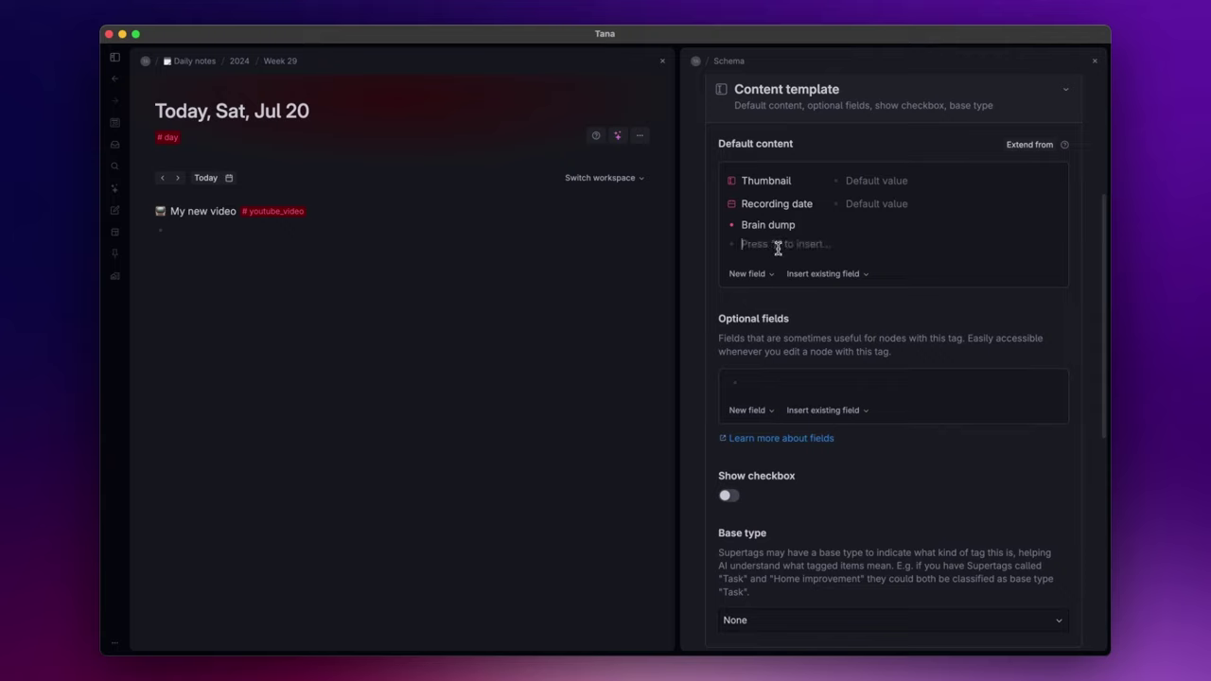
scroll(778, 249, "down", 3)
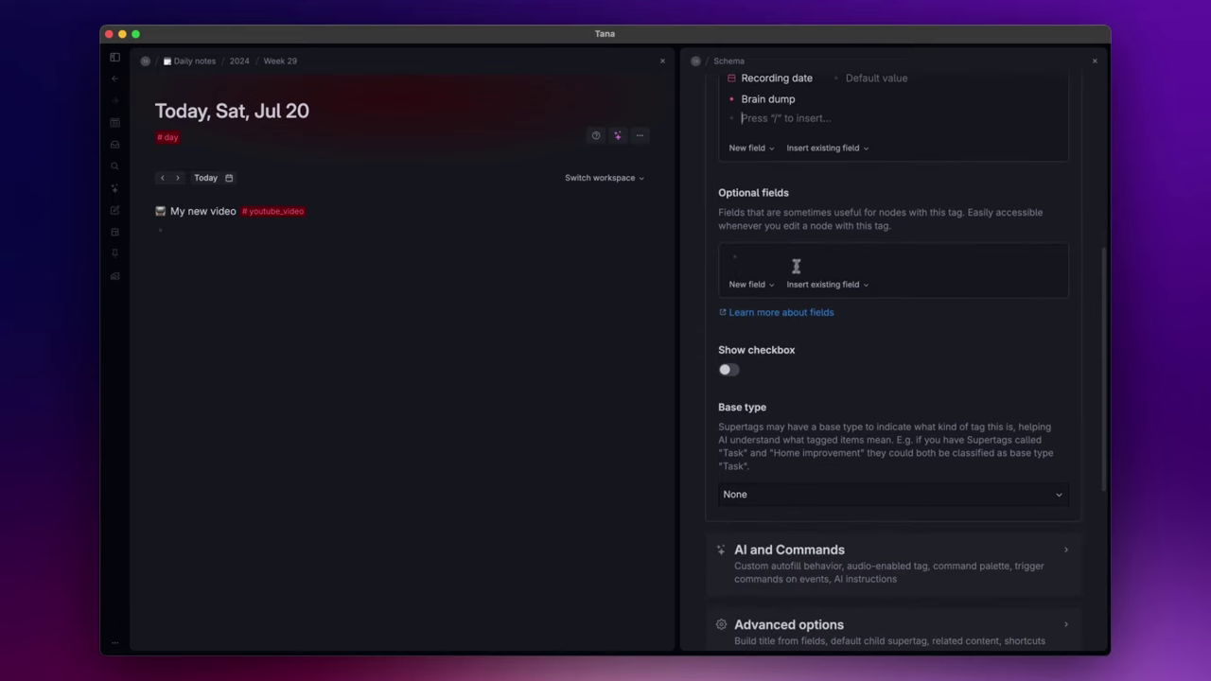
left_click(795, 252)
scroll(908, 360, "down", 2)
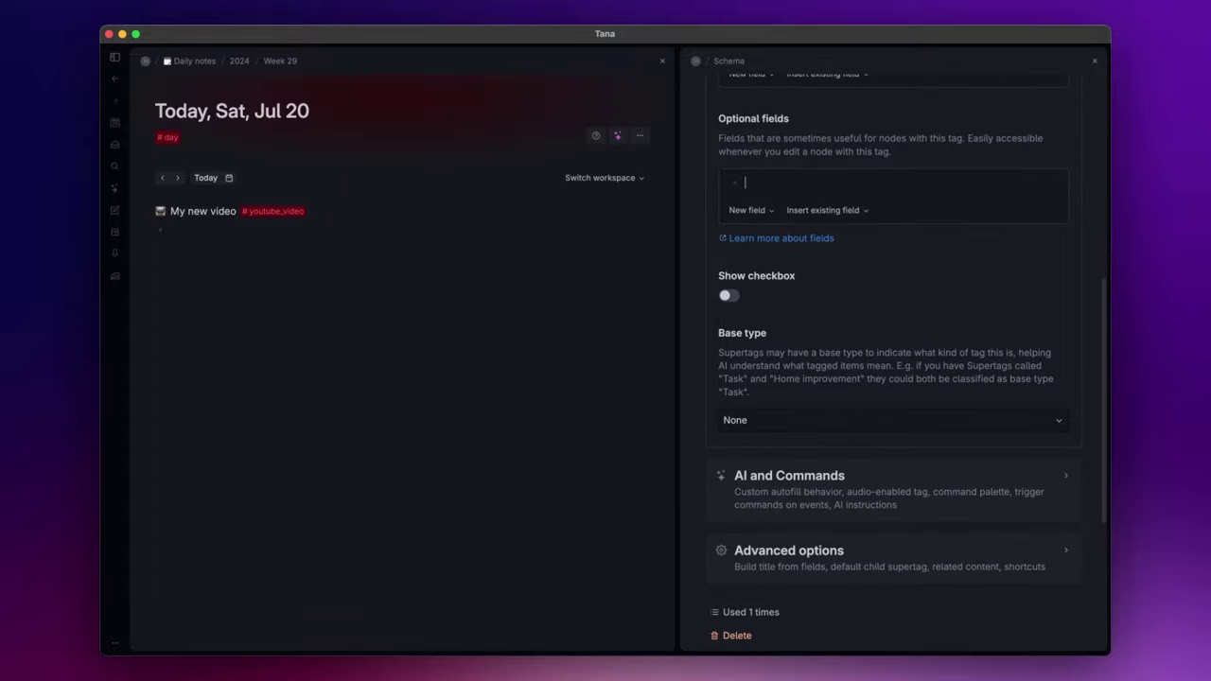
left_click(727, 297)
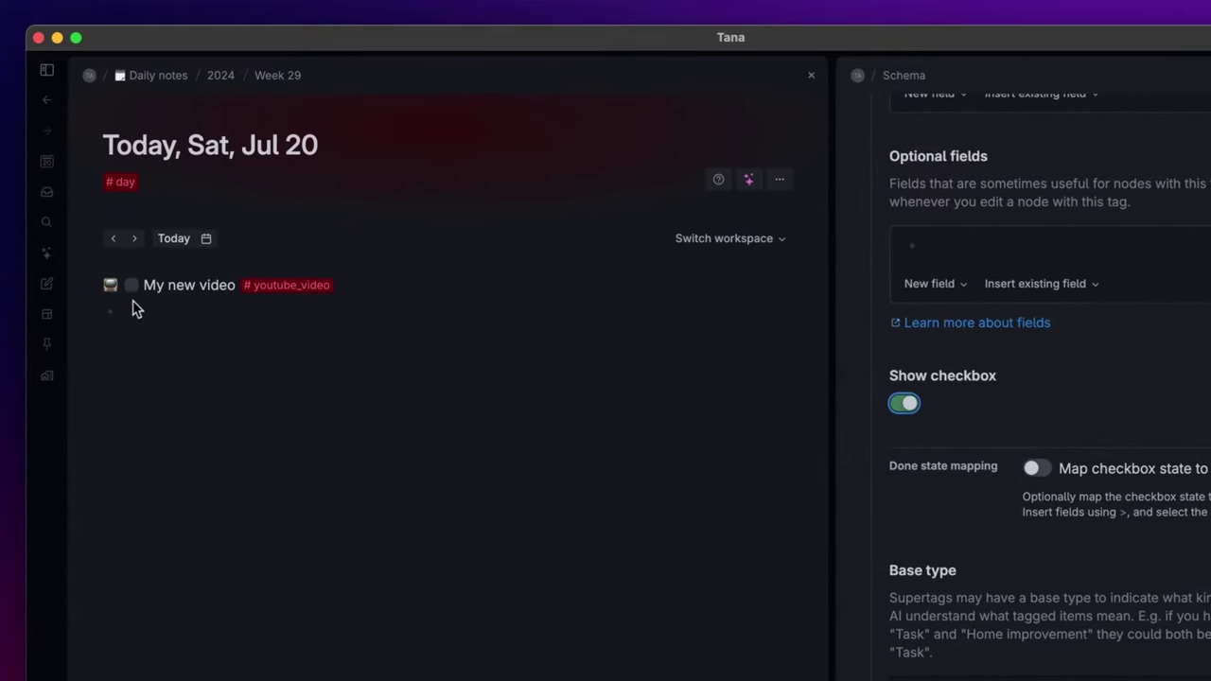
left_click(905, 403)
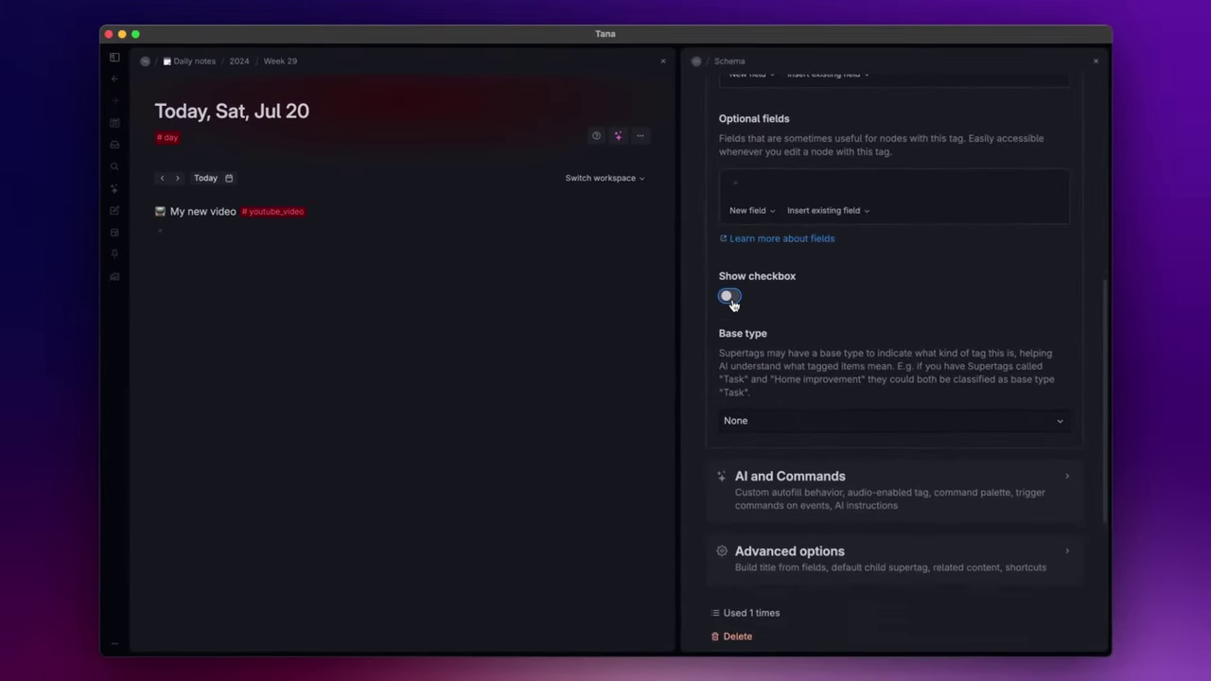
left_click(729, 297)
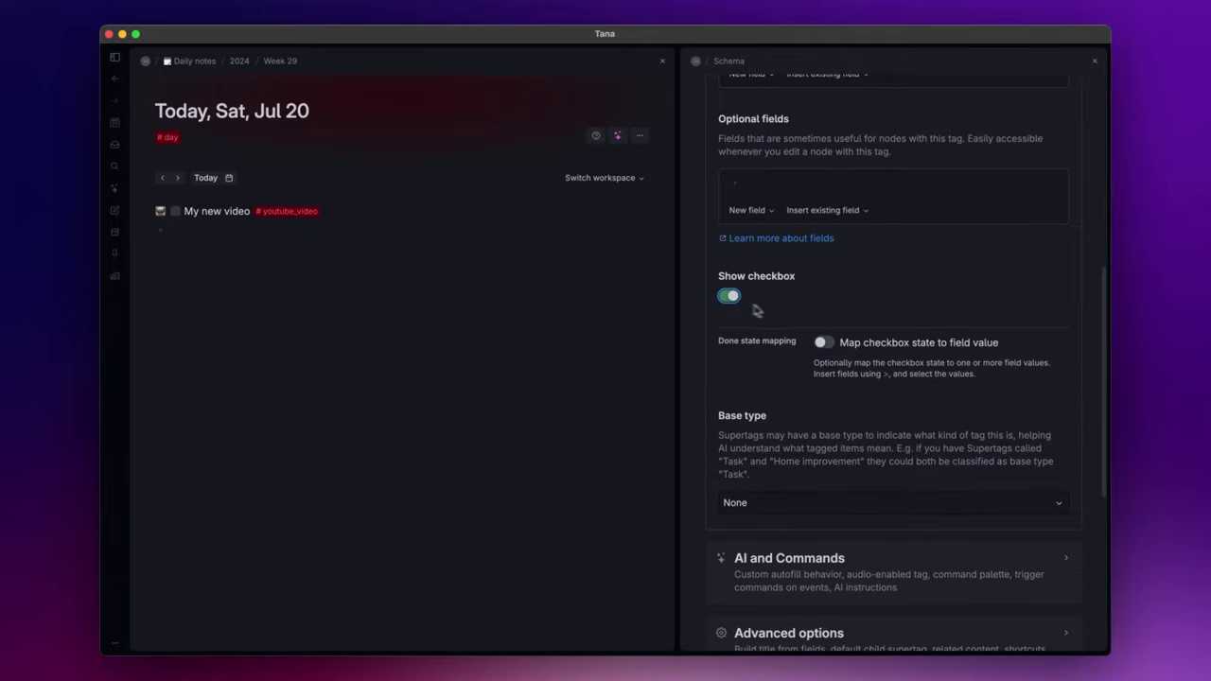
scroll(799, 317, "down", 2)
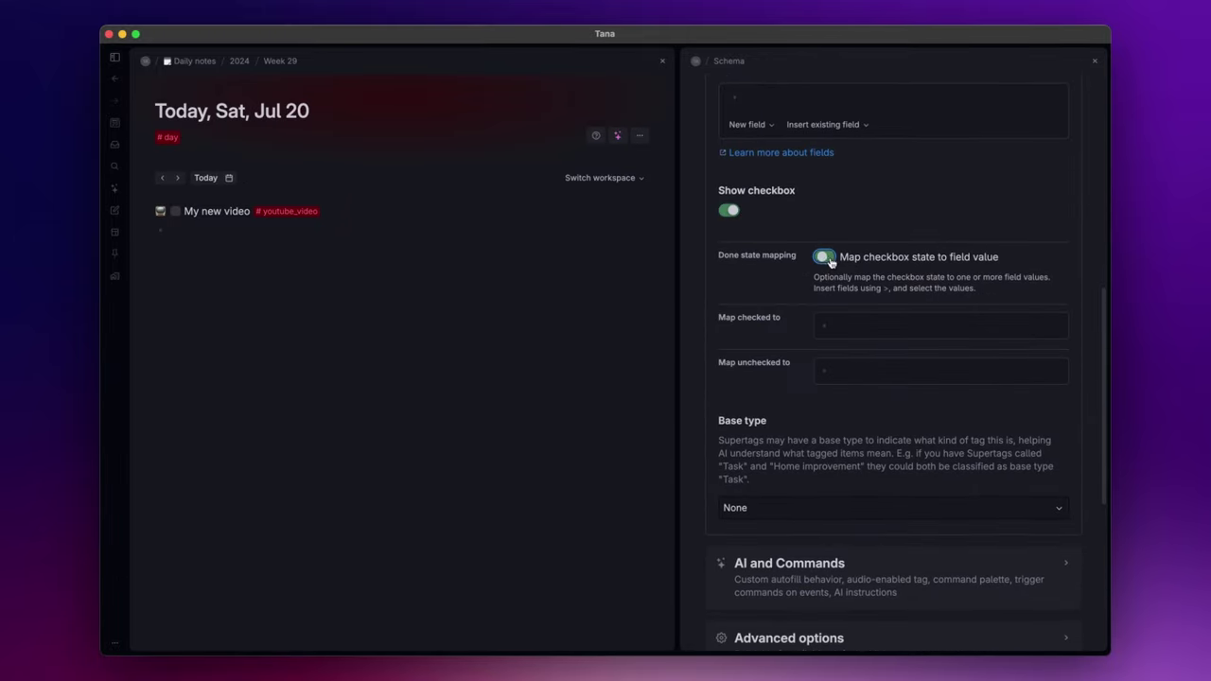
left_click(825, 258)
left_click(827, 261)
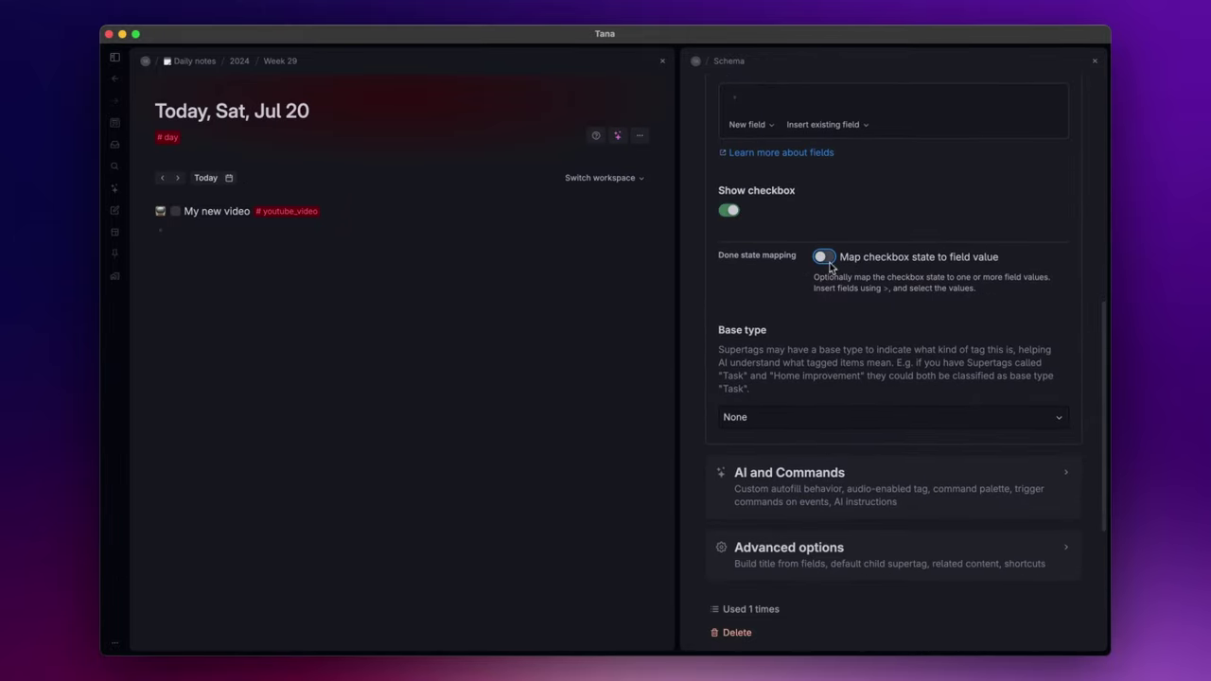
left_click(737, 215)
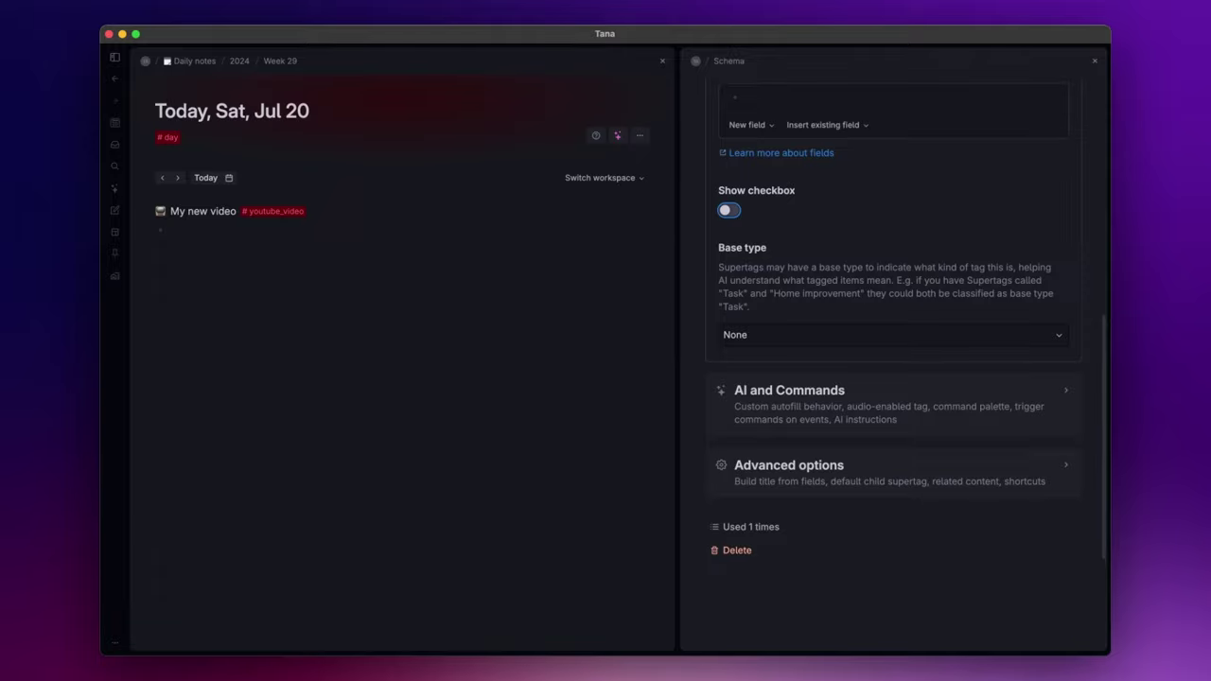
scroll(889, 326, "down", 2)
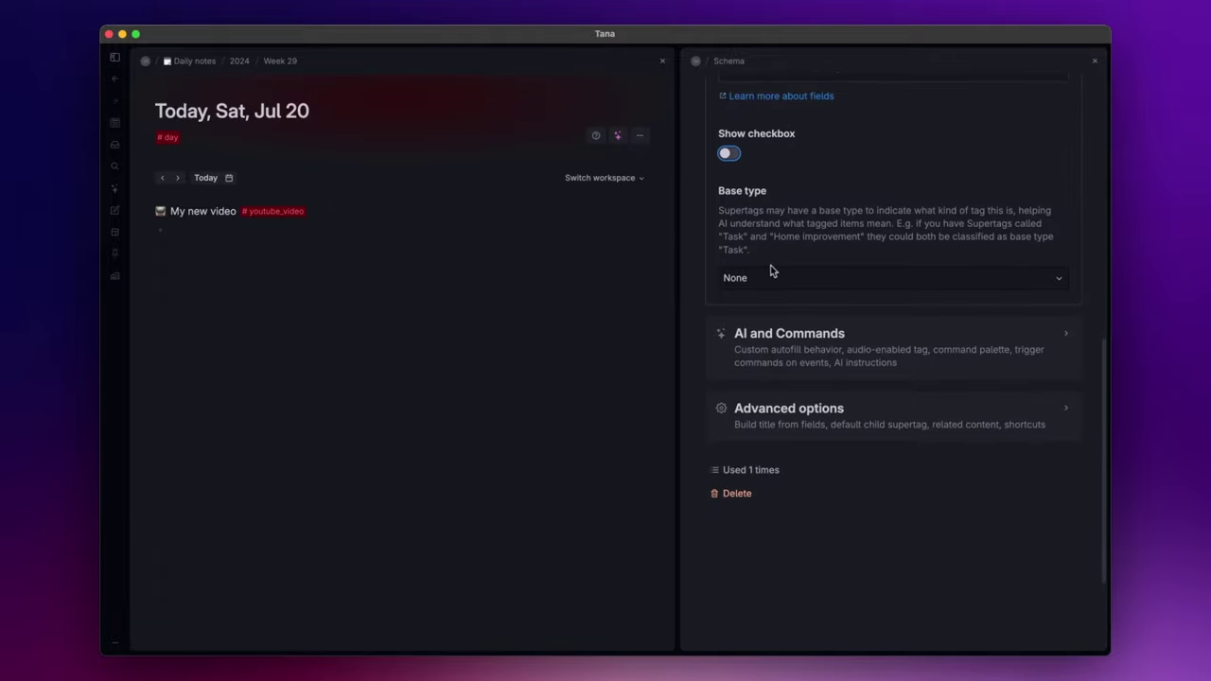
left_click(768, 276)
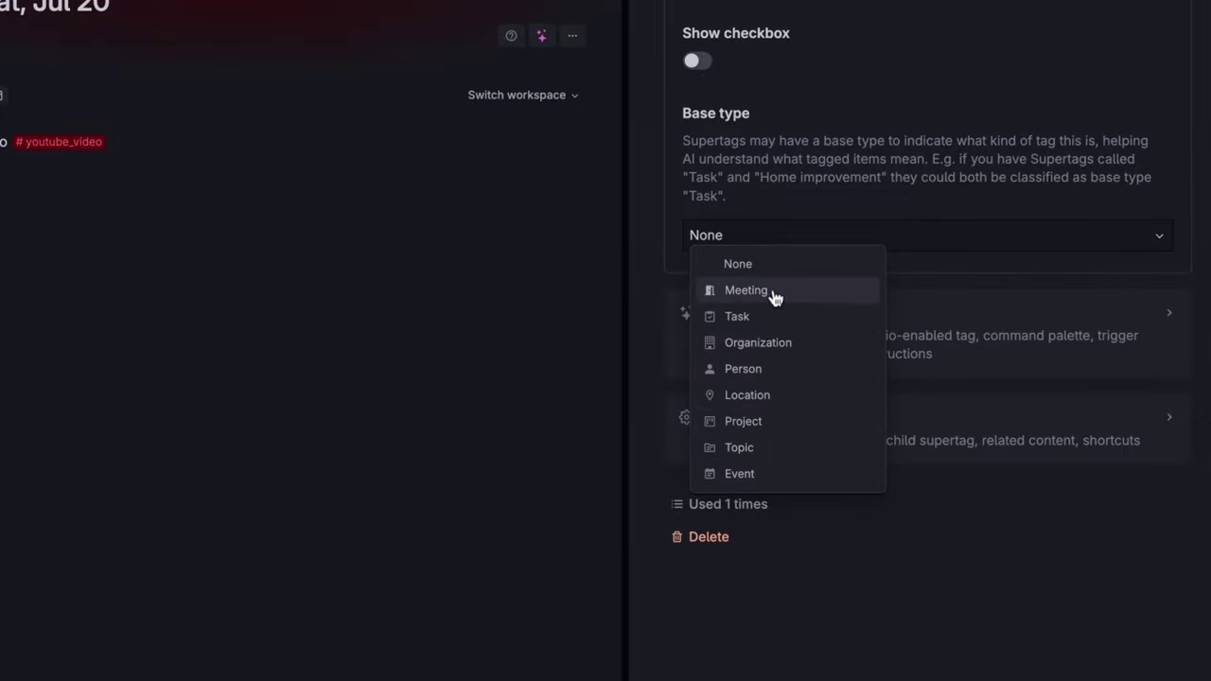
left_click(743, 264)
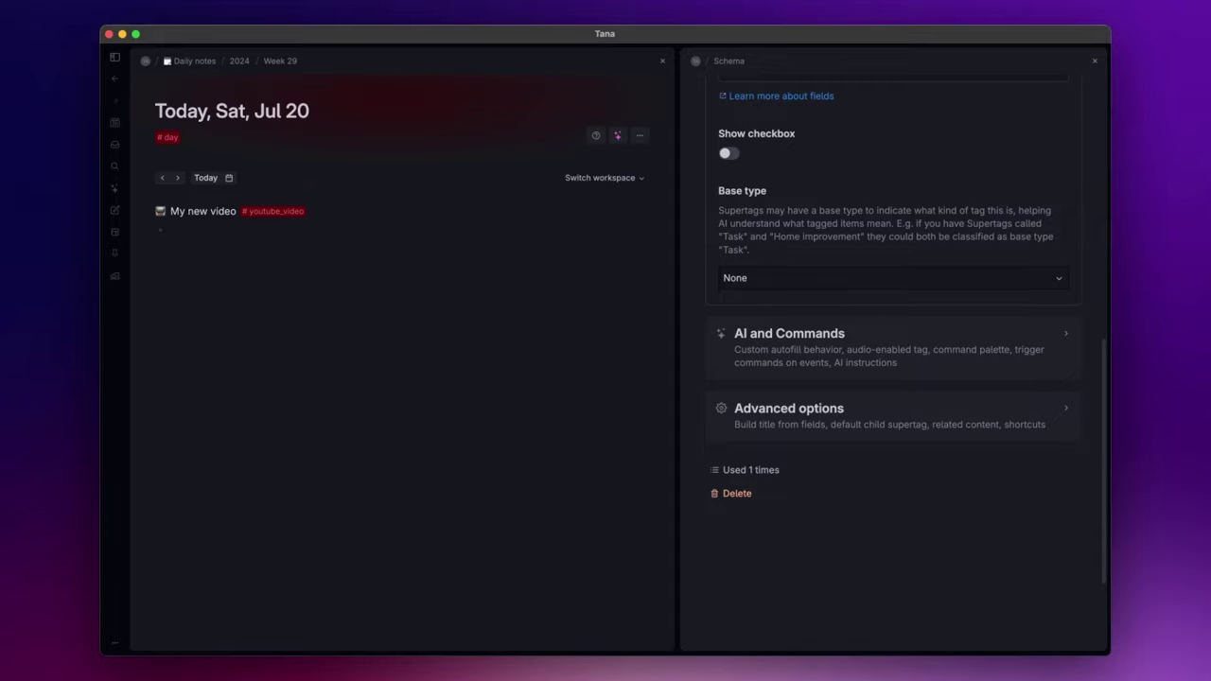
scroll(788, 258, "up", 10)
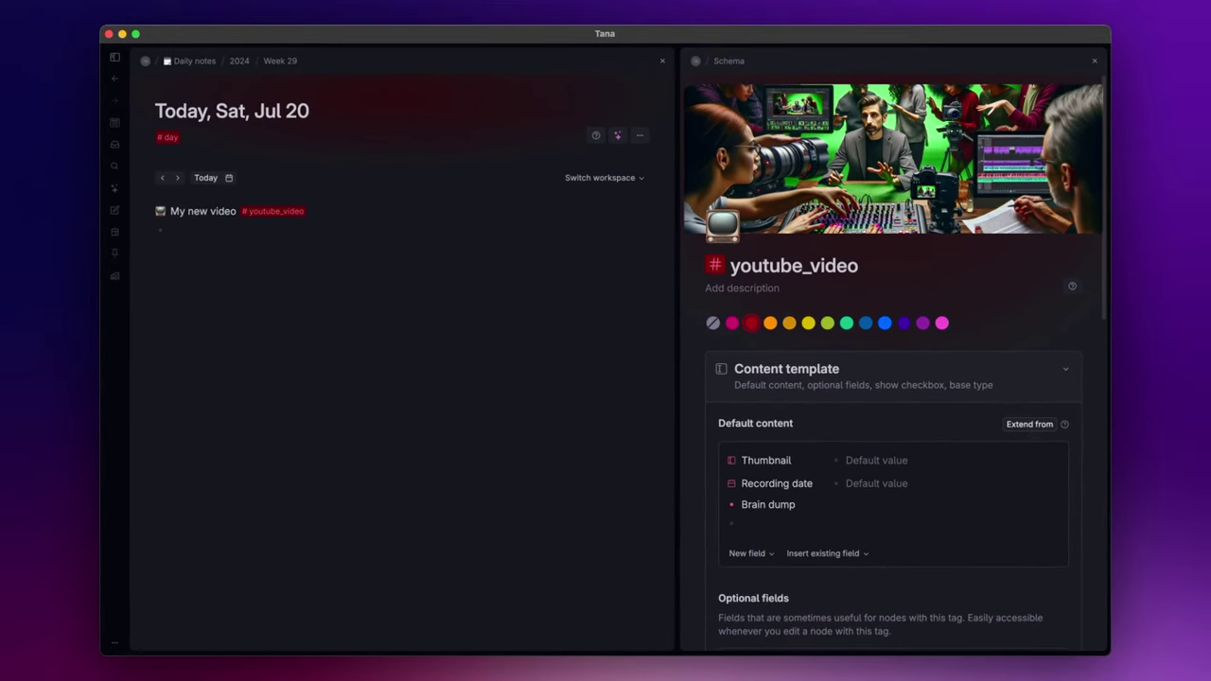
Insert Content URL and Publish date fields above Brain dump in the default content
left_click(822, 482)
key("Return")
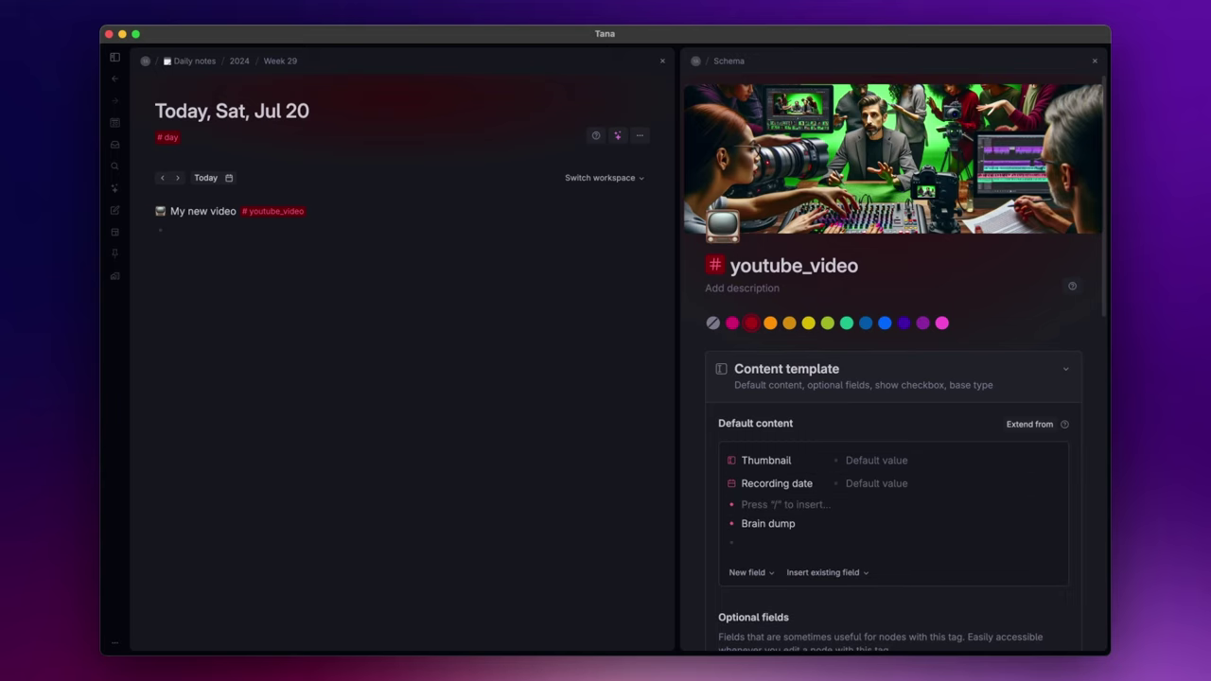
scroll(895, 362, "down", 3)
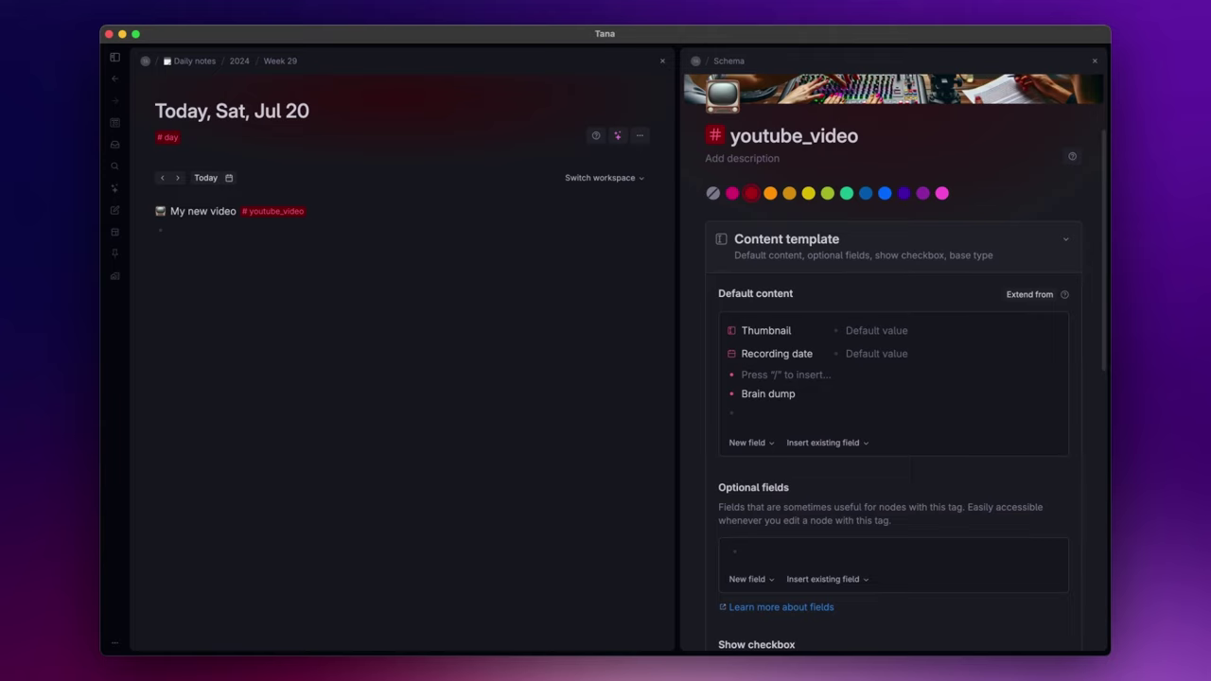
type(">")
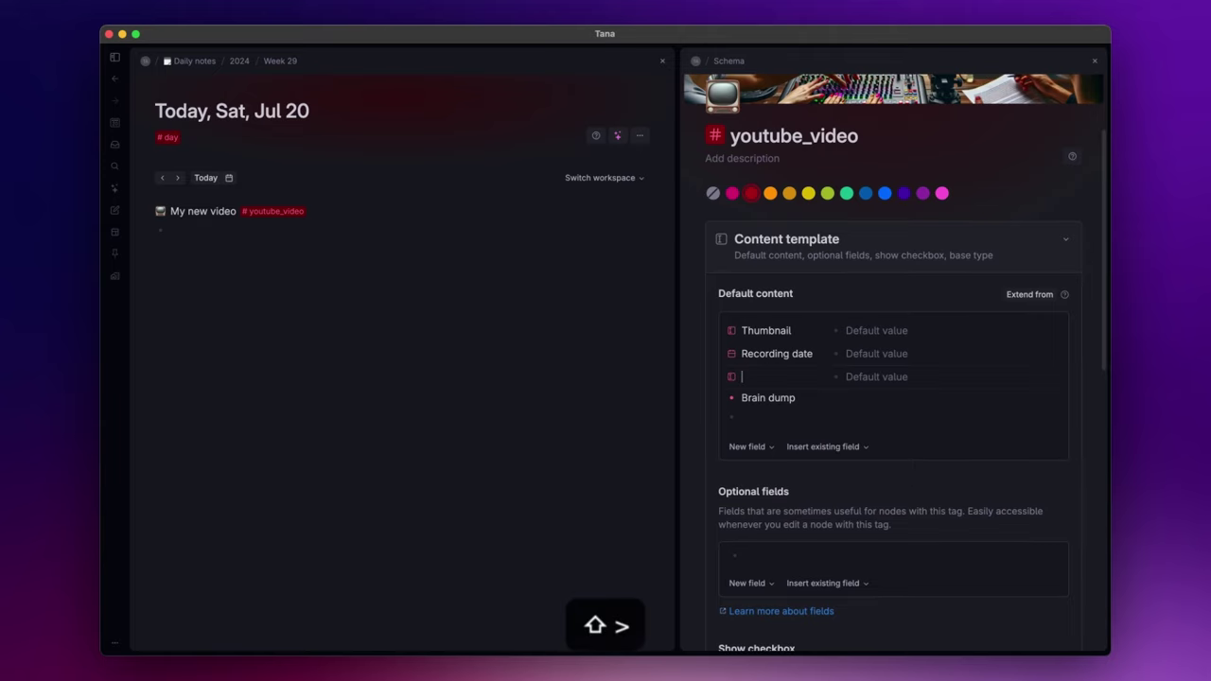
type("Content UEL")
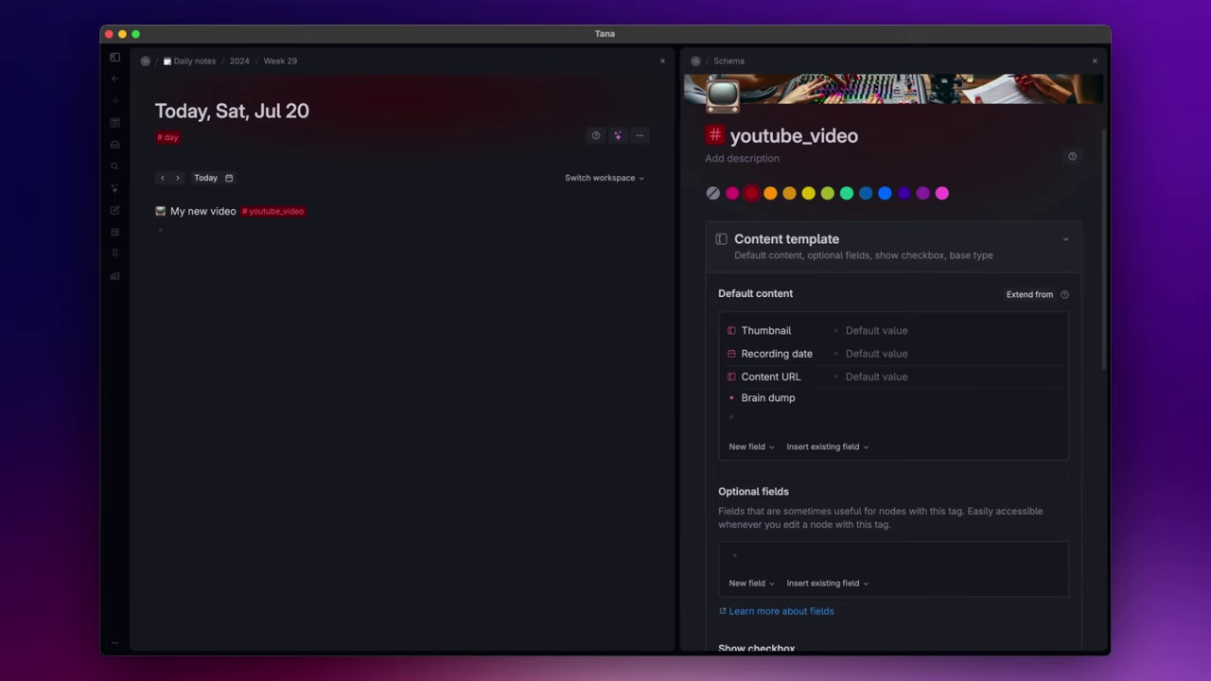
key("Return")
type(">Publi")
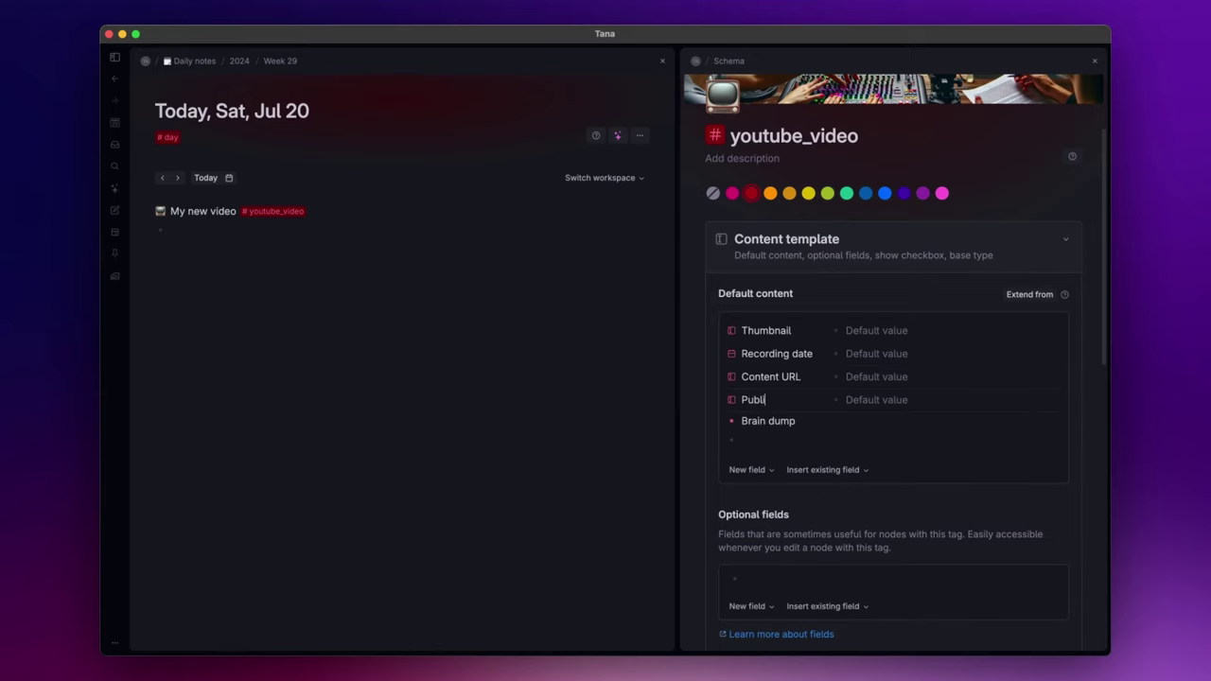
type("sh date")
left_click(852, 443)
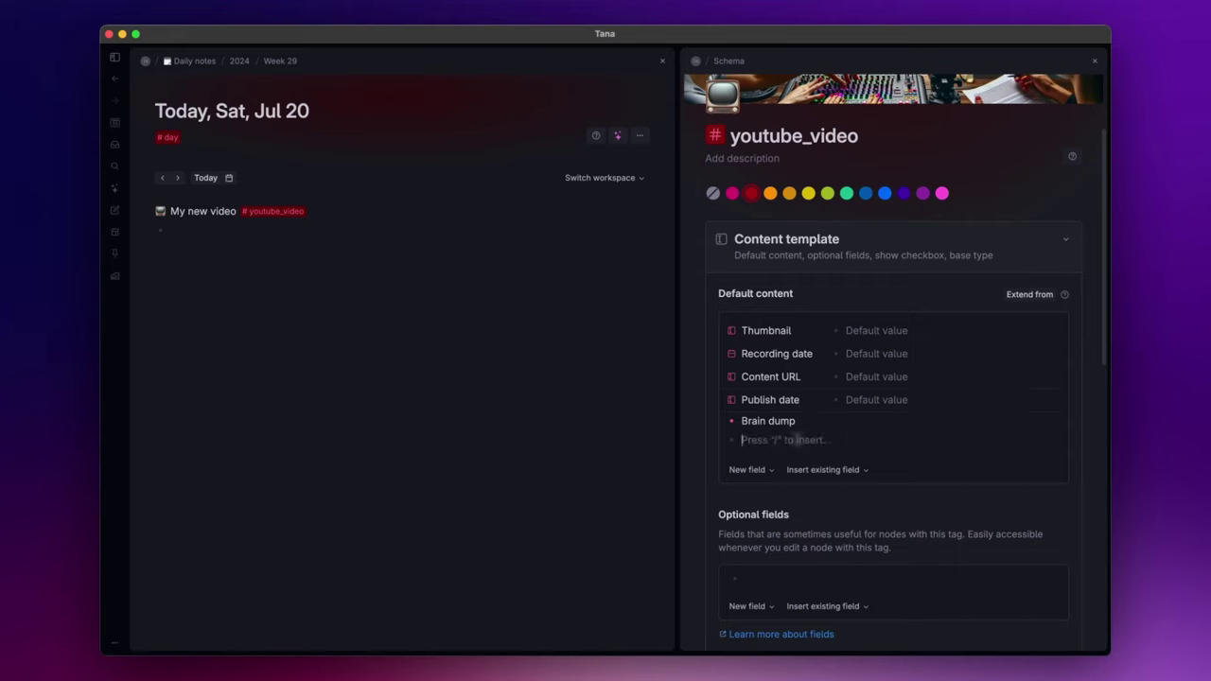
Add a 'first article' bullet and tag it with a newly created #blog_post supertag
left_click(231, 238)
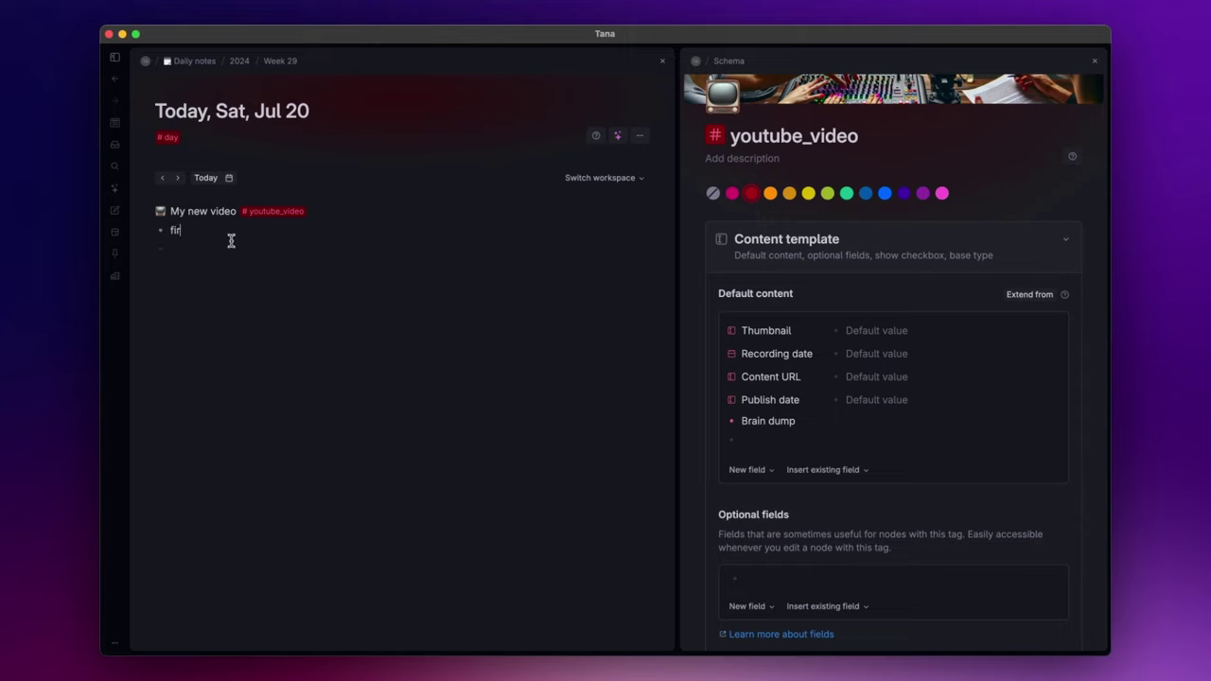
type("first article #blog")
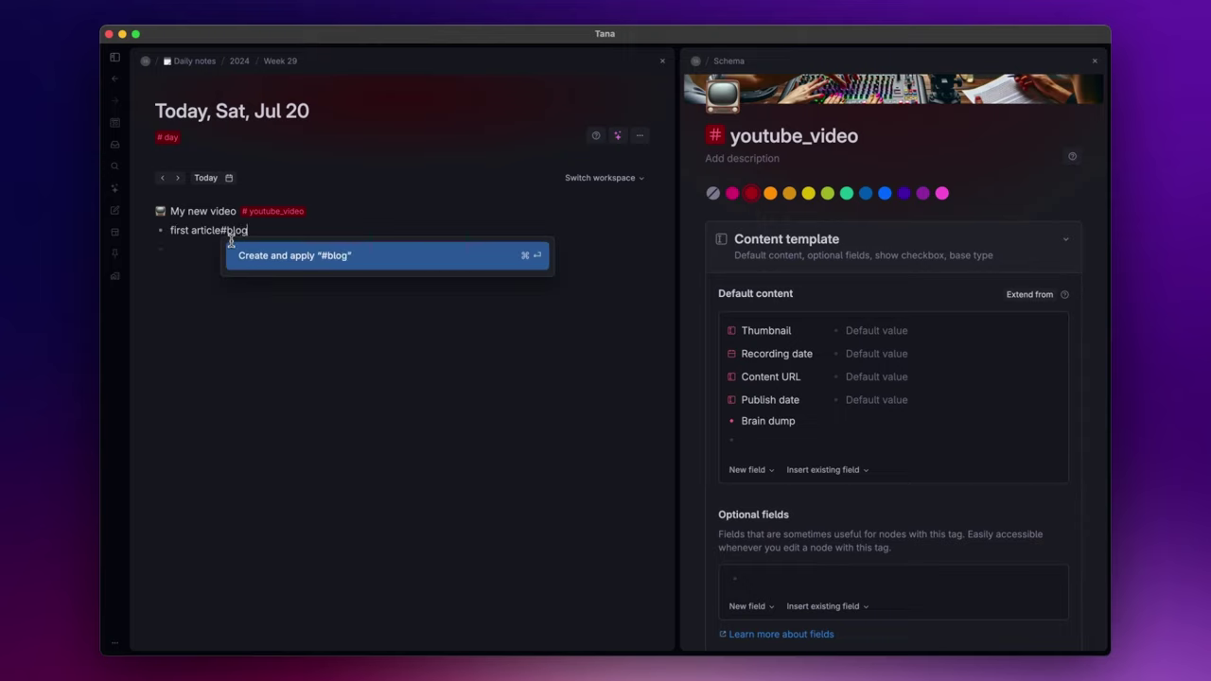
type("_post")
key("Return")
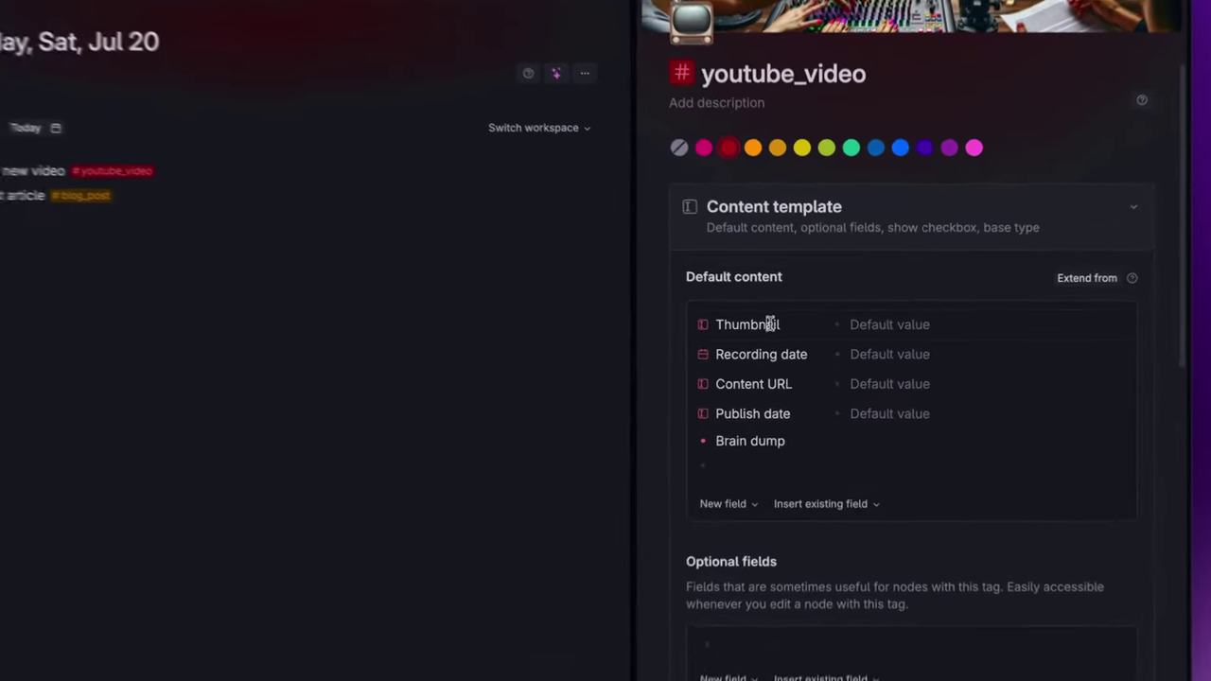
Delete the Thumbnail, Content URL and Publish date fields, then close the schema panel
key("super+shift+BackSpace")
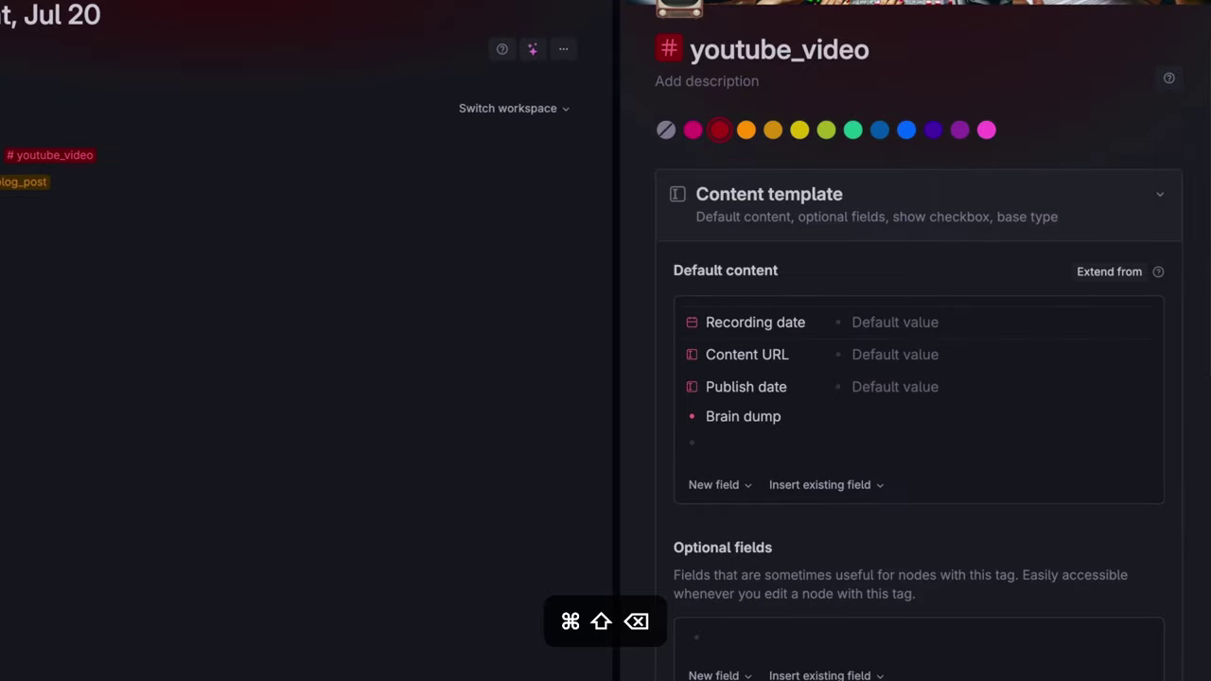
key("super+shift+BackSpace")
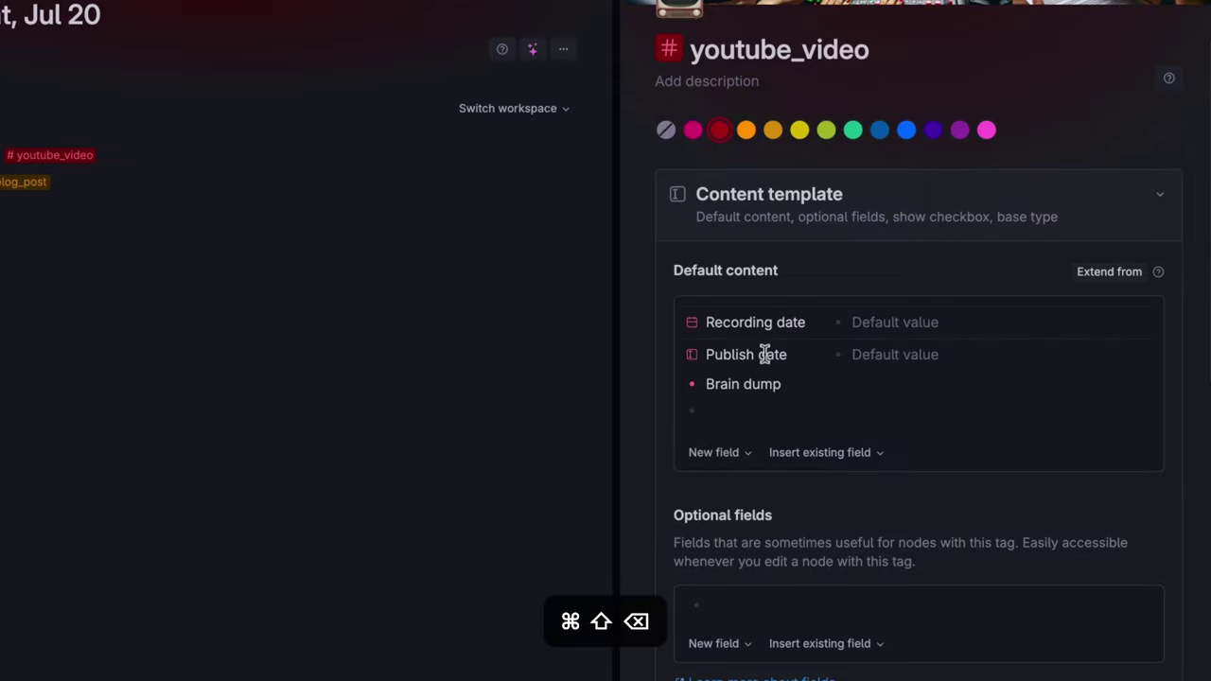
key("super+shift+BackSpace")
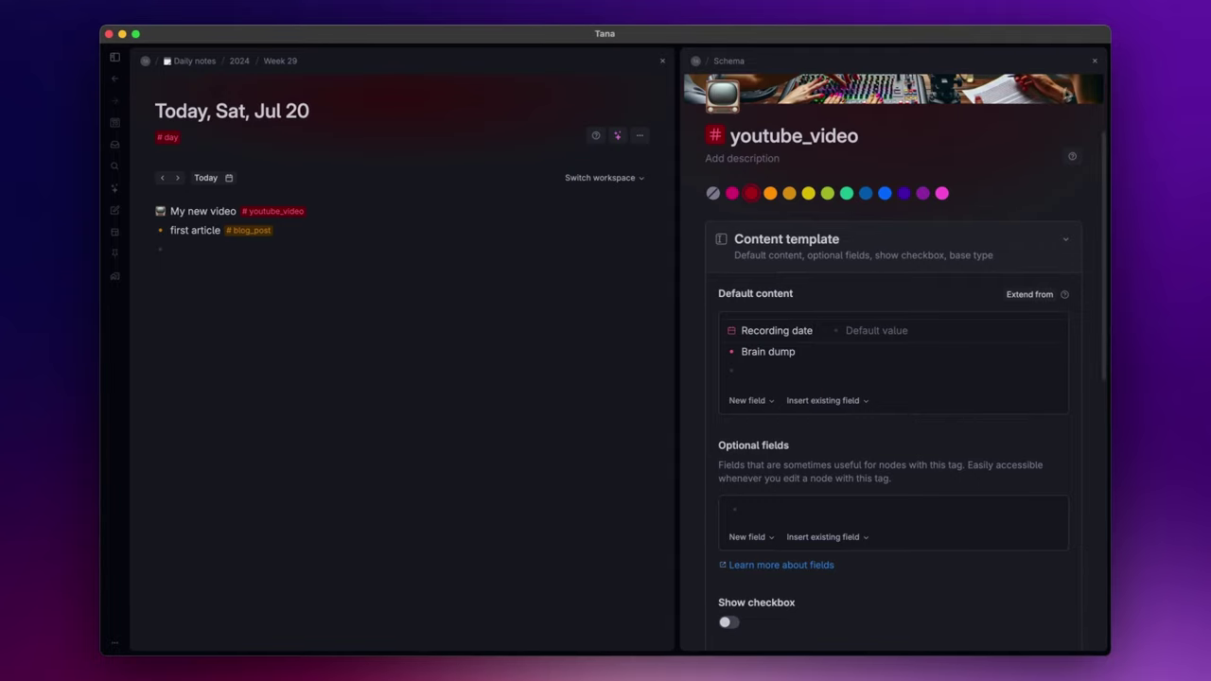
left_click(1095, 64)
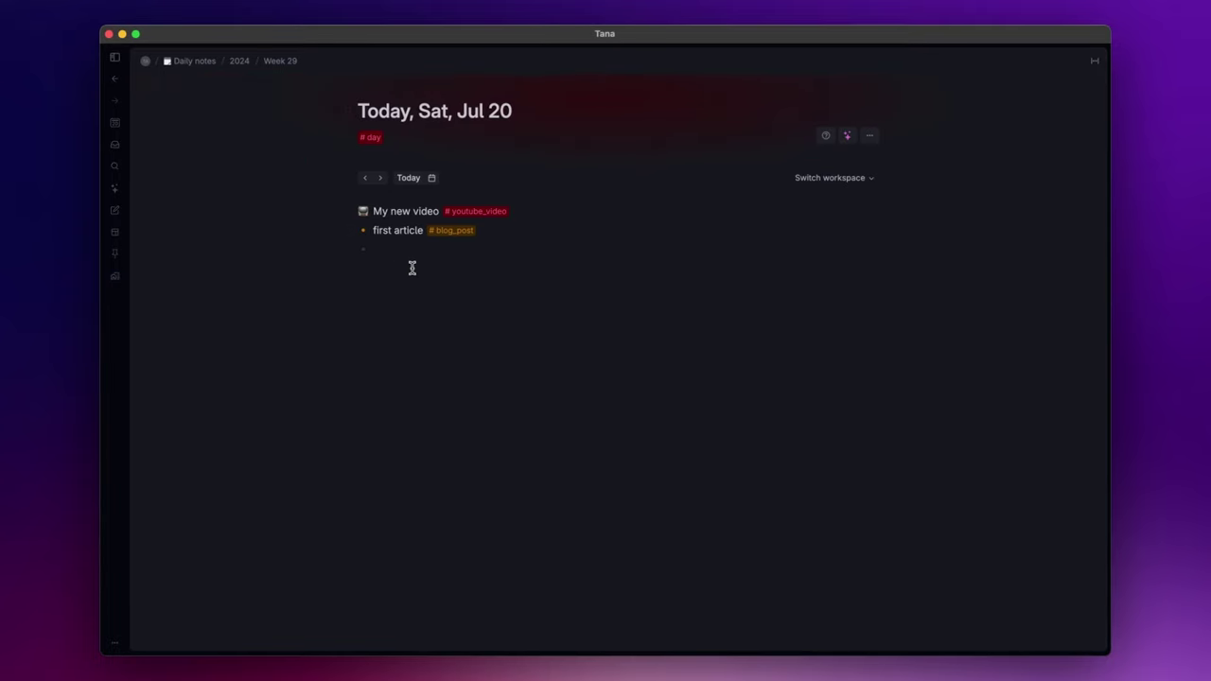
Turn the content_creation node into a supertag and open its configuration
type("ntent_creation")
key("cmd+k")
type("supert")
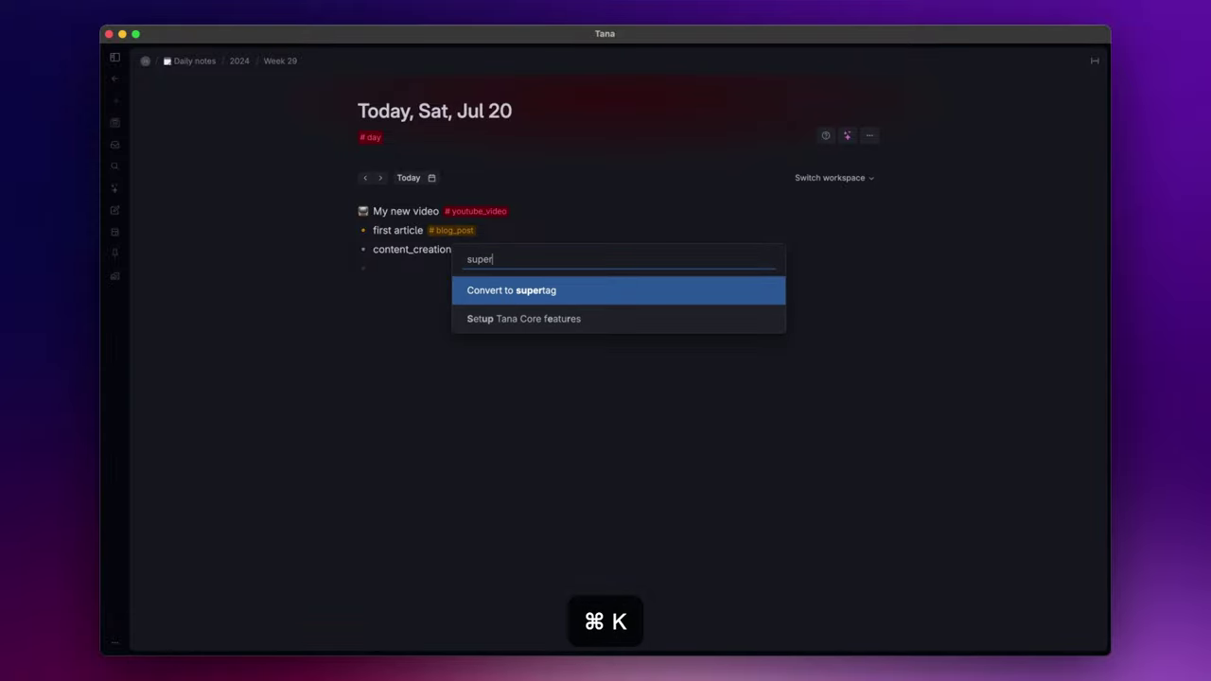
key("Return")
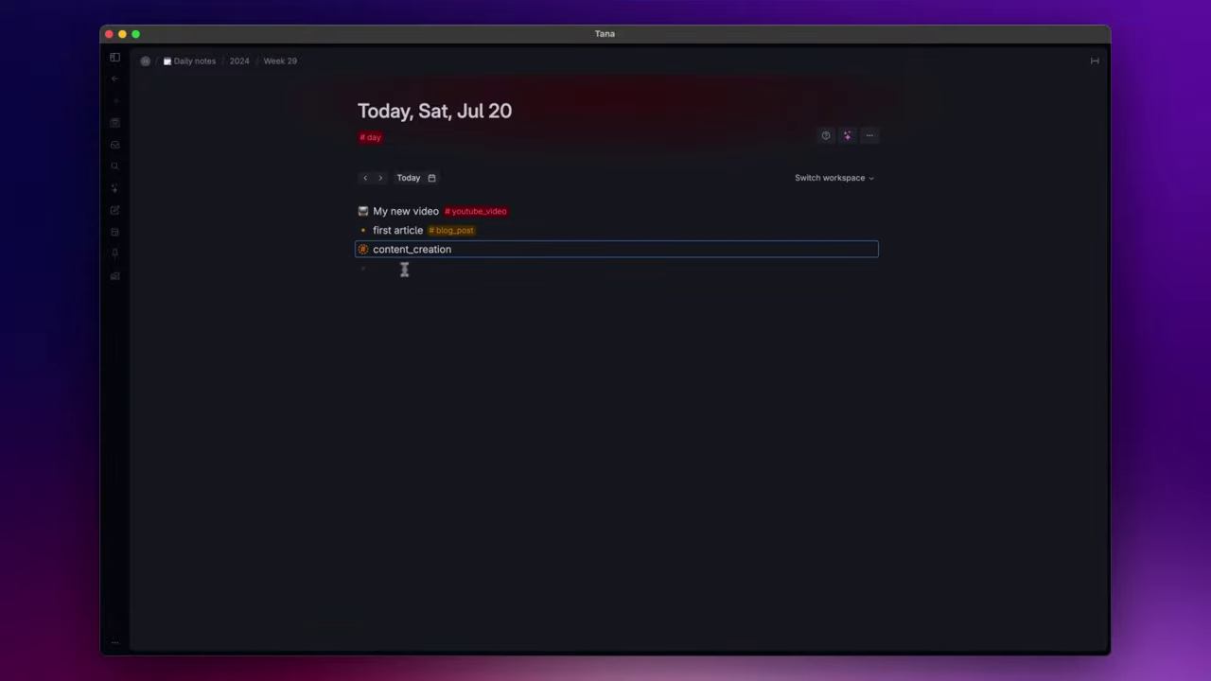
right_click(362, 249)
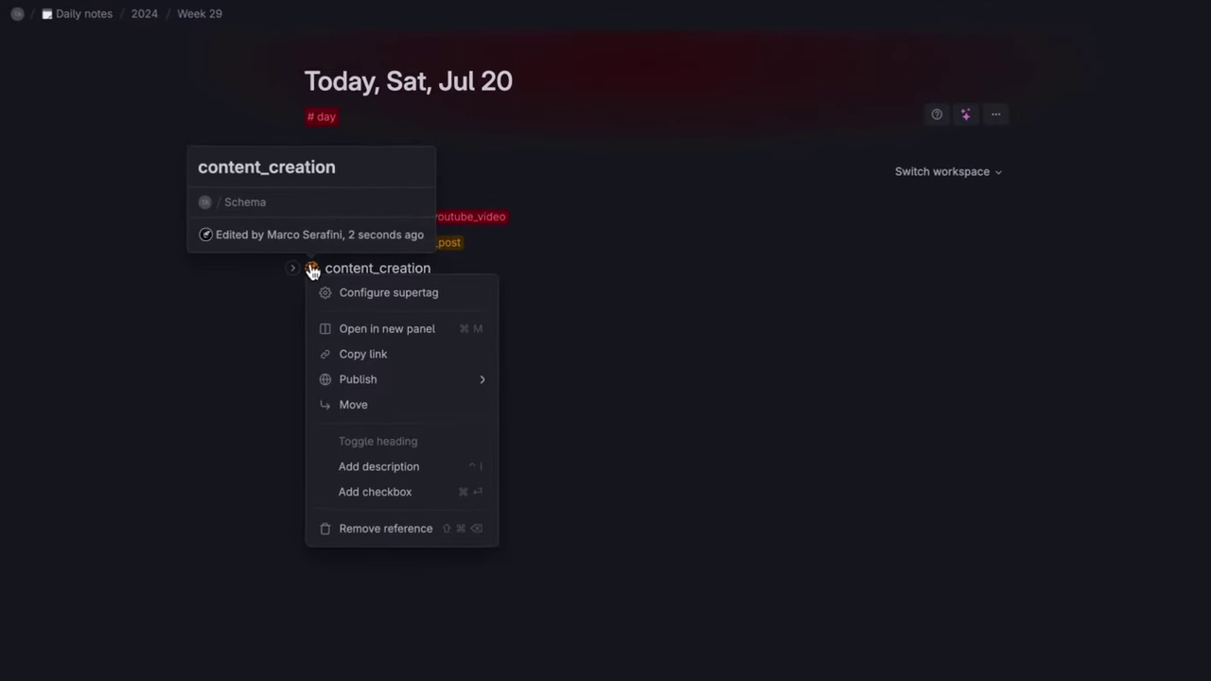
left_click(352, 293)
Add Thumbnail, Content URL and Publish date fields to its default content
left_click(1041, 229)
left_click(827, 376)
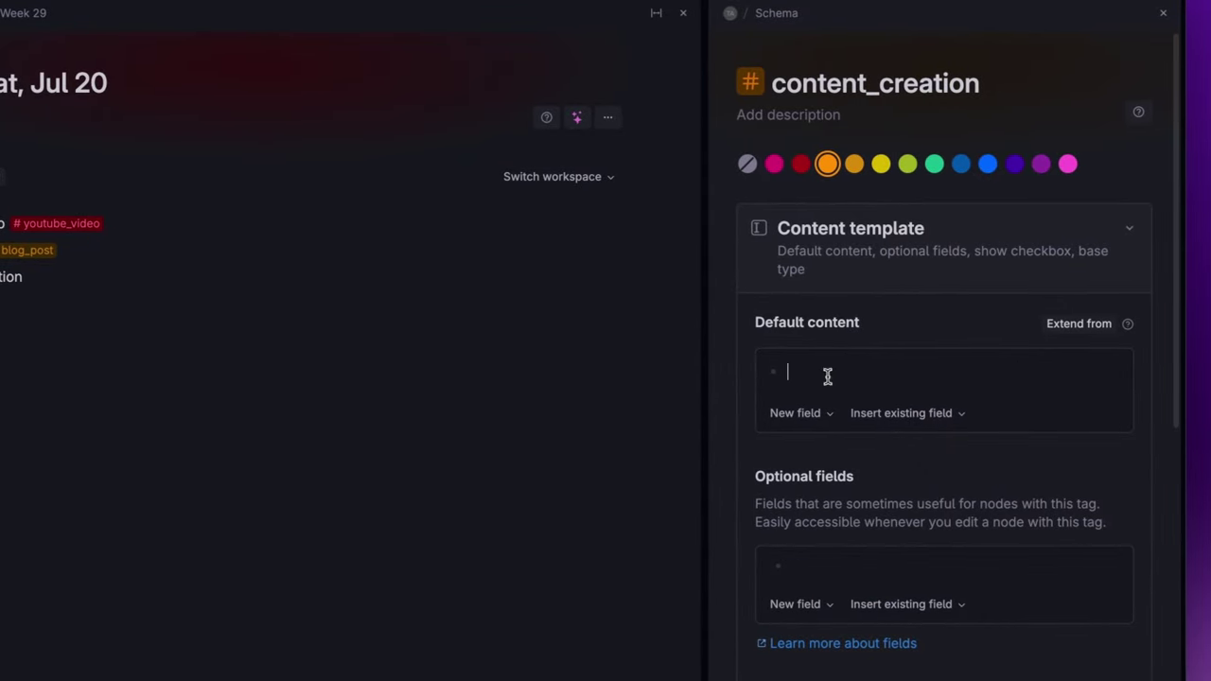
type(">")
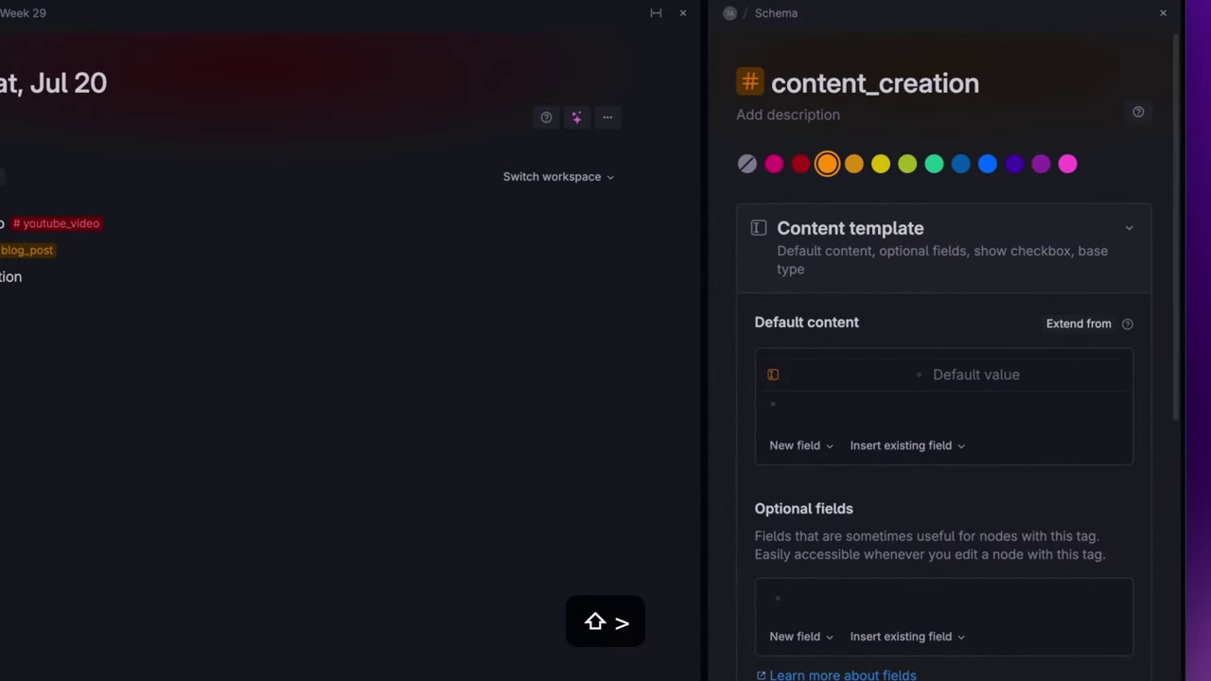
type("Thumbnail")
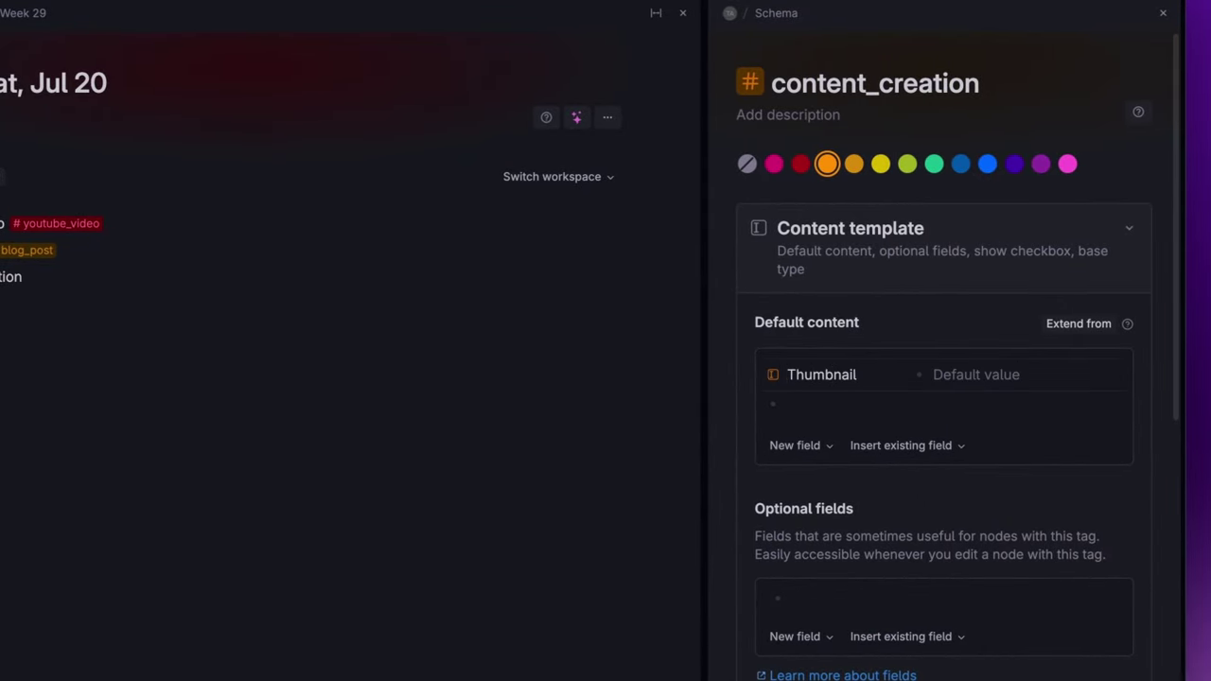
key("Return")
type(">Content")
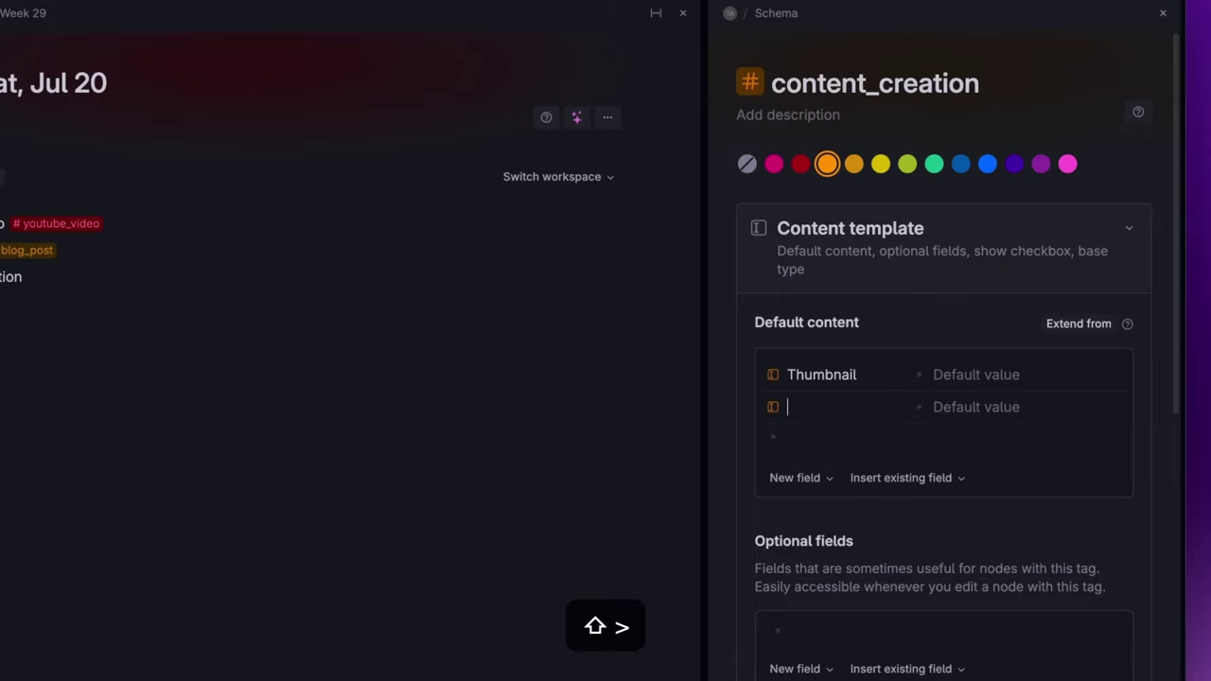
type(" URL")
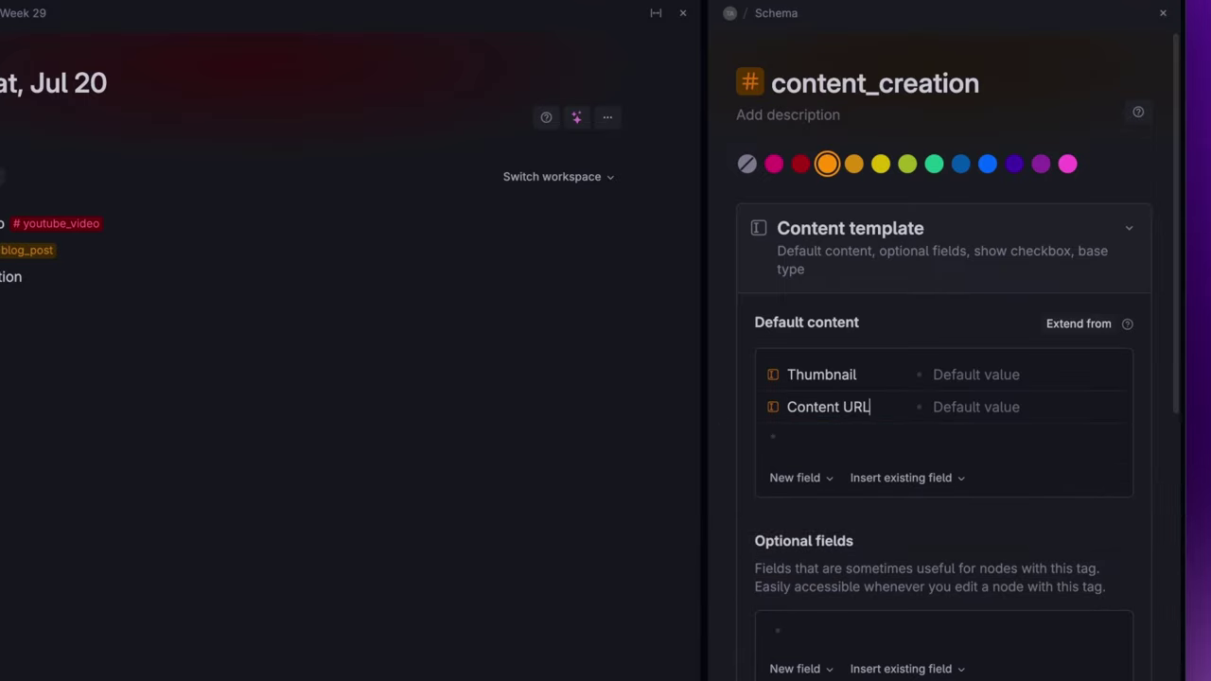
key("Return")
type(">P")
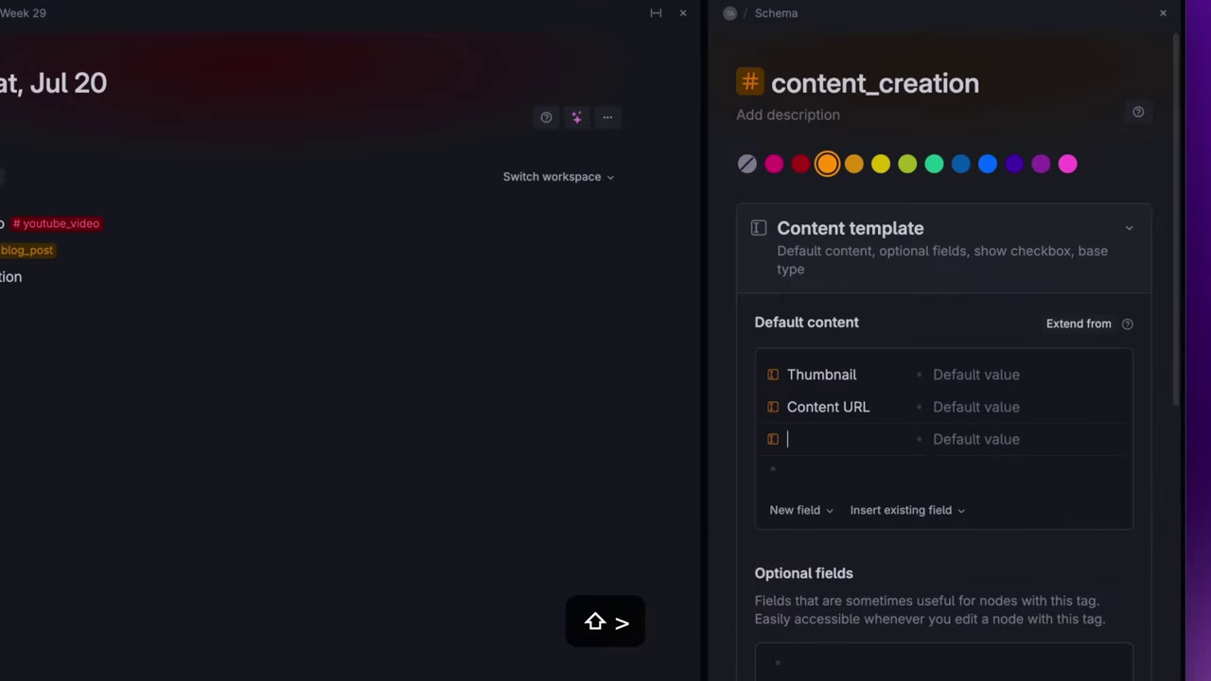
type("ublish date")
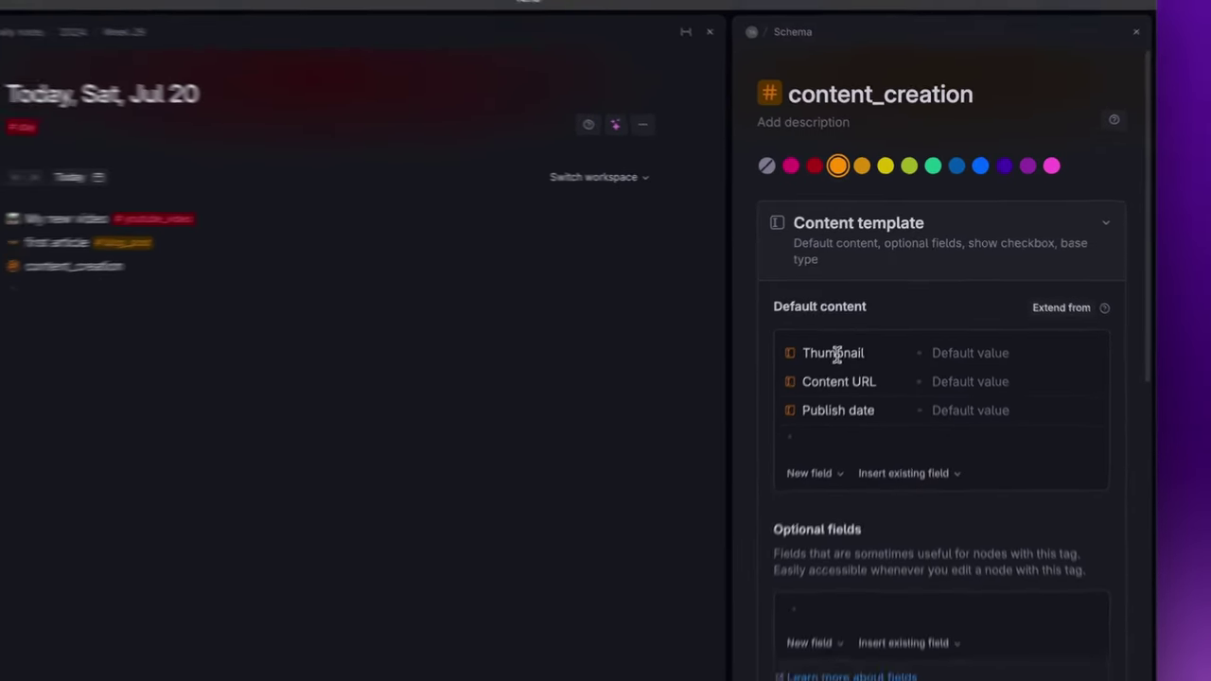
Set the Content URL field's type to Url in #content_creation
left_click(827, 436)
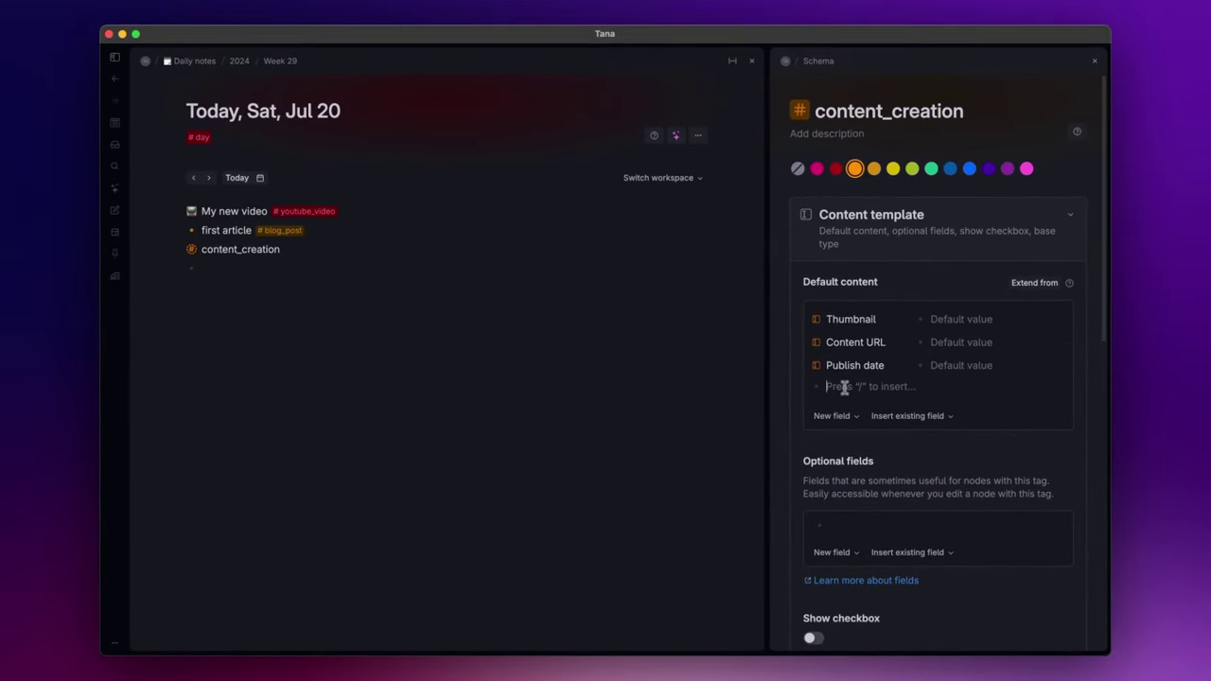
left_click(816, 343)
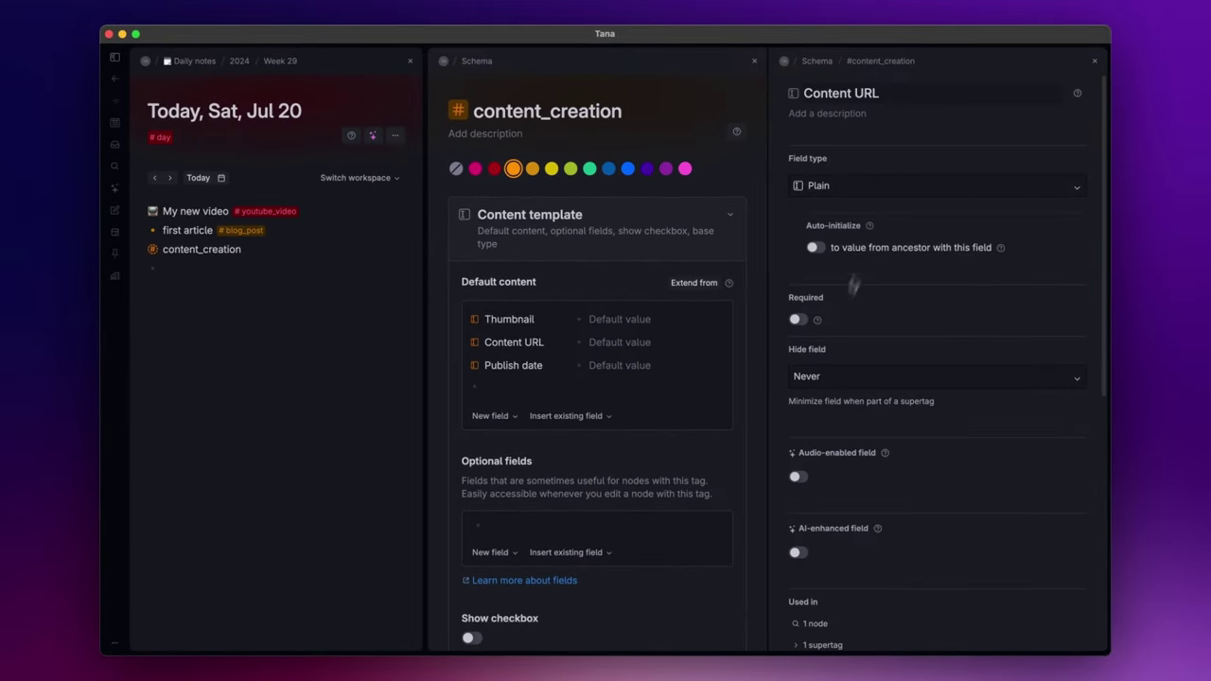
left_click(903, 187)
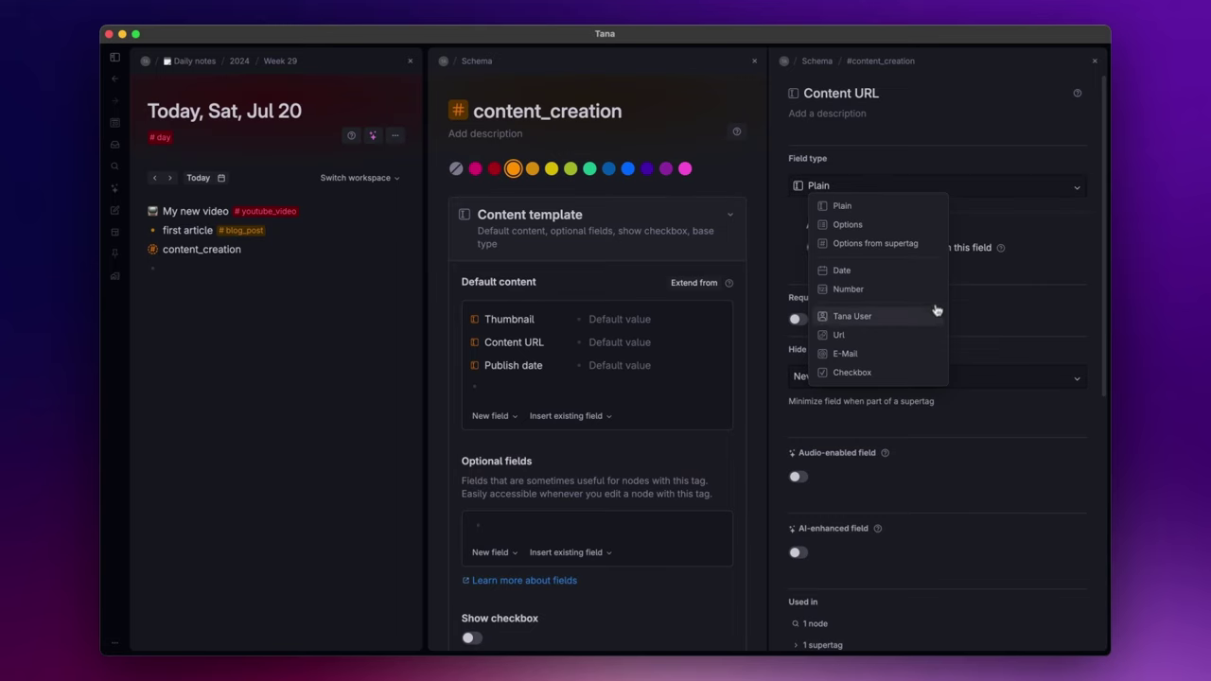
left_click(904, 335)
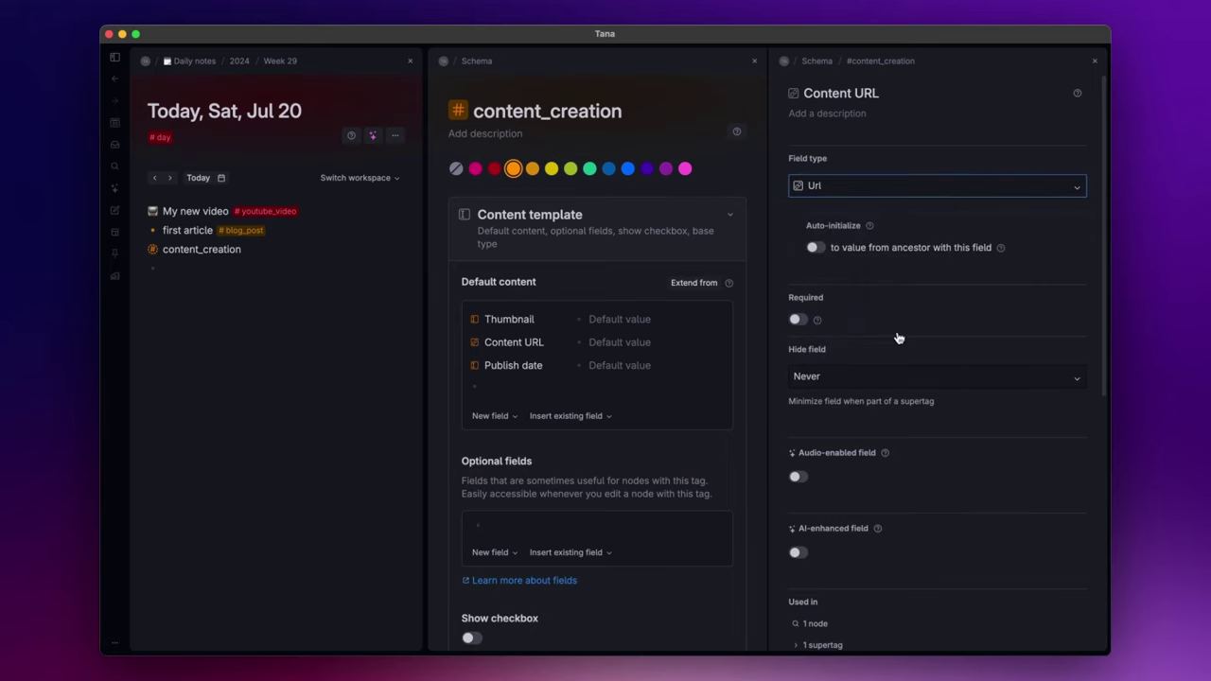
left_click(1095, 61)
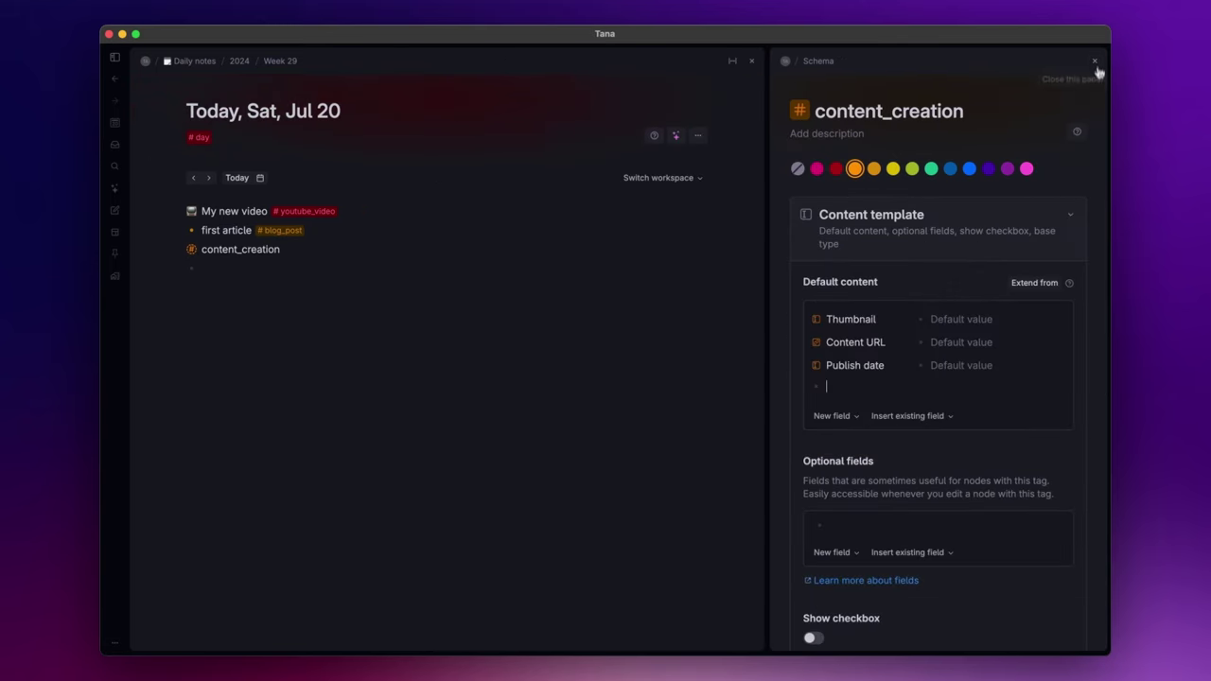
Set the Publish date field's type to Date, then close the supertag settings
left_click(816, 366)
left_click(909, 193)
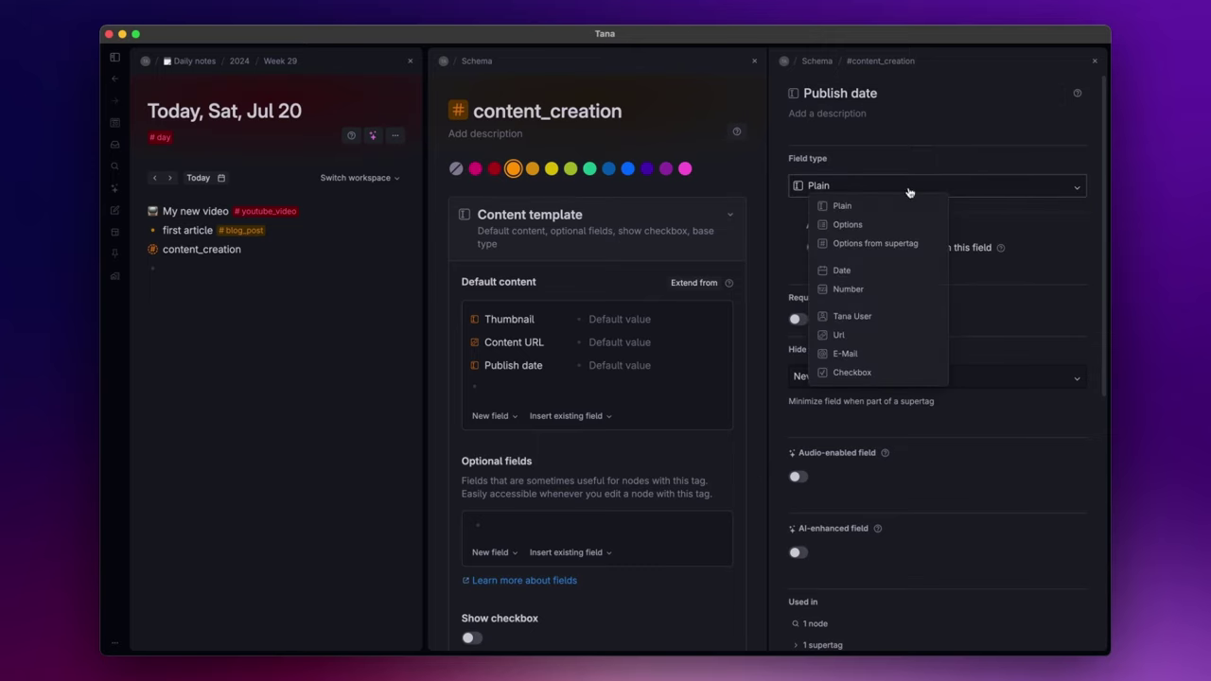
left_click(880, 270)
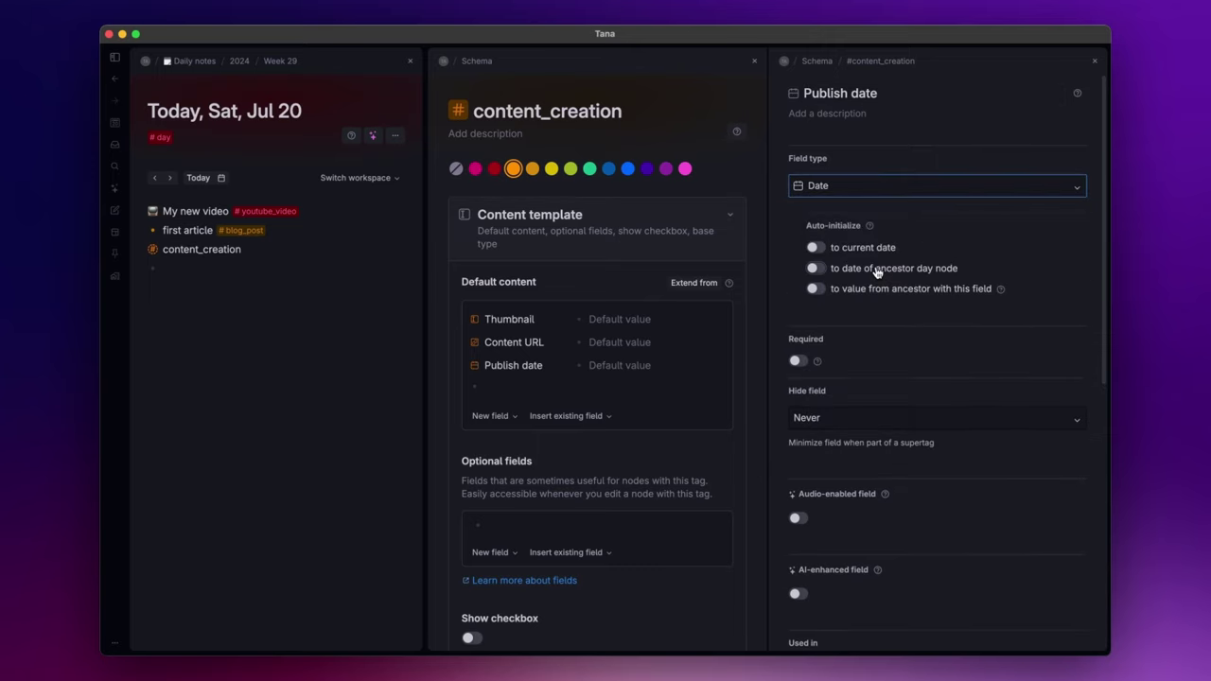
left_click(1094, 61)
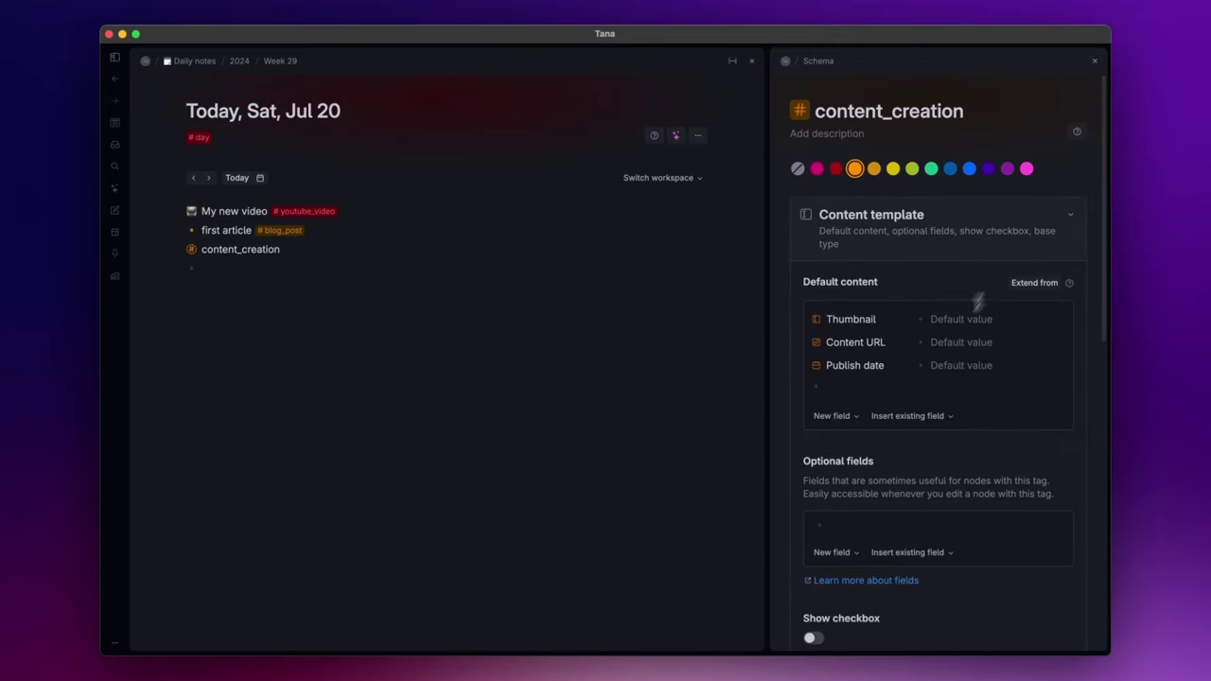
left_click(865, 387)
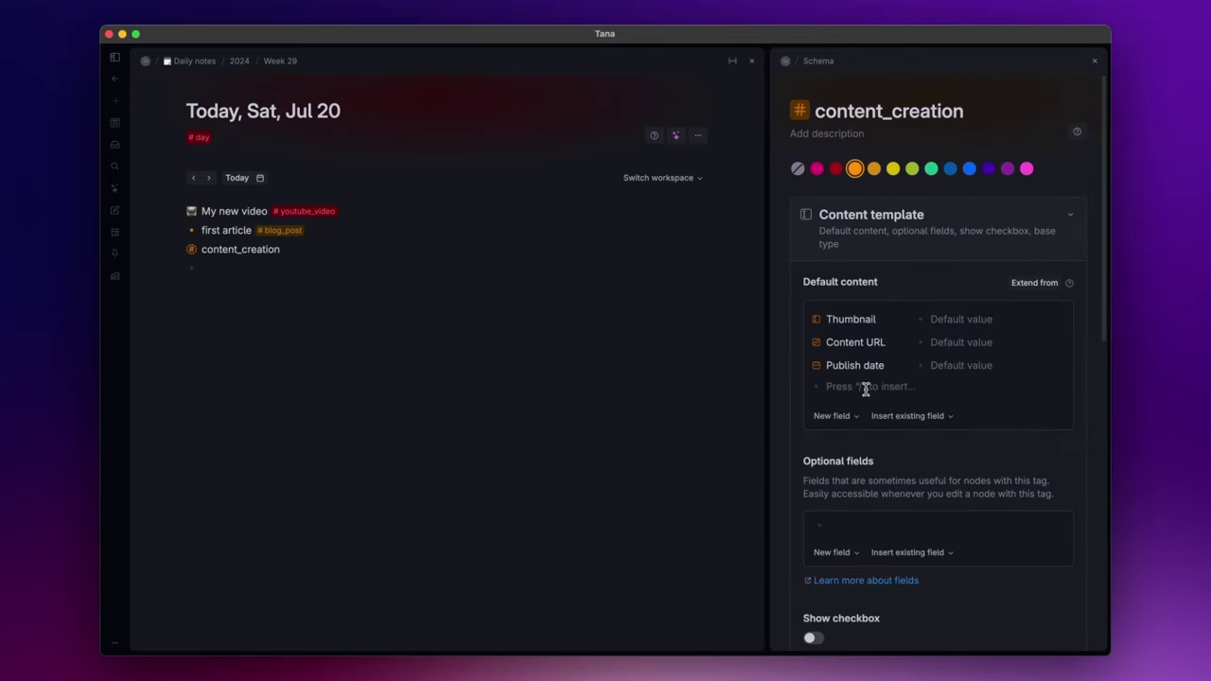
left_click(1095, 64)
In #youtube_video's tag configuration, set Extend from to content_creation
left_click(495, 216)
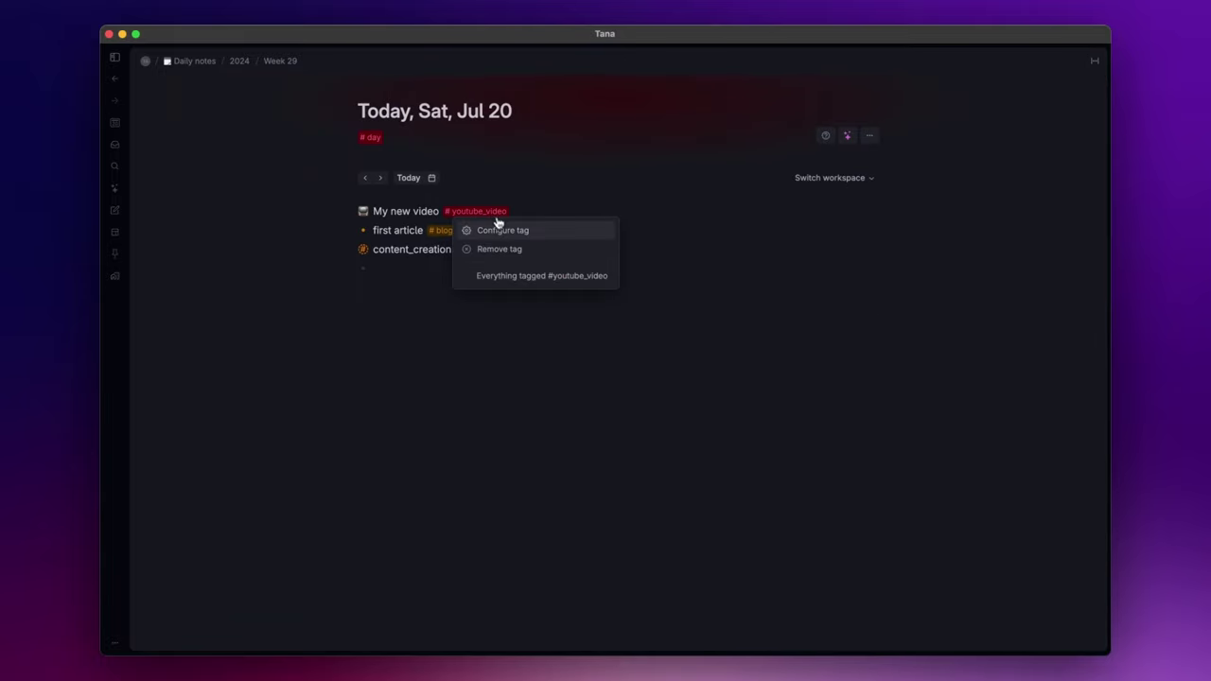
left_click(503, 231)
left_click(836, 379)
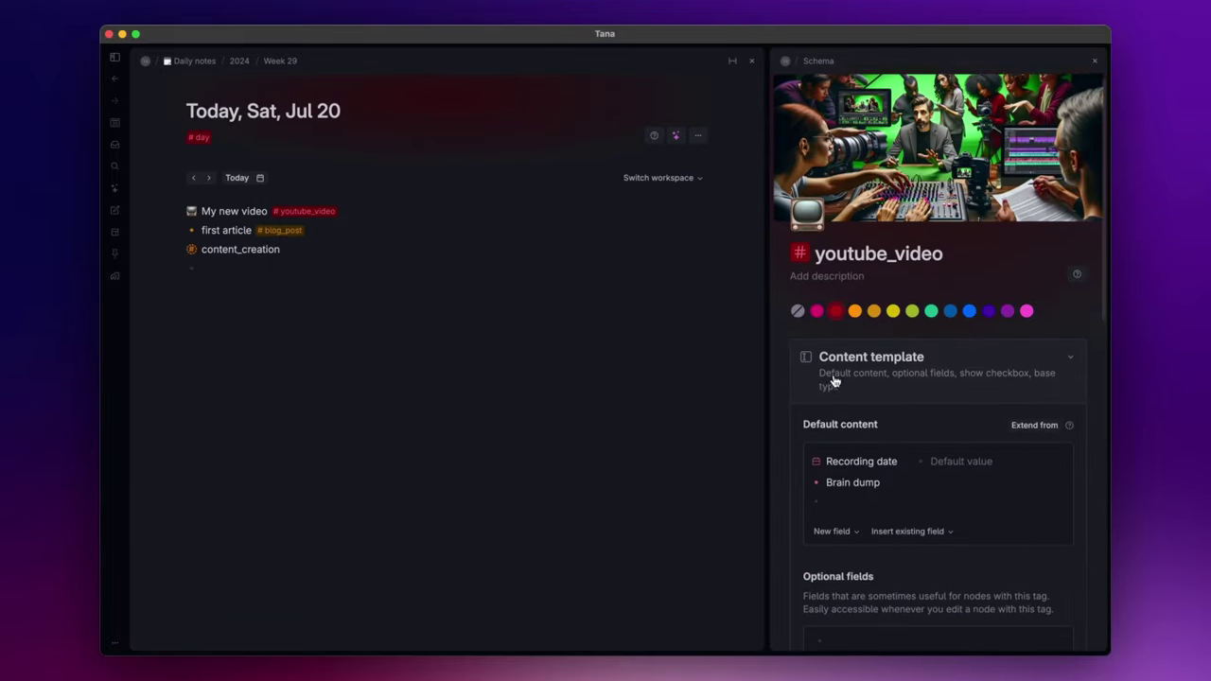
scroll(834, 380, "down", 3)
left_click(1036, 254)
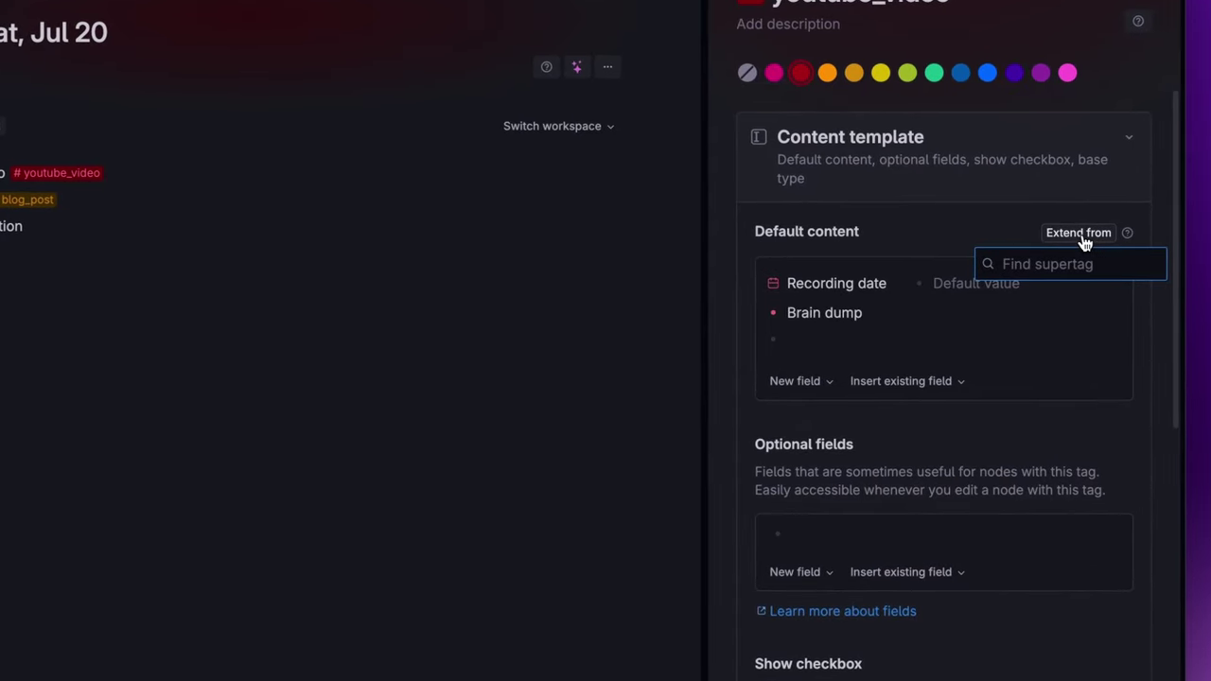
type("conten")
key("Return")
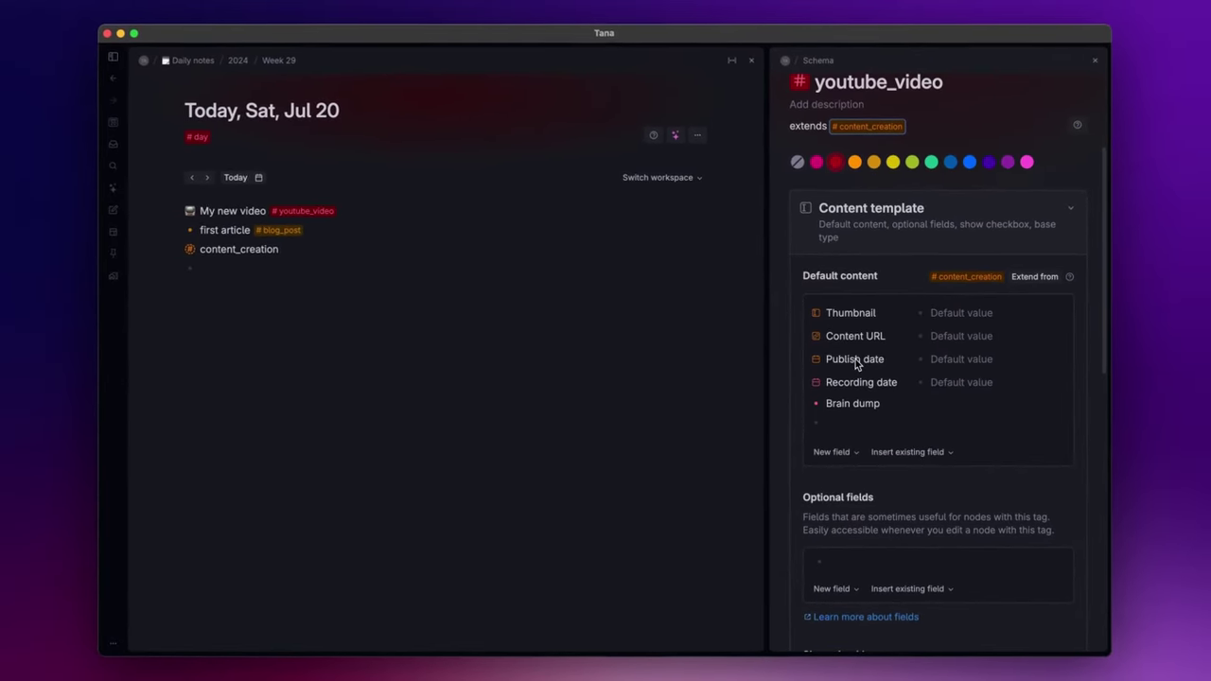
Set #blog_post's Extend from to content_creation and widen its settings panel
left_click(1095, 61)
left_click(461, 236)
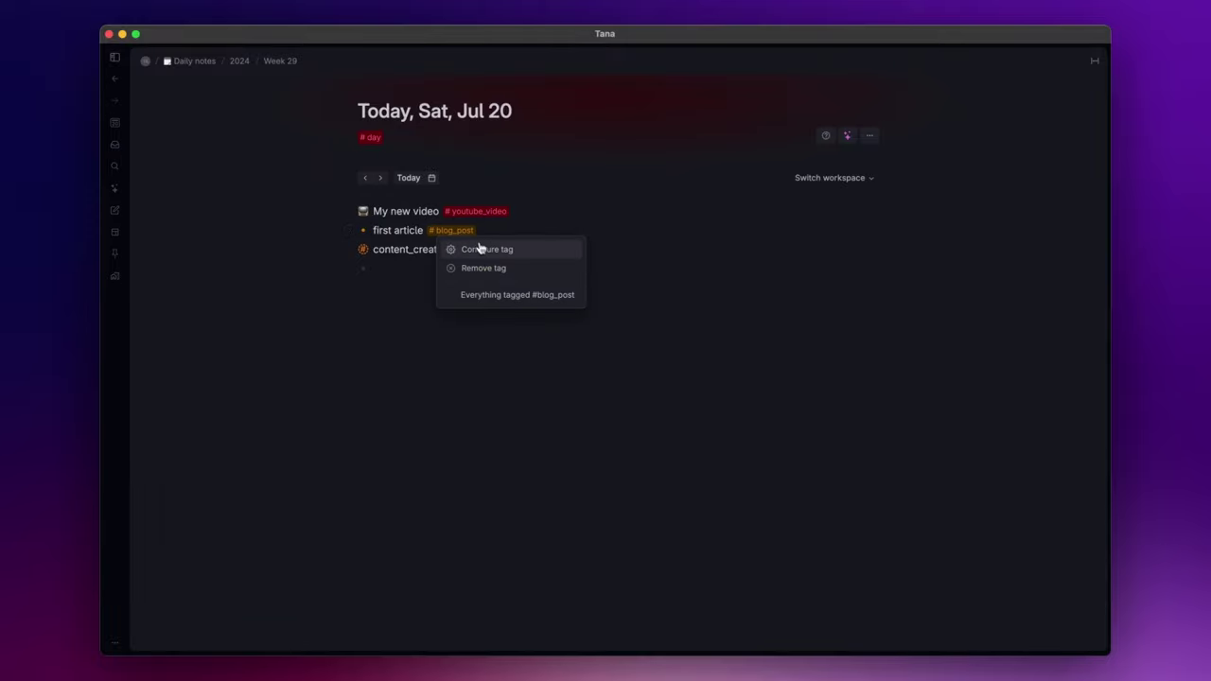
left_click(473, 249)
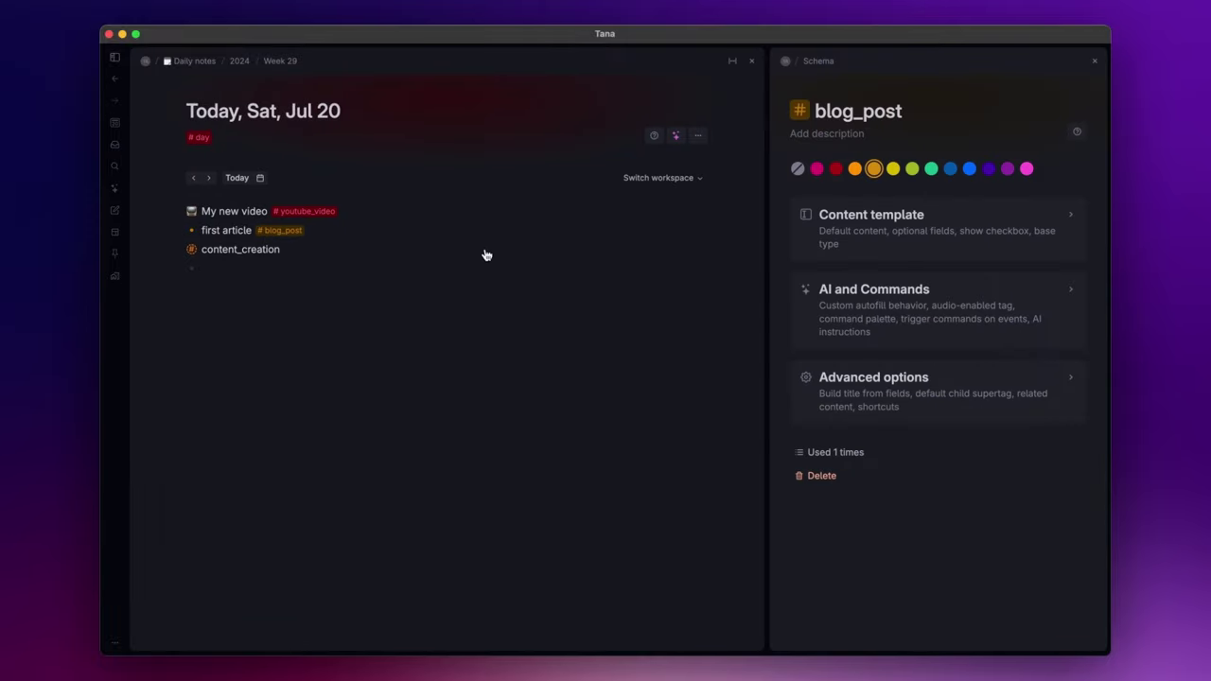
left_click(890, 246)
left_click(1027, 288)
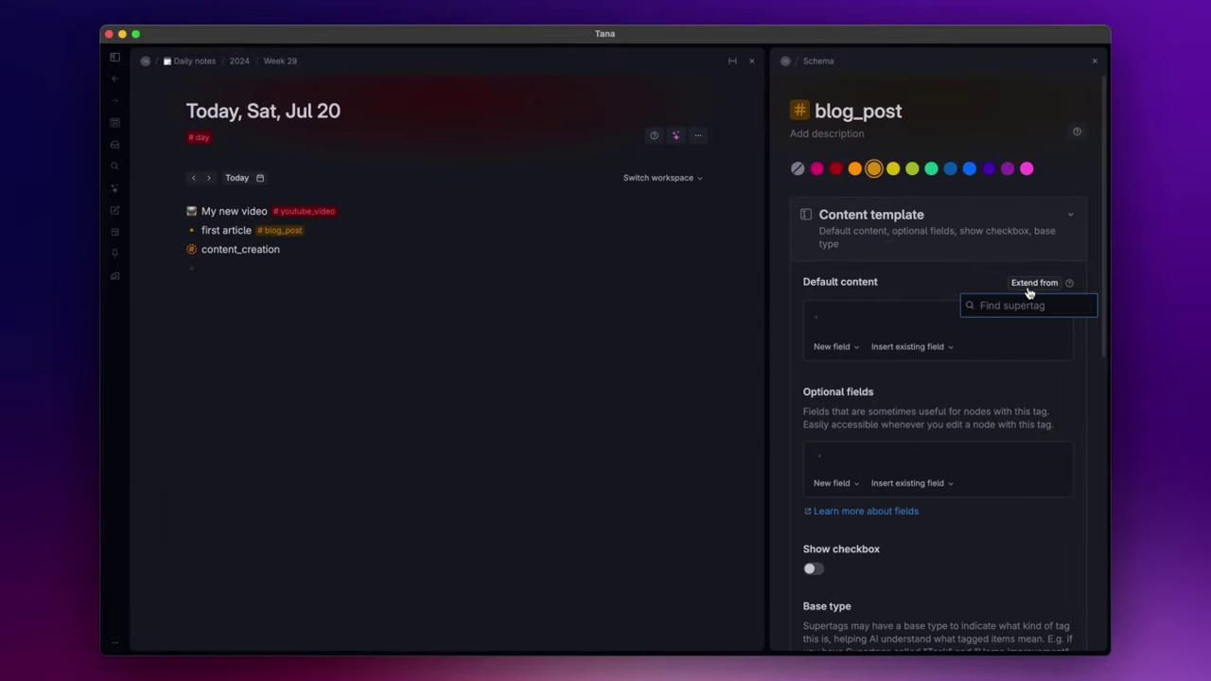
type("content")
left_click(937, 349)
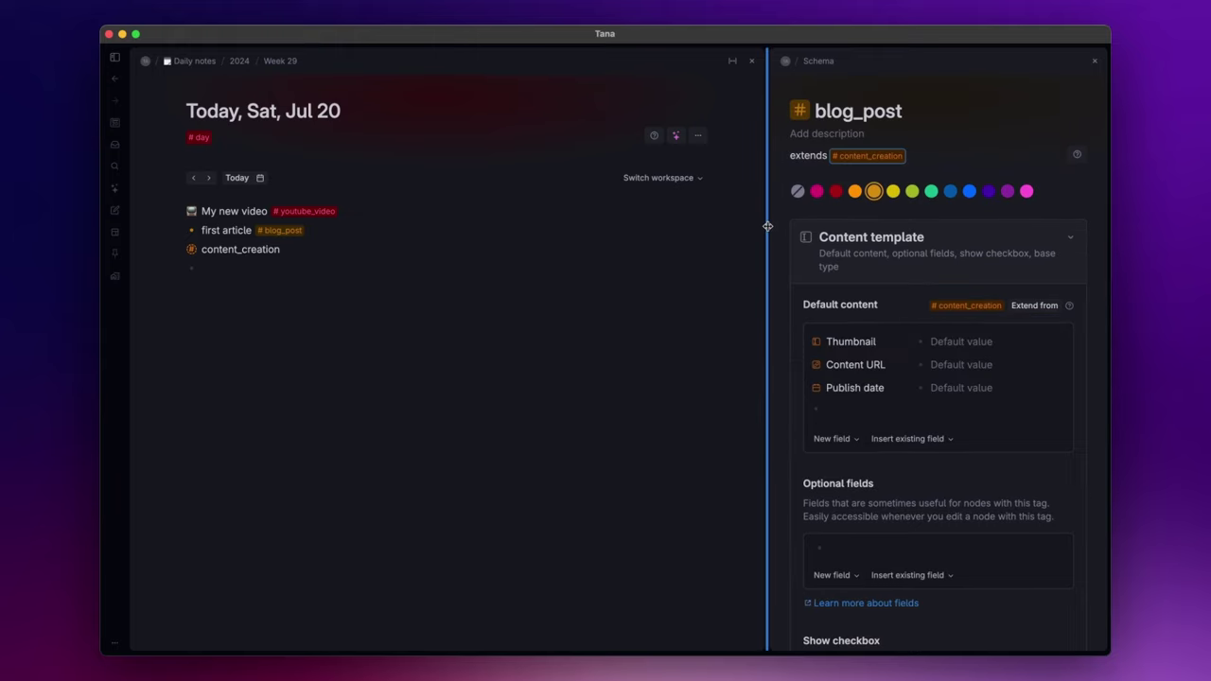
left_click_drag(767, 226, 657, 230)
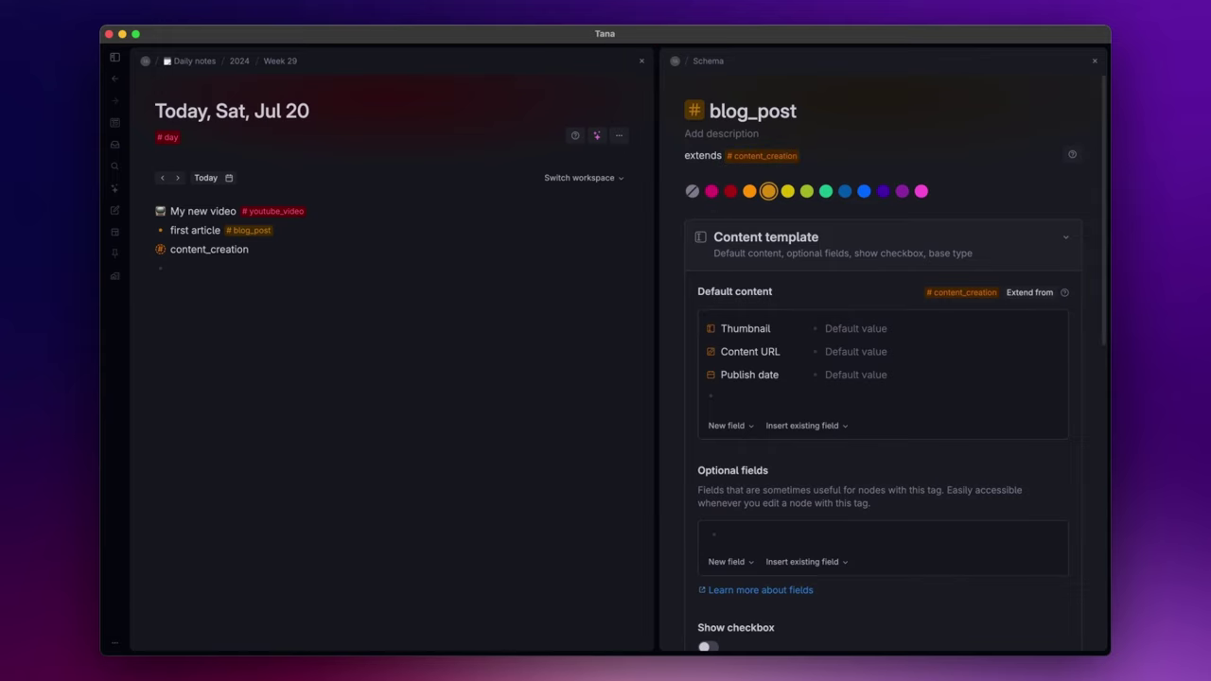
Add an 'Open the article link' command to #blog_post's Command palette
left_click(738, 237)
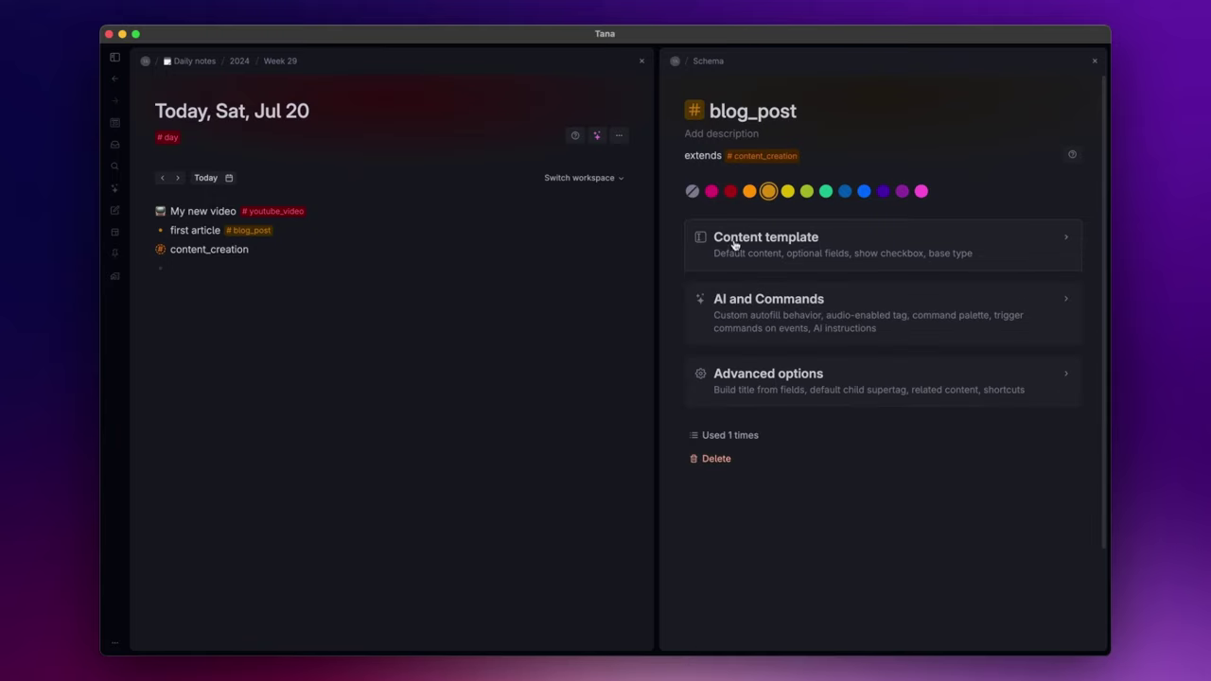
scroll(735, 248, "down", 2)
left_click(783, 244)
scroll(788, 249, "down", 5)
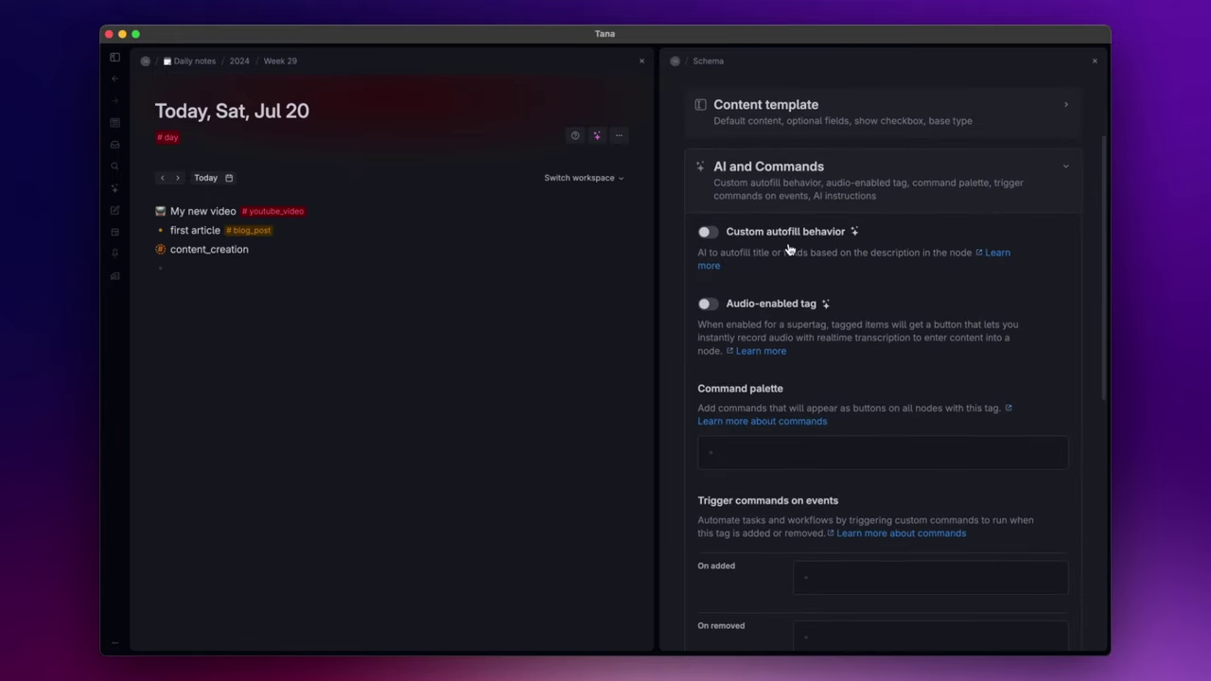
scroll(788, 249, "down", 2)
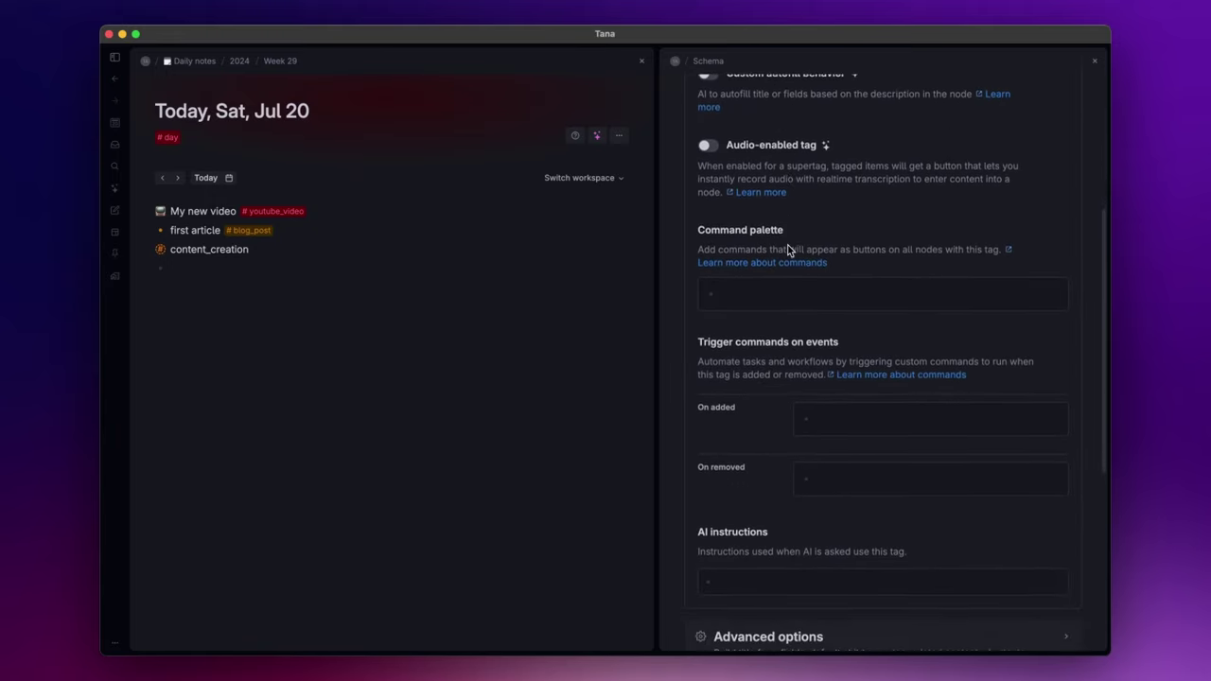
left_click(745, 298)
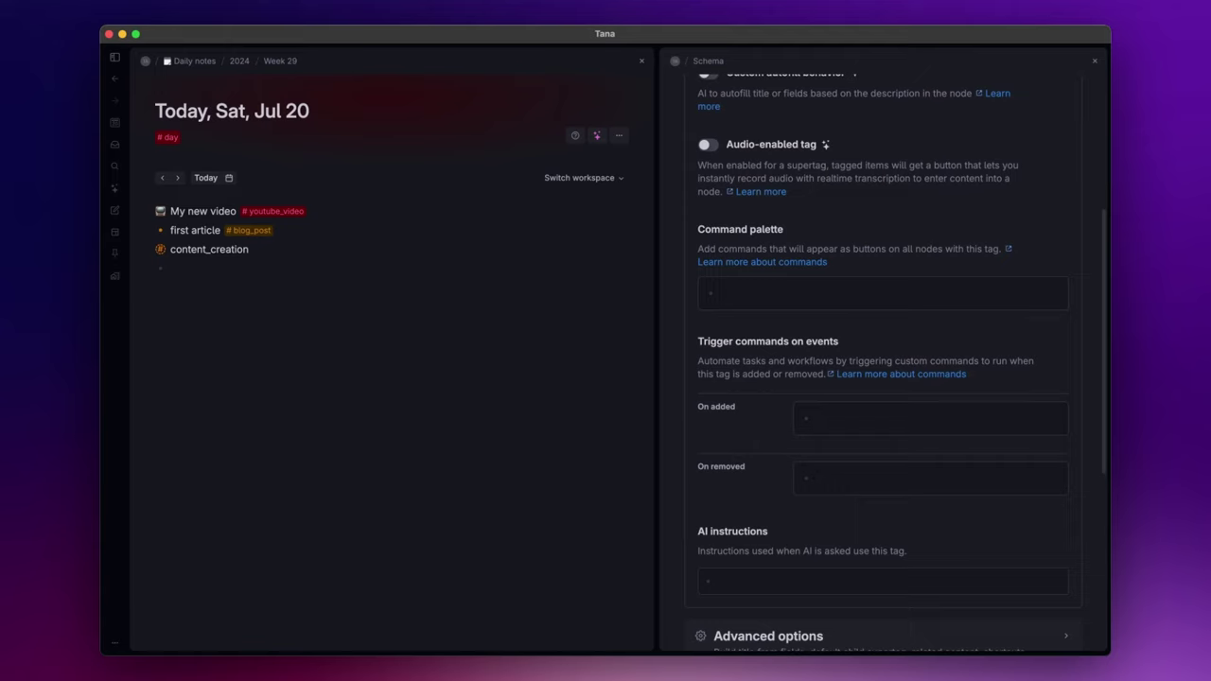
type("Open the art")
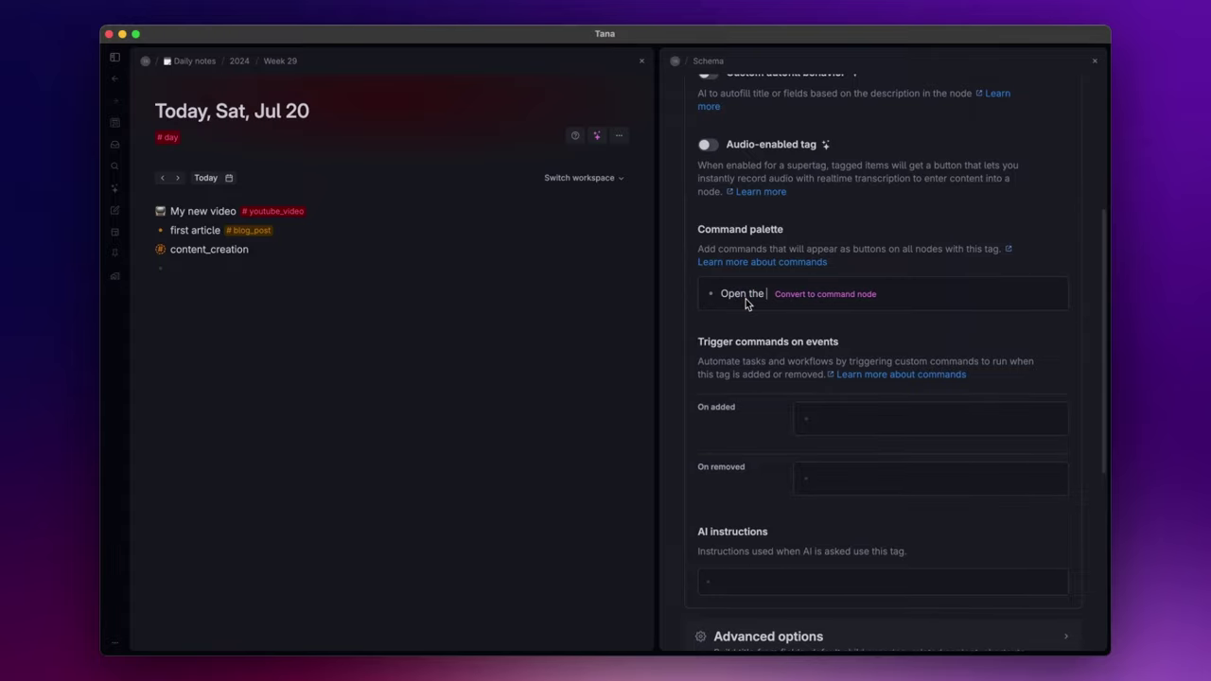
type("icle link")
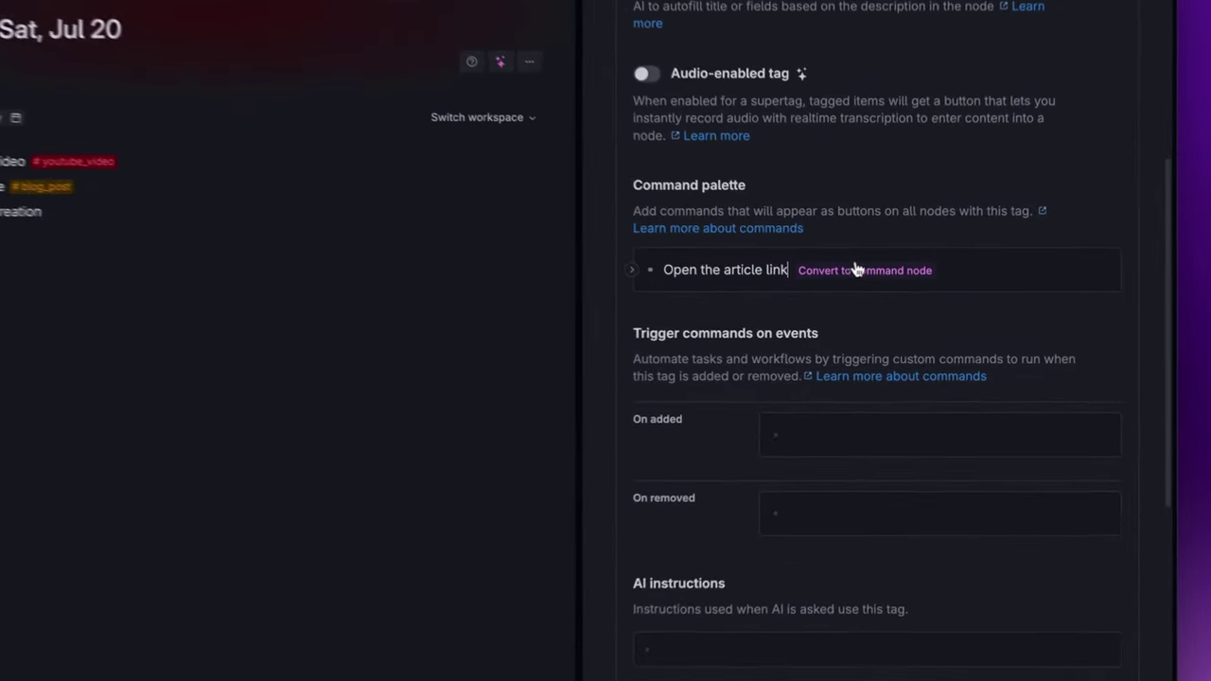
left_click(856, 270)
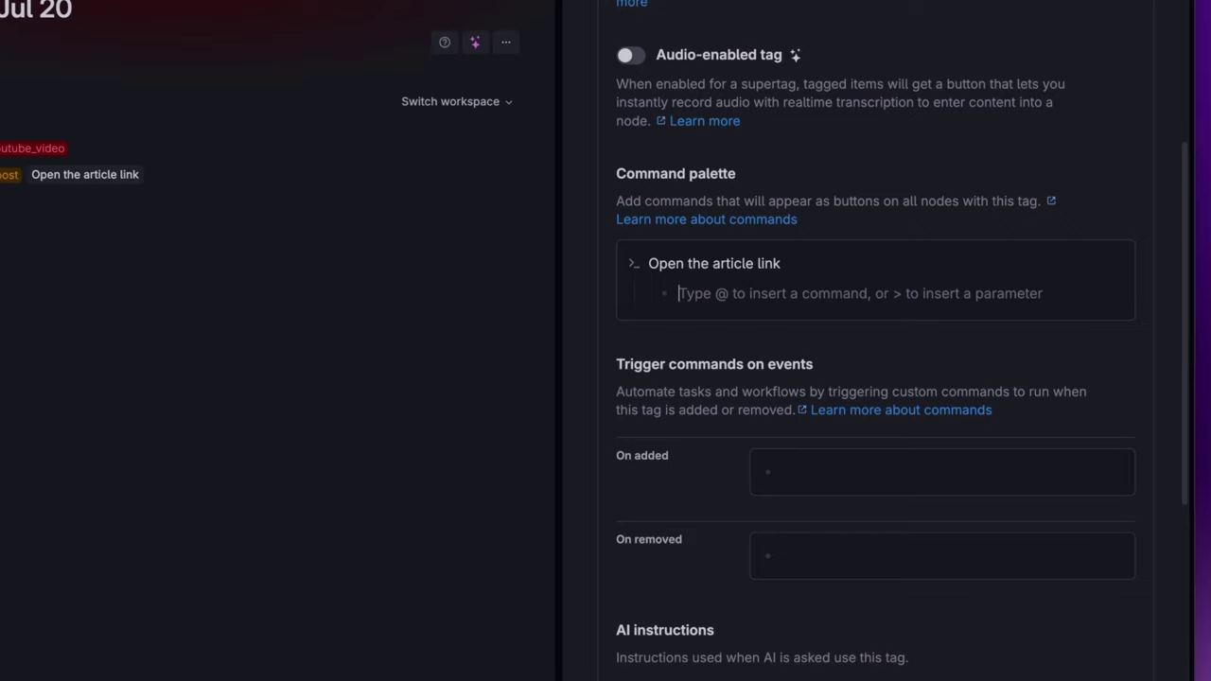
type(">")
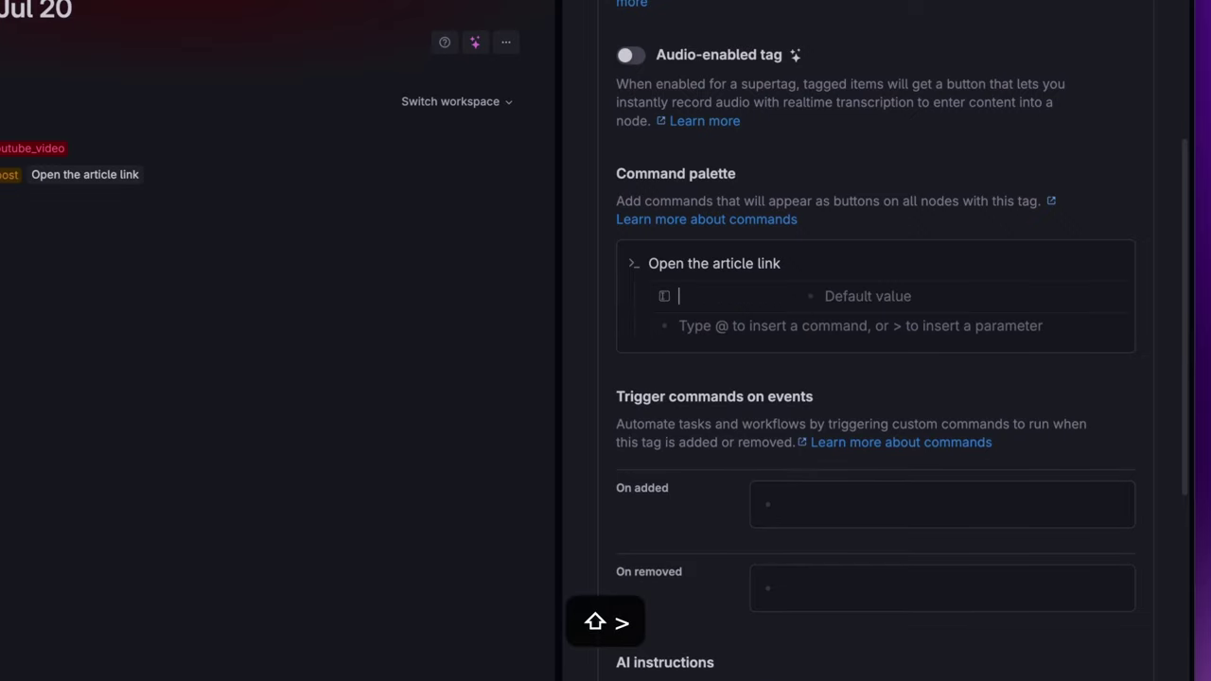
type("Node")
key("Return")
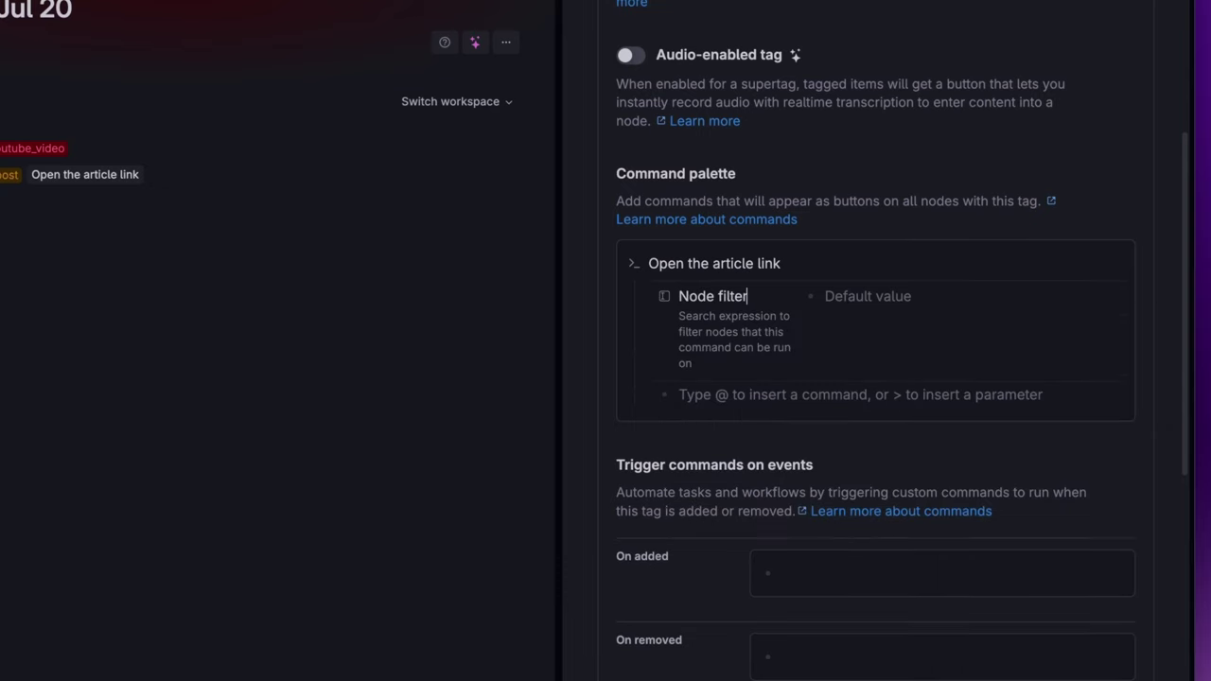
left_click(872, 299)
type(">")
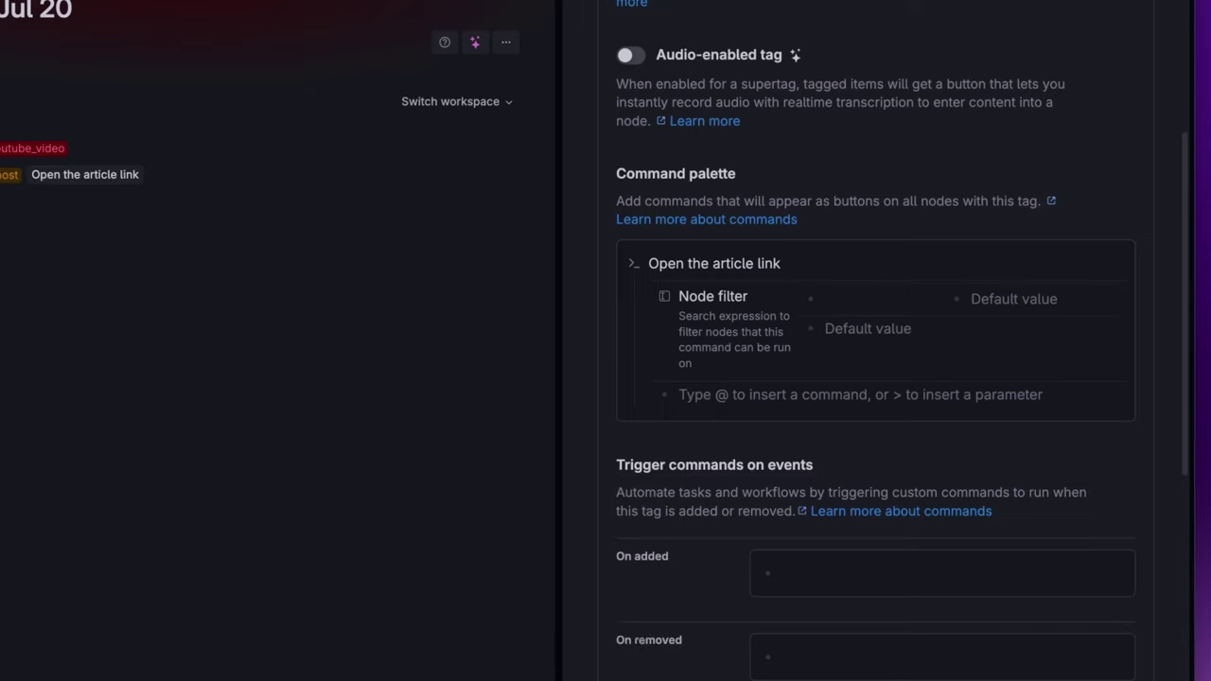
type("Content")
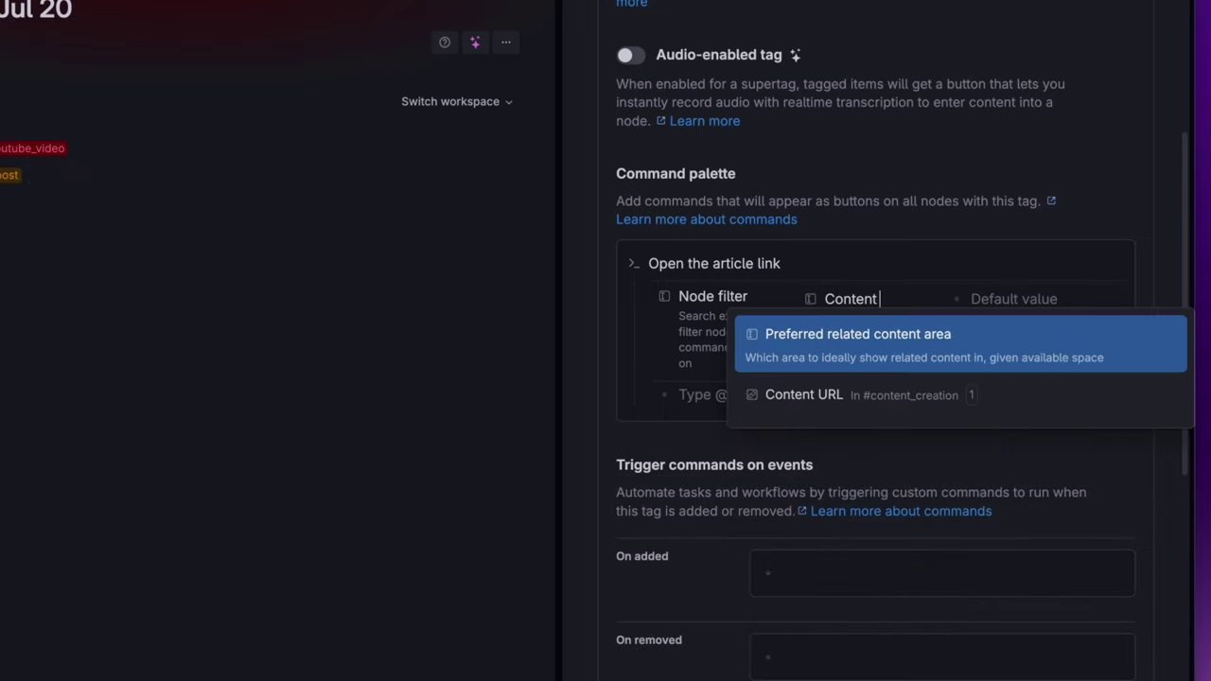
type(" u")
key("Return")
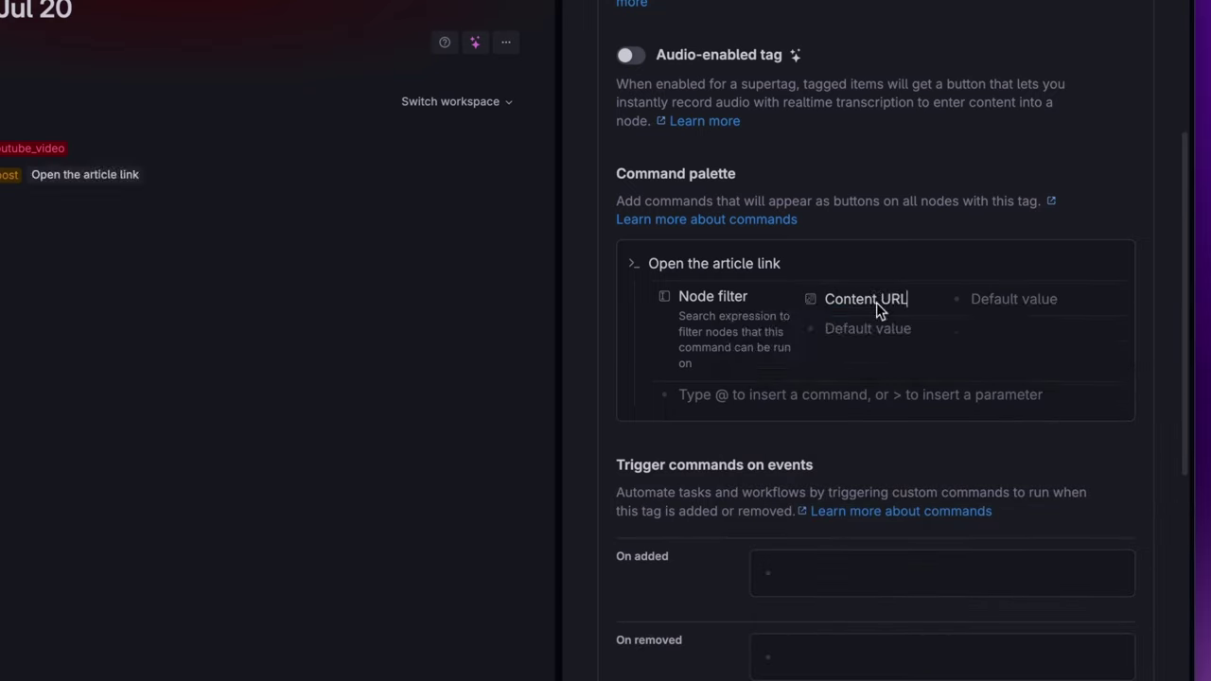
left_click(1007, 301)
type("@set")
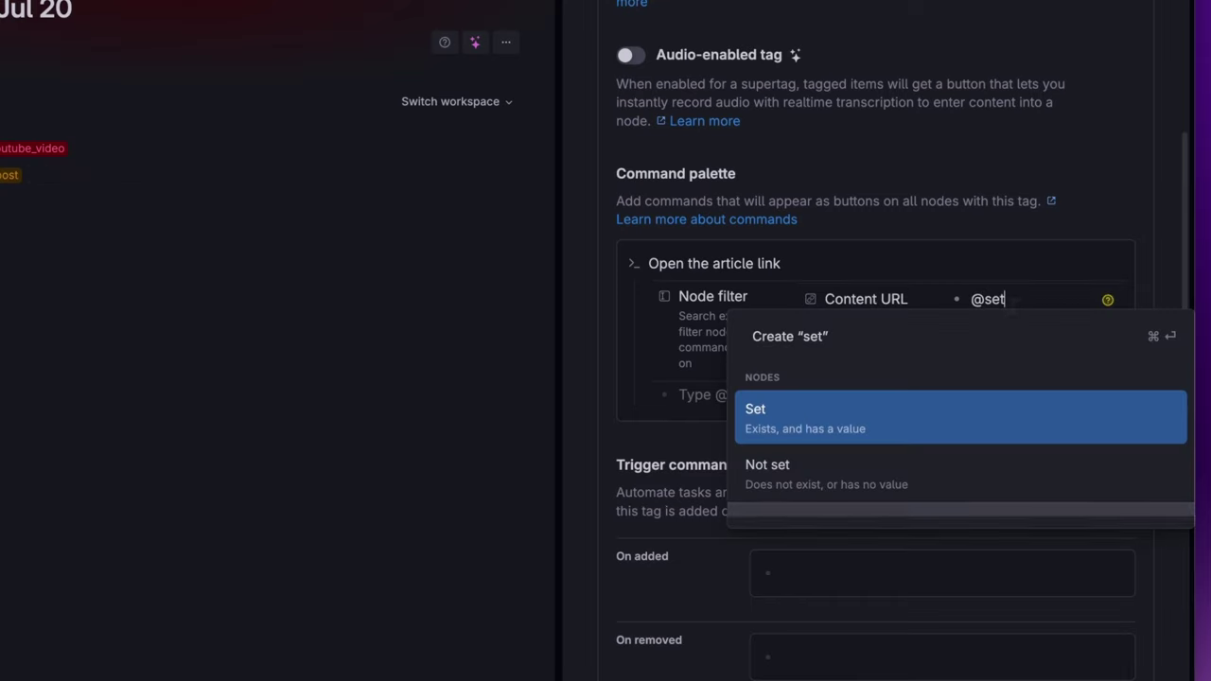
key("Return")
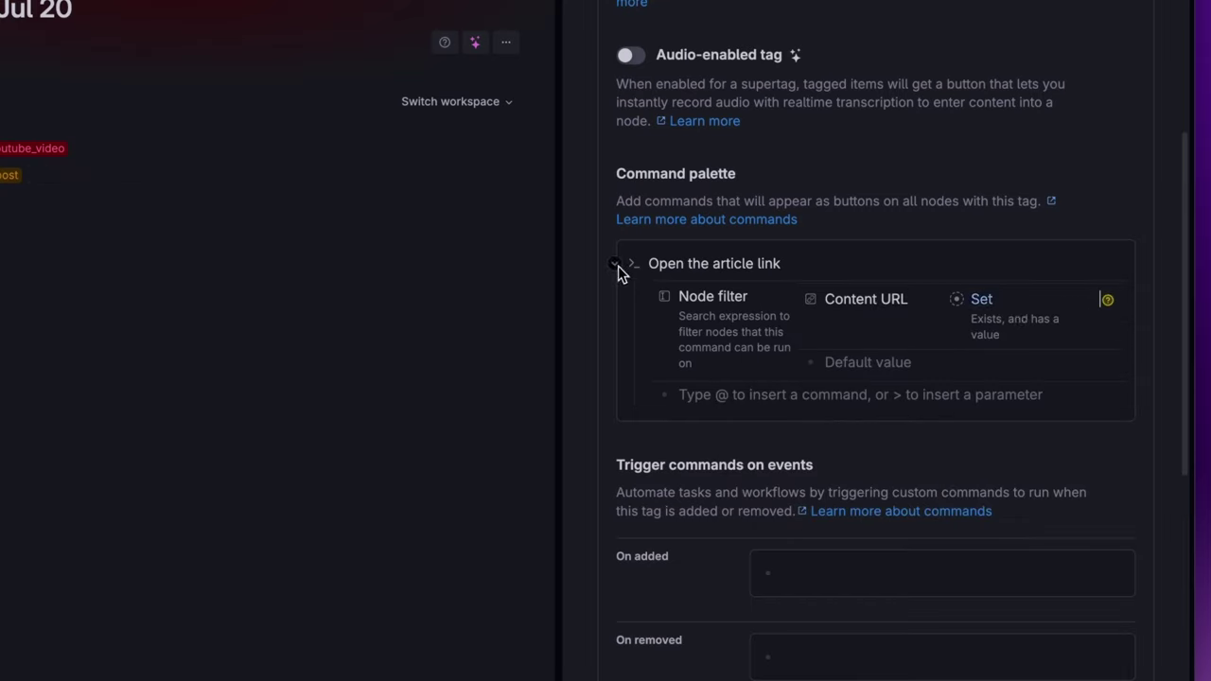
Add an Open link step with its URL parameter set to ${Content URL}
left_click(708, 402)
type("@open")
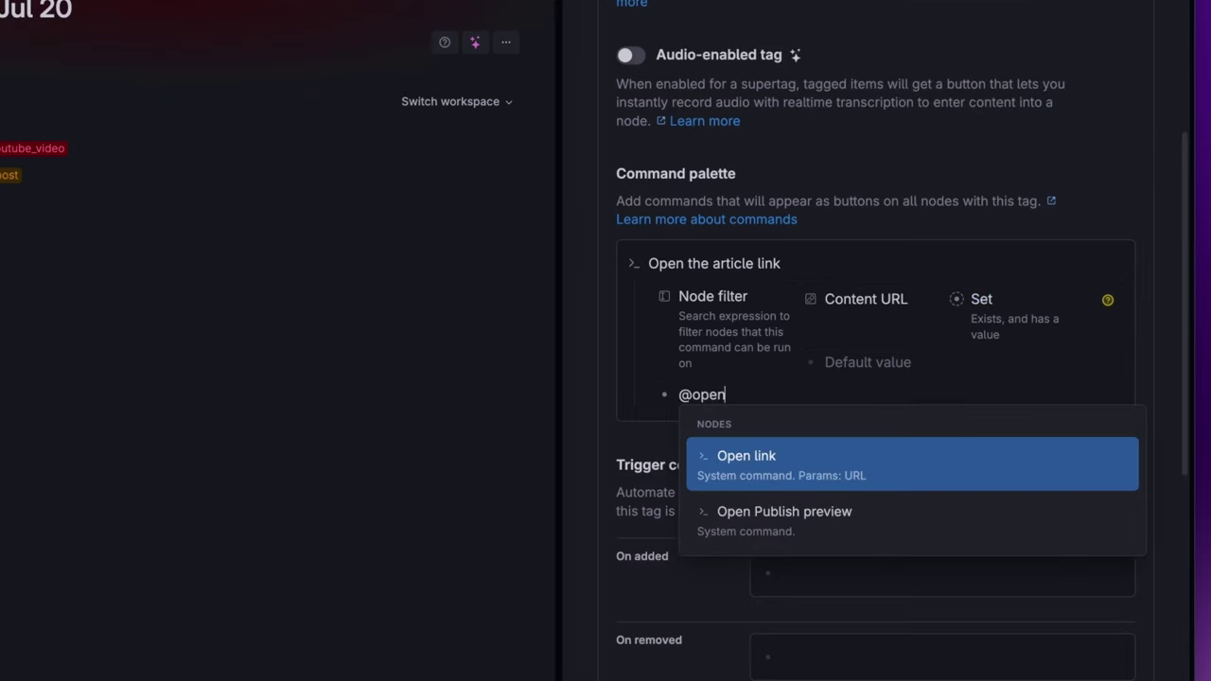
key("Return")
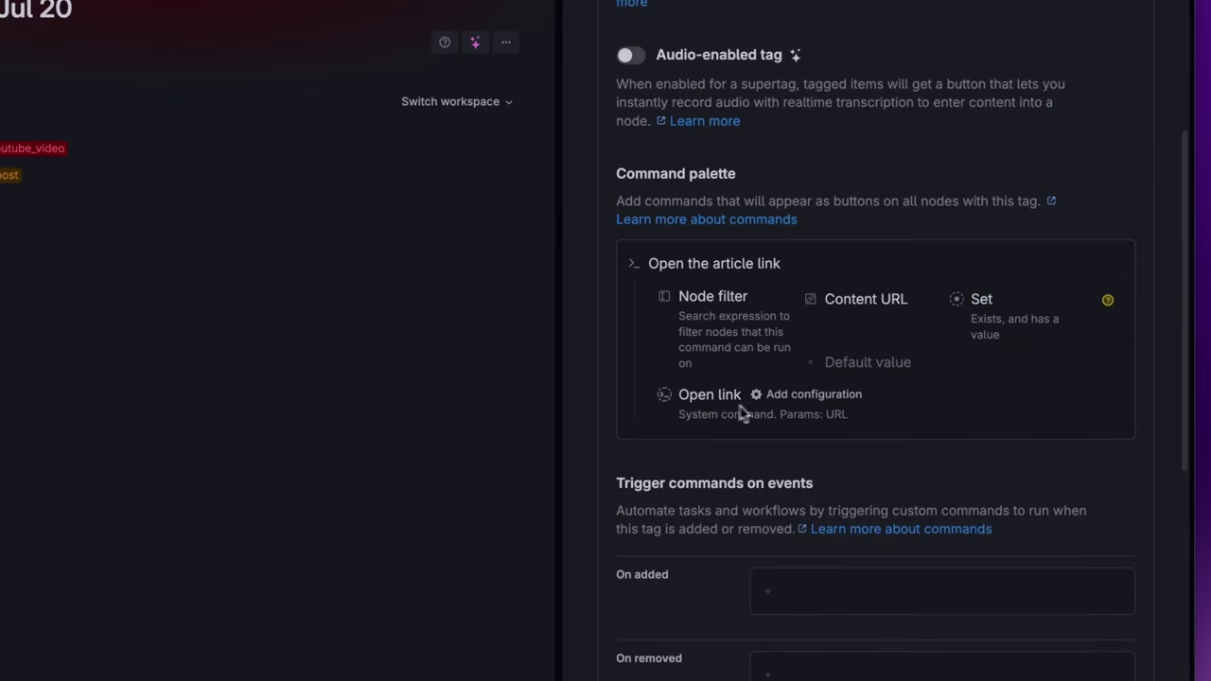
left_click(781, 405)
left_click(779, 442)
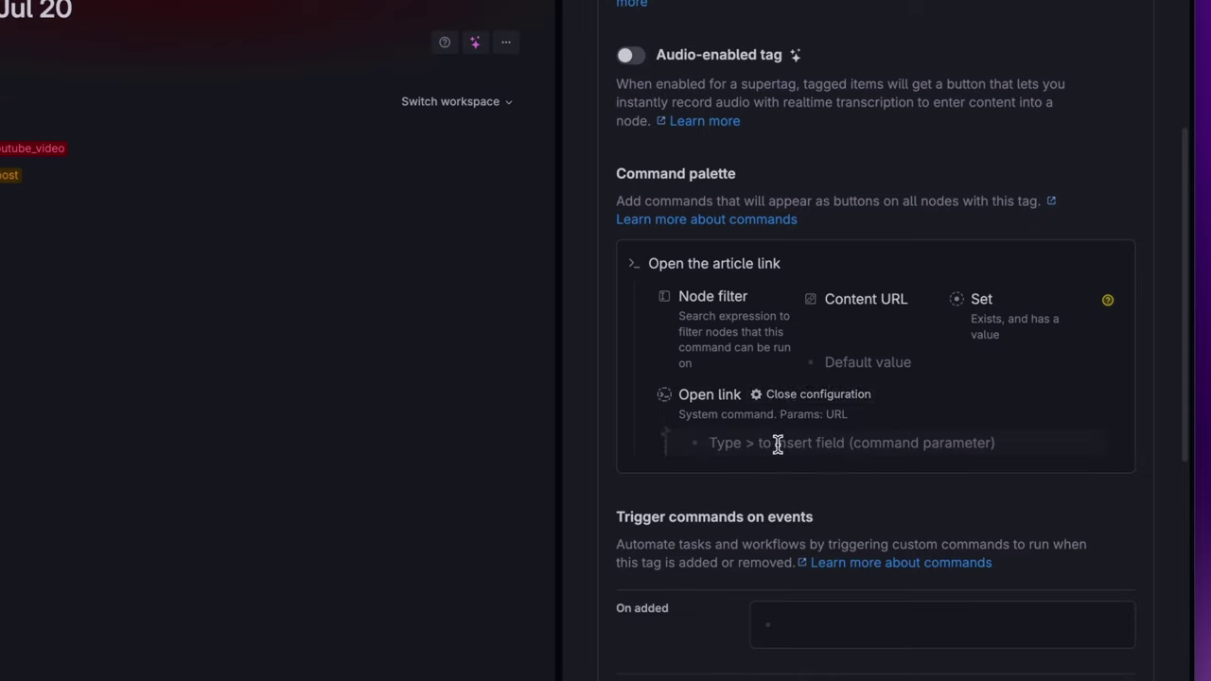
type("UR")
key("Return")
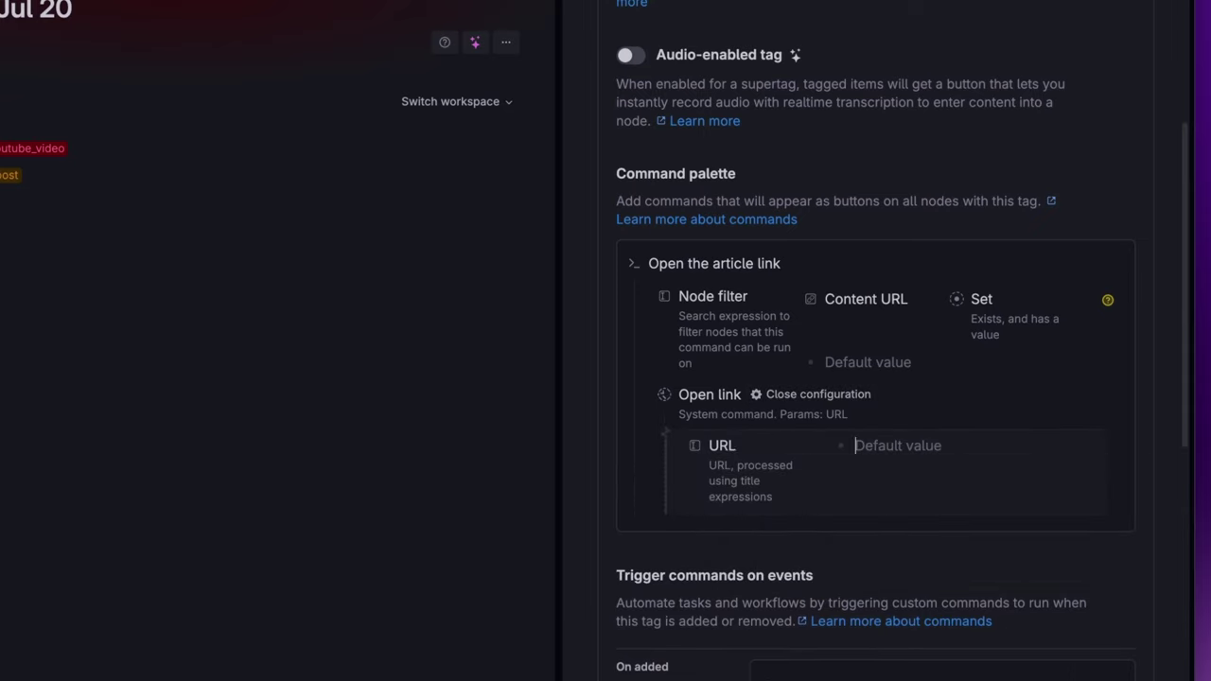
type("$")
type("{}")
type("Content URL")
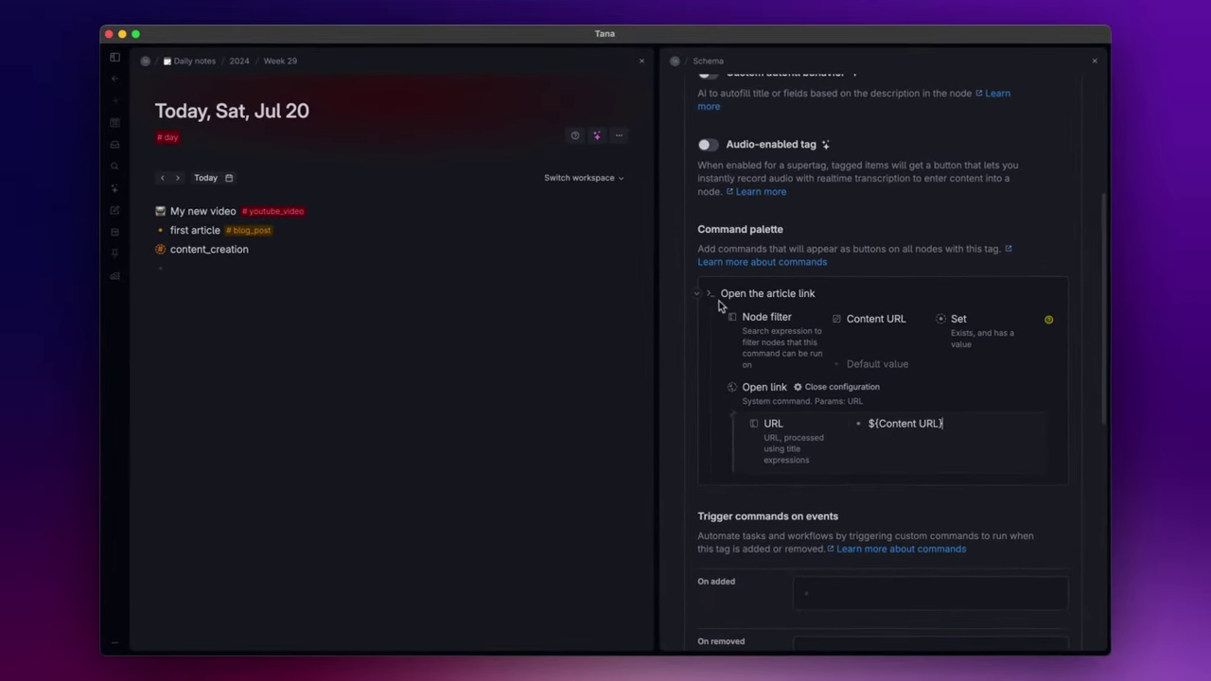
left_click(831, 390)
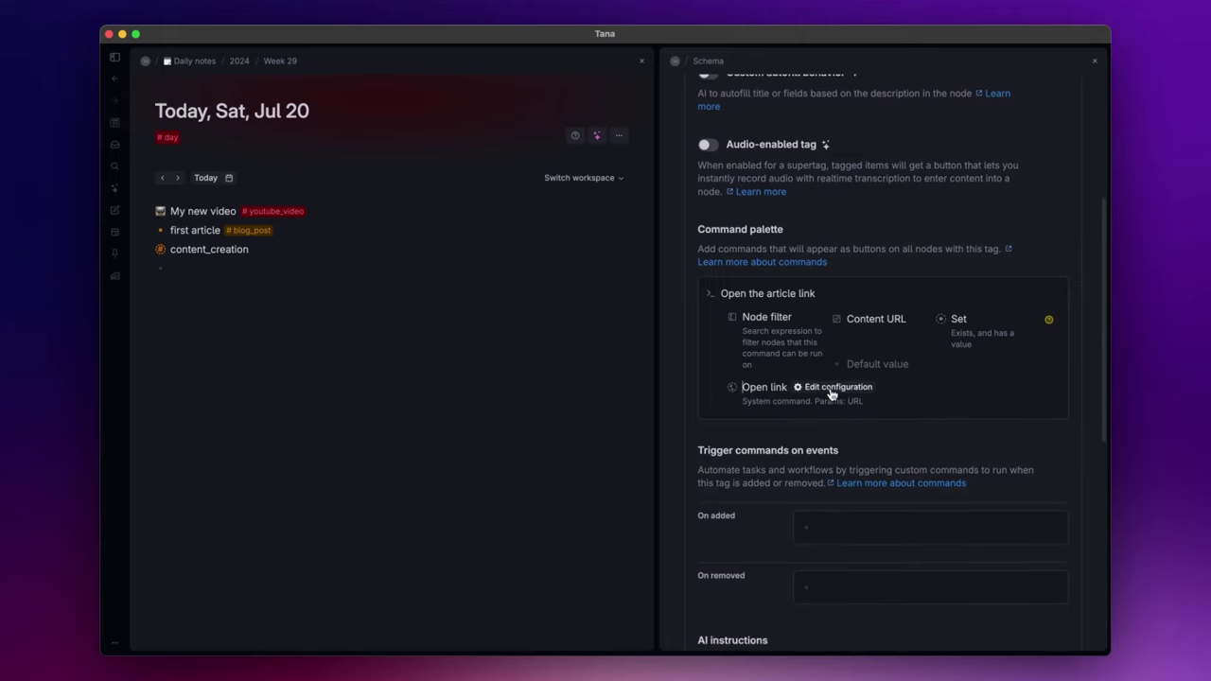
left_click(699, 297)
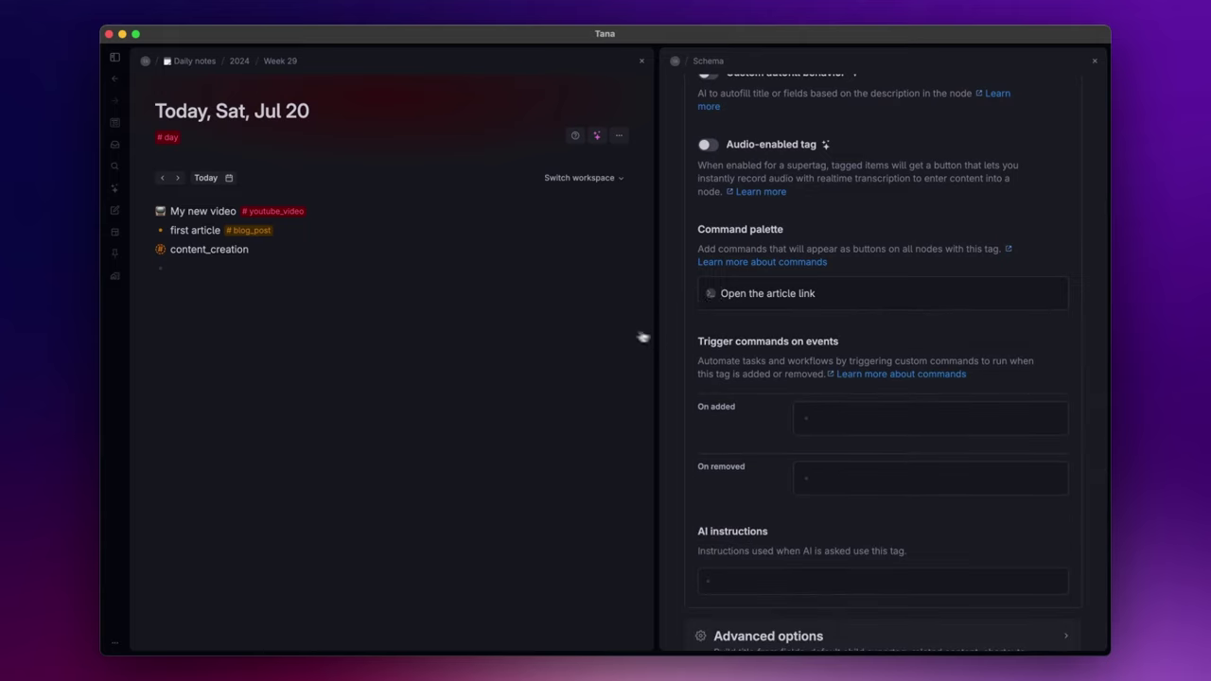
Paste the article URL into first article's Content URL field
left_click(148, 231)
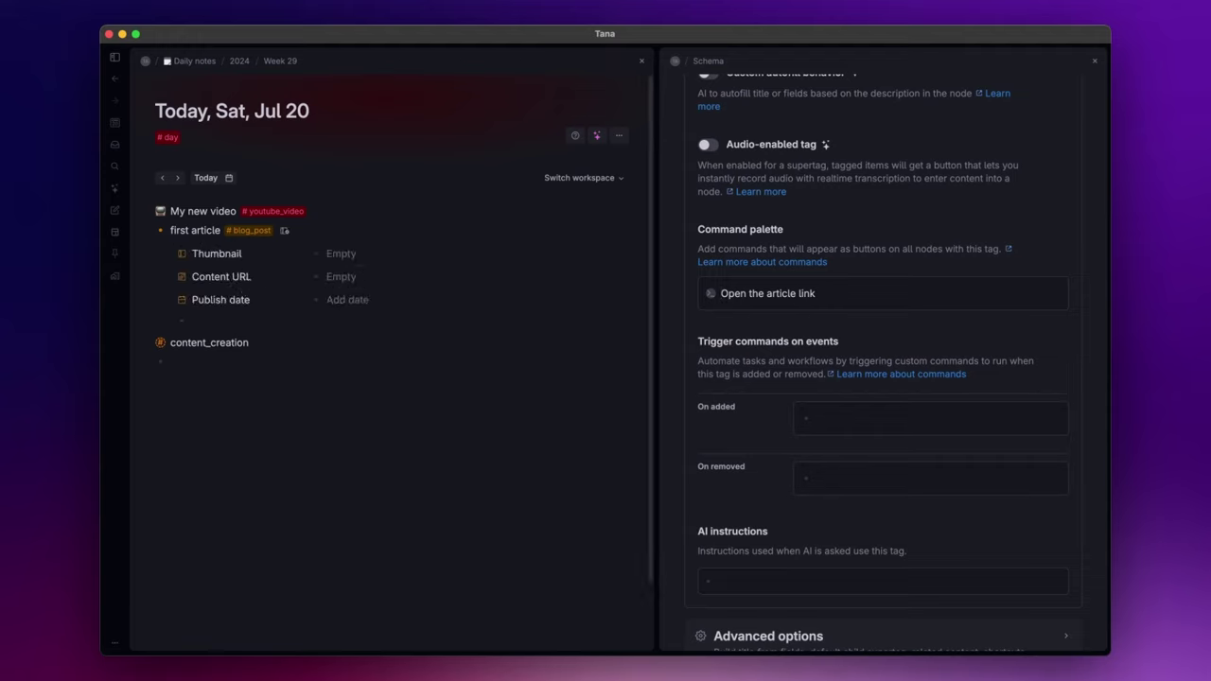
left_click(345, 277)
key("super+v")
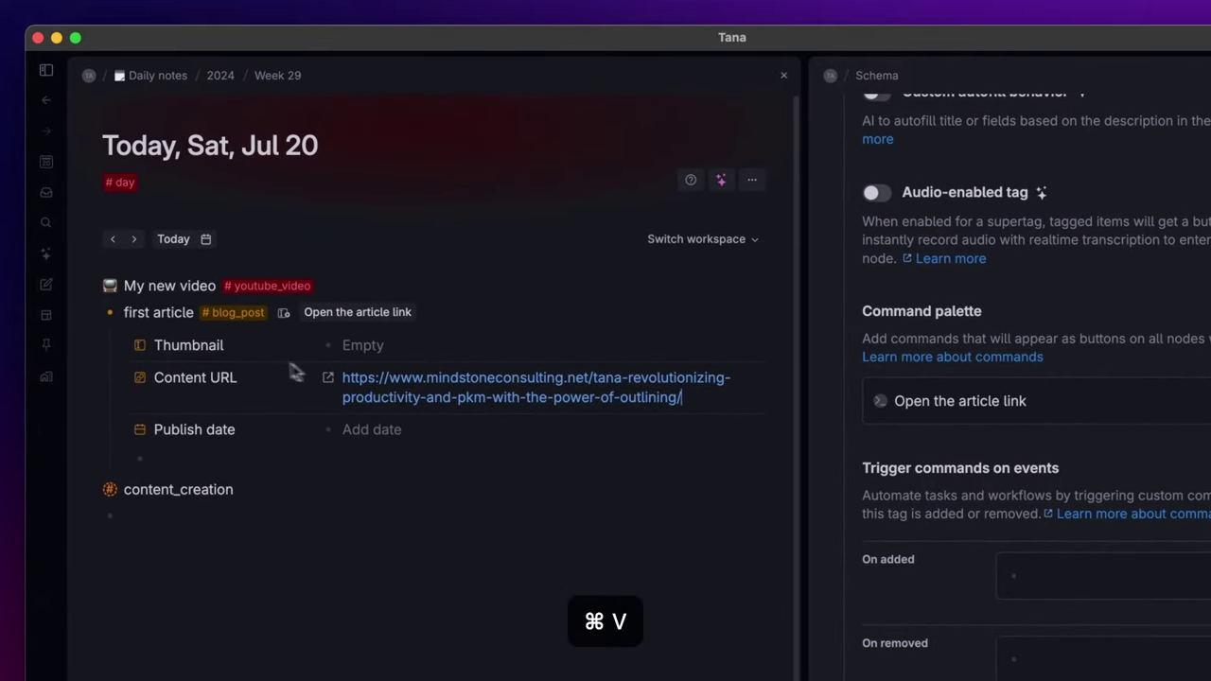
Run 'Open the article link' on first article, then close the opened article
left_click(89, 312)
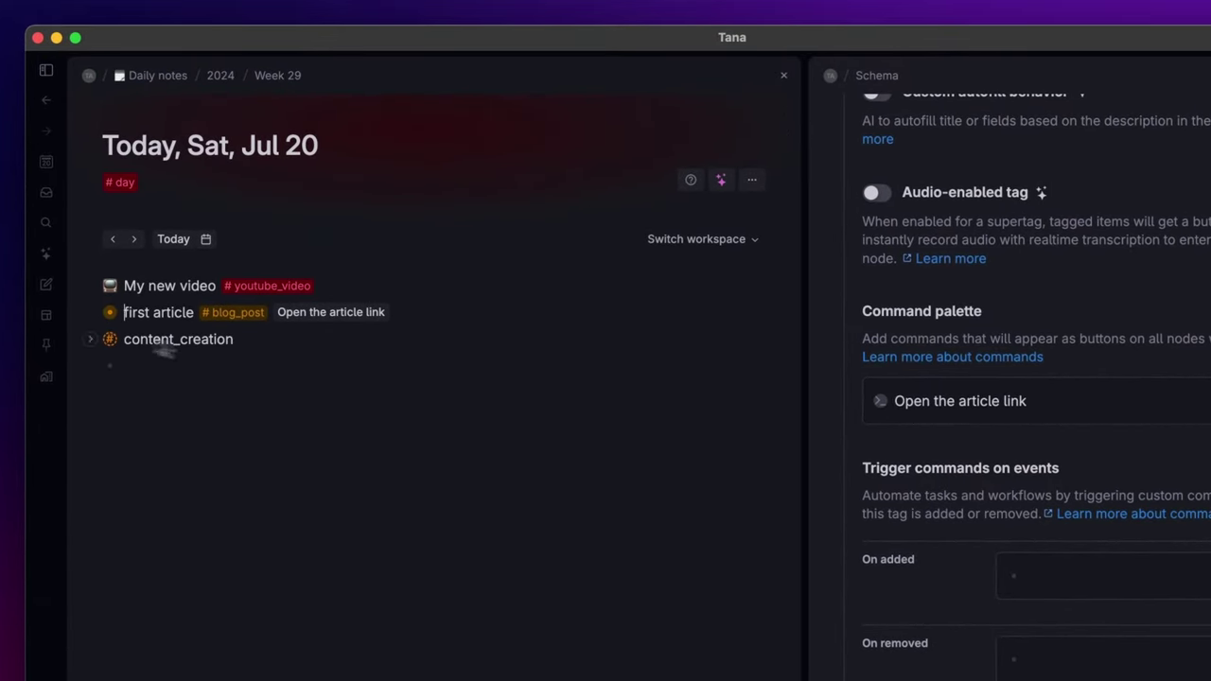
left_click(320, 313)
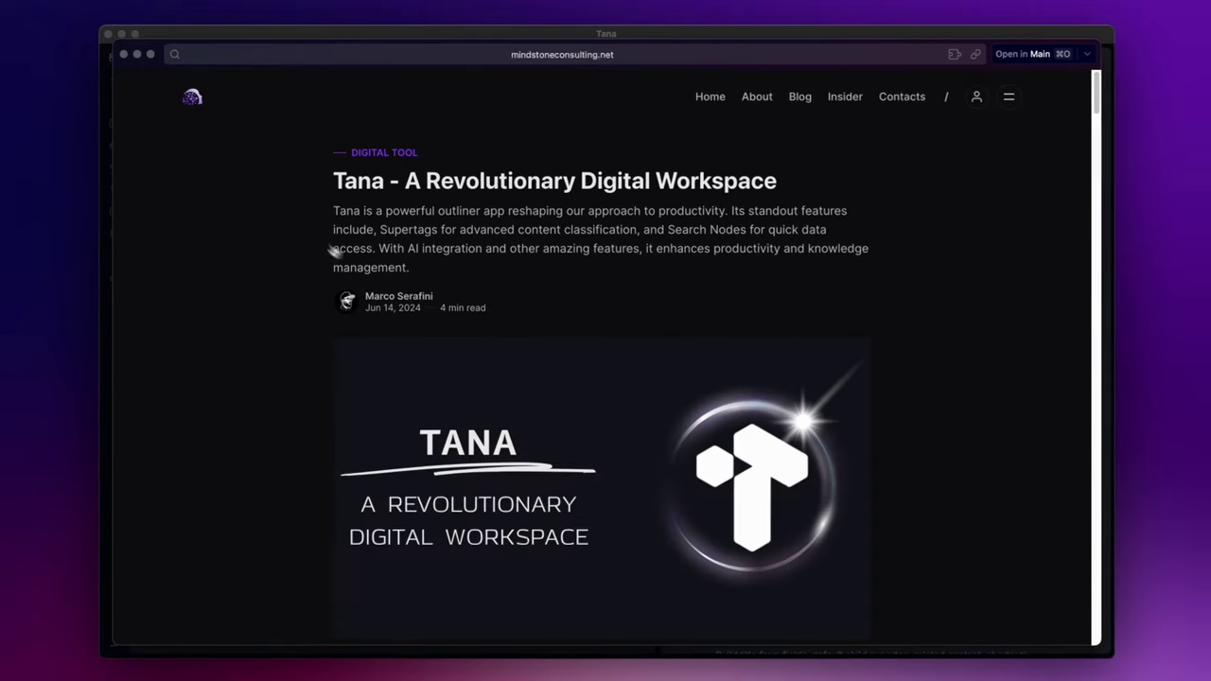
scroll(586, 316, "down", 10)
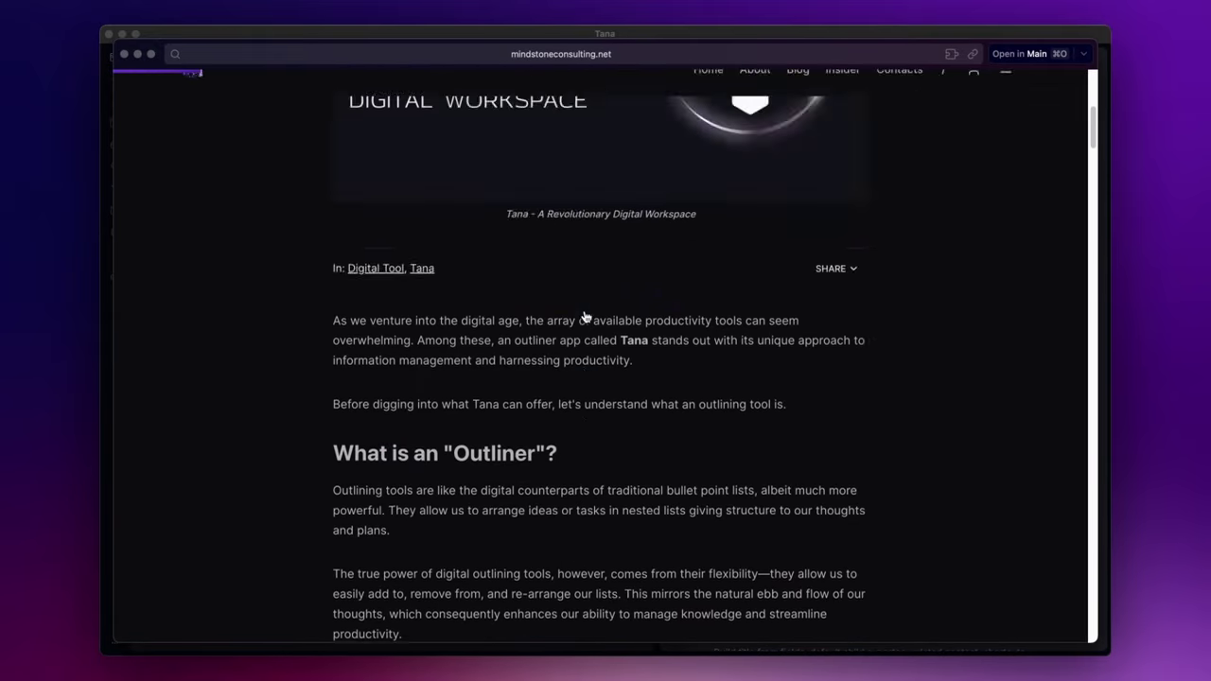
scroll(584, 316, "up", 10)
key("super+w")
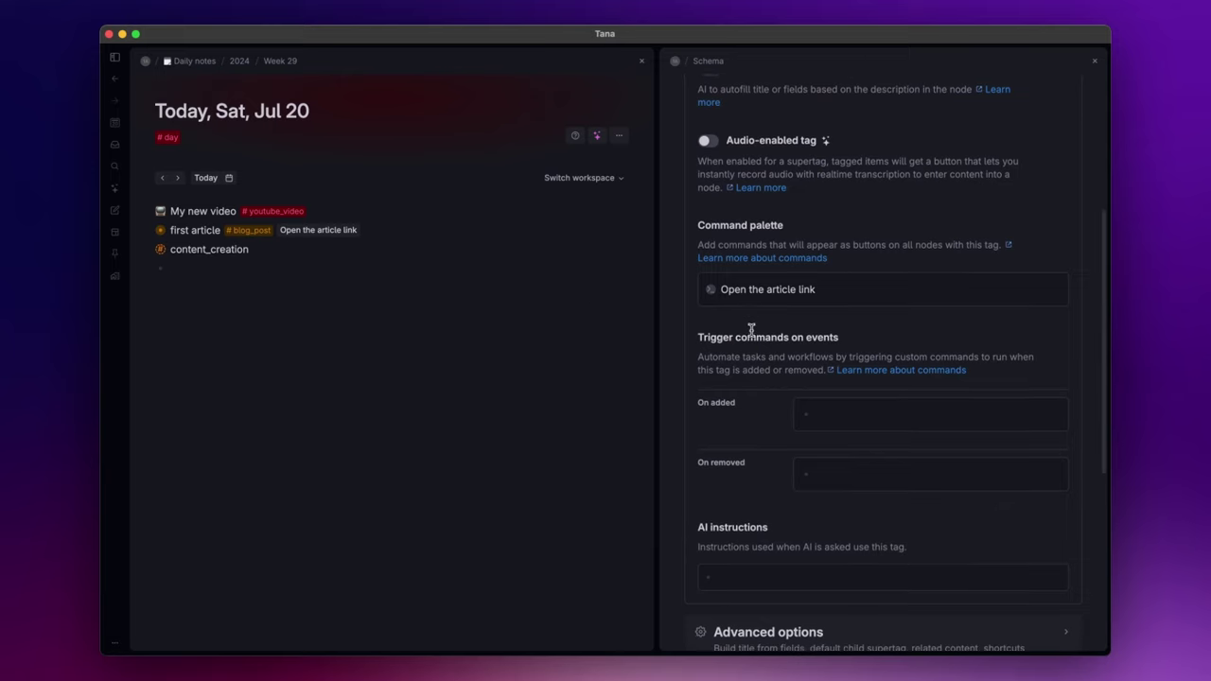
In the #blog_post schema, collapse AI and Commands and expand Advanced options
scroll(751, 330, "down", 2)
scroll(751, 330, "down", 1)
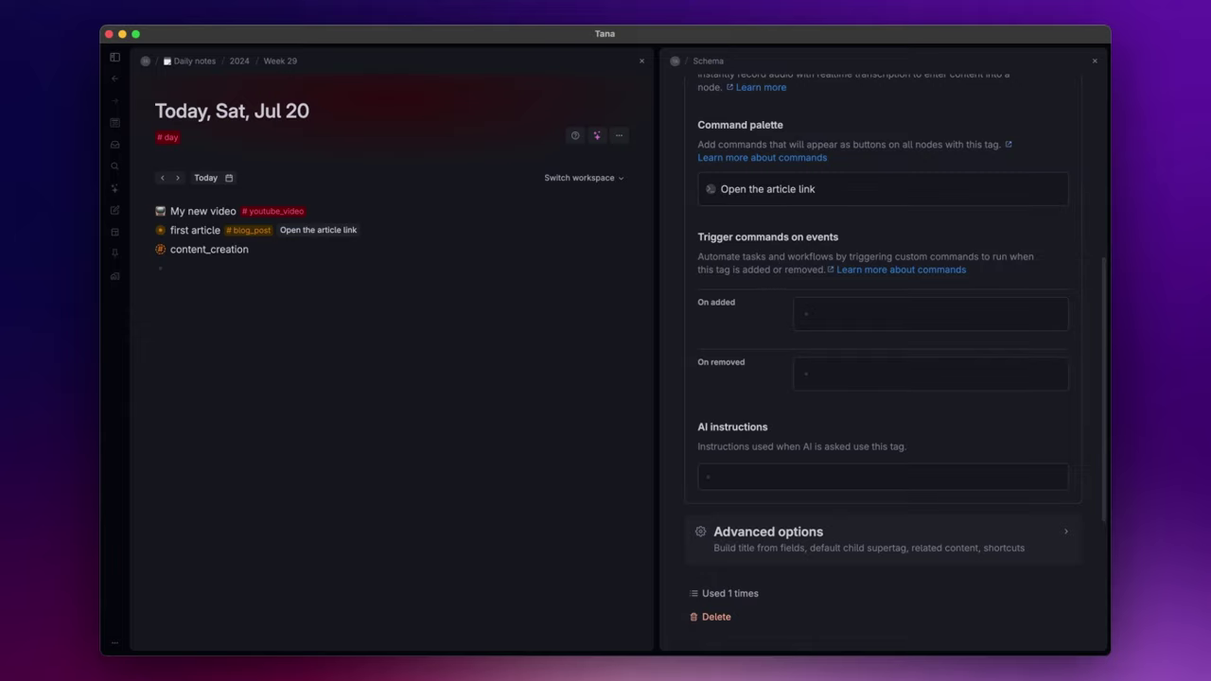
scroll(786, 207, "up", 5)
left_click(782, 125)
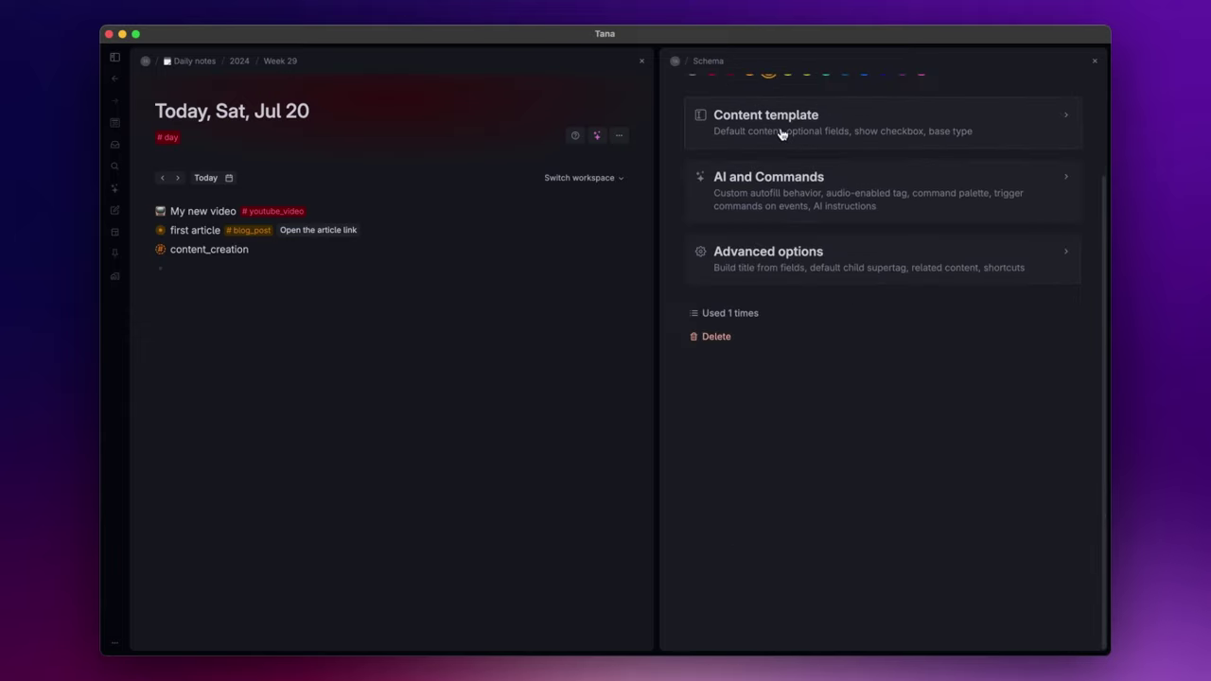
left_click(769, 256)
scroll(764, 272, "down", 1)
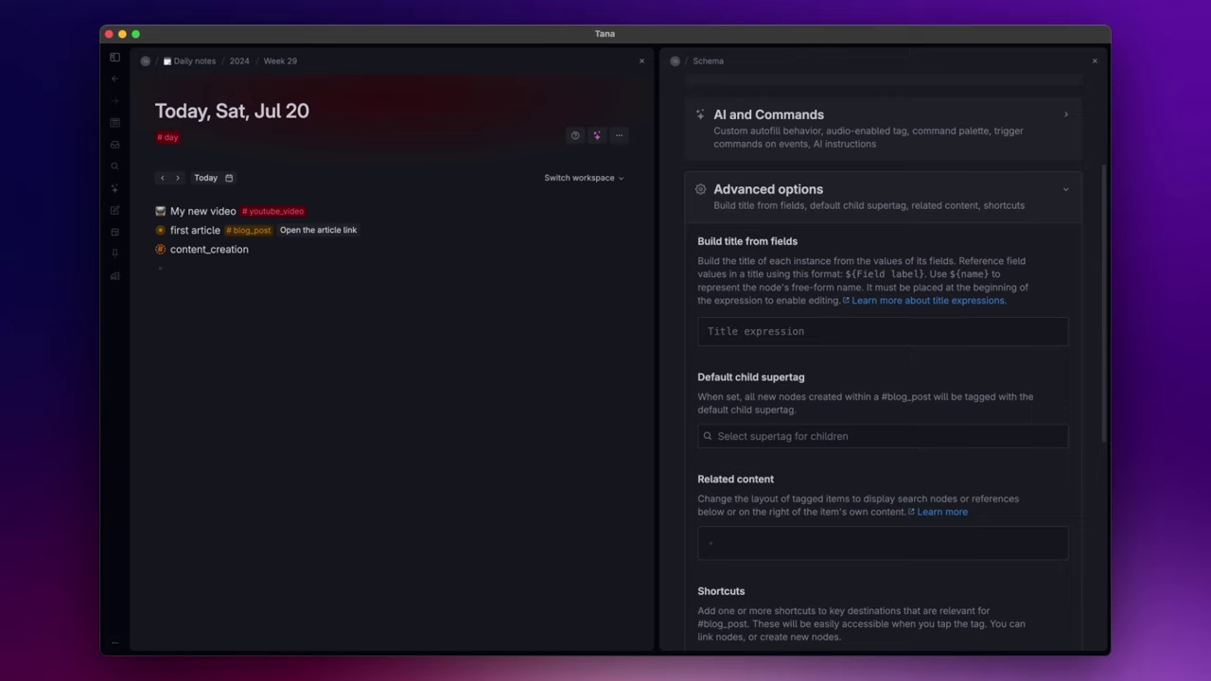
scroll(773, 308, "up", 4)
Add a Title field below Publish date in #blog_post's content template
left_click(770, 247)
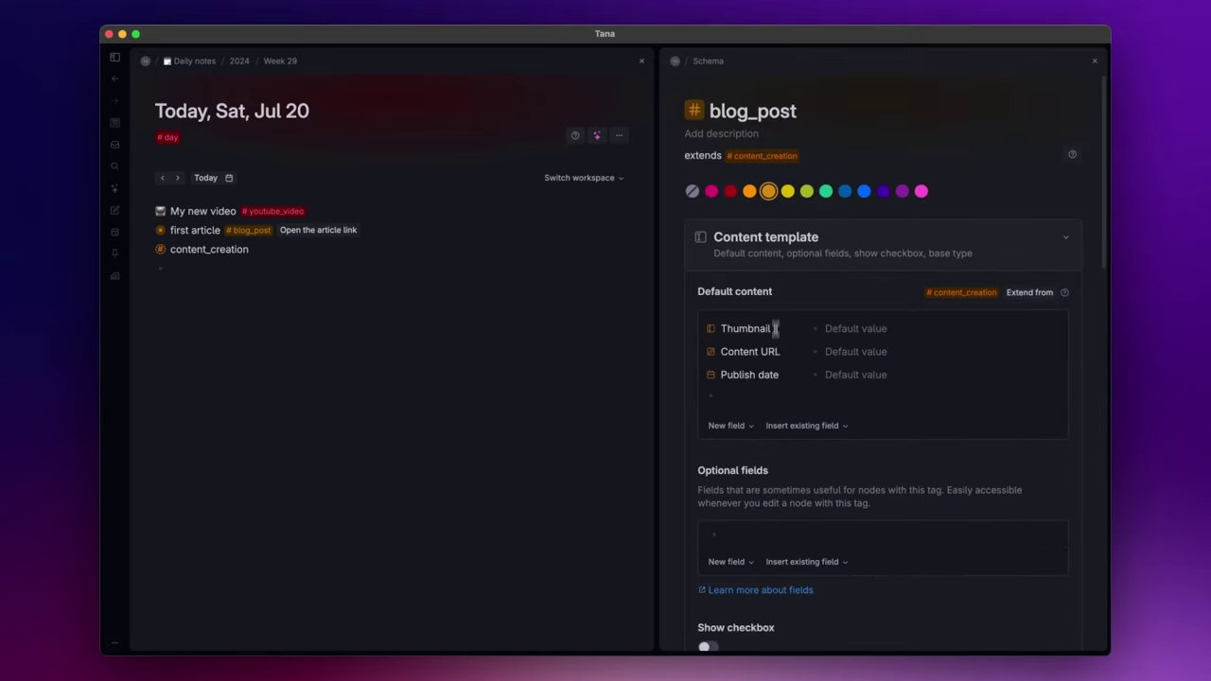
key("Return")
key("shift+period")
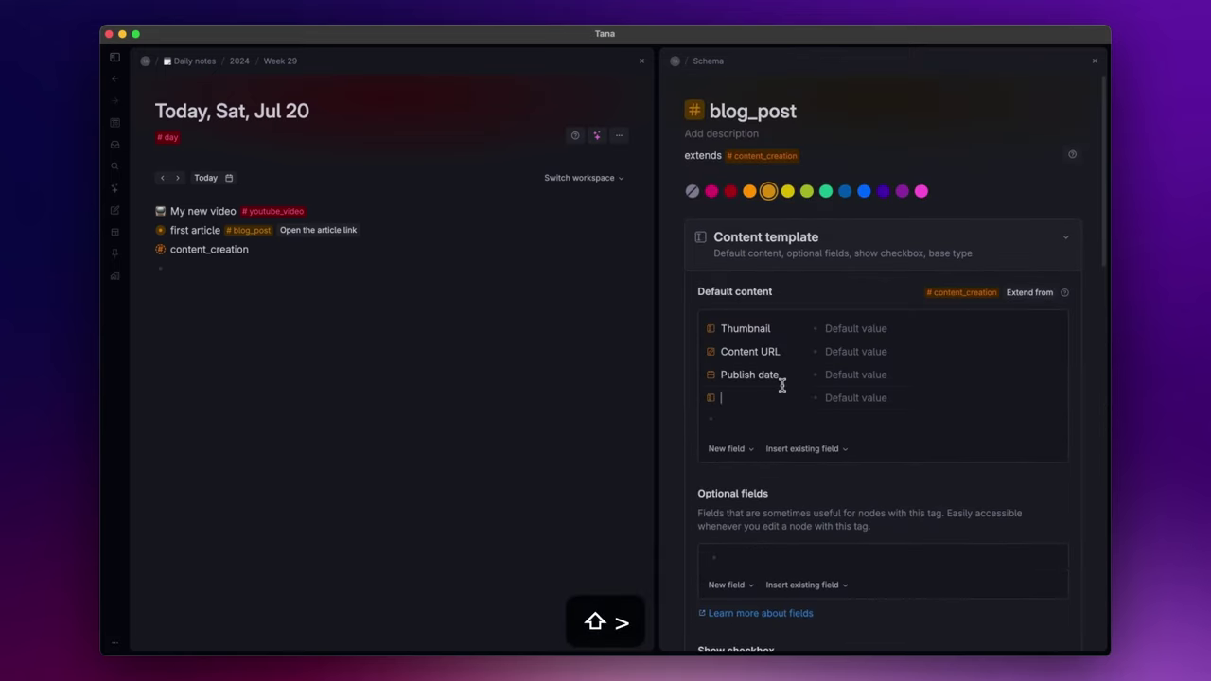
type("Title")
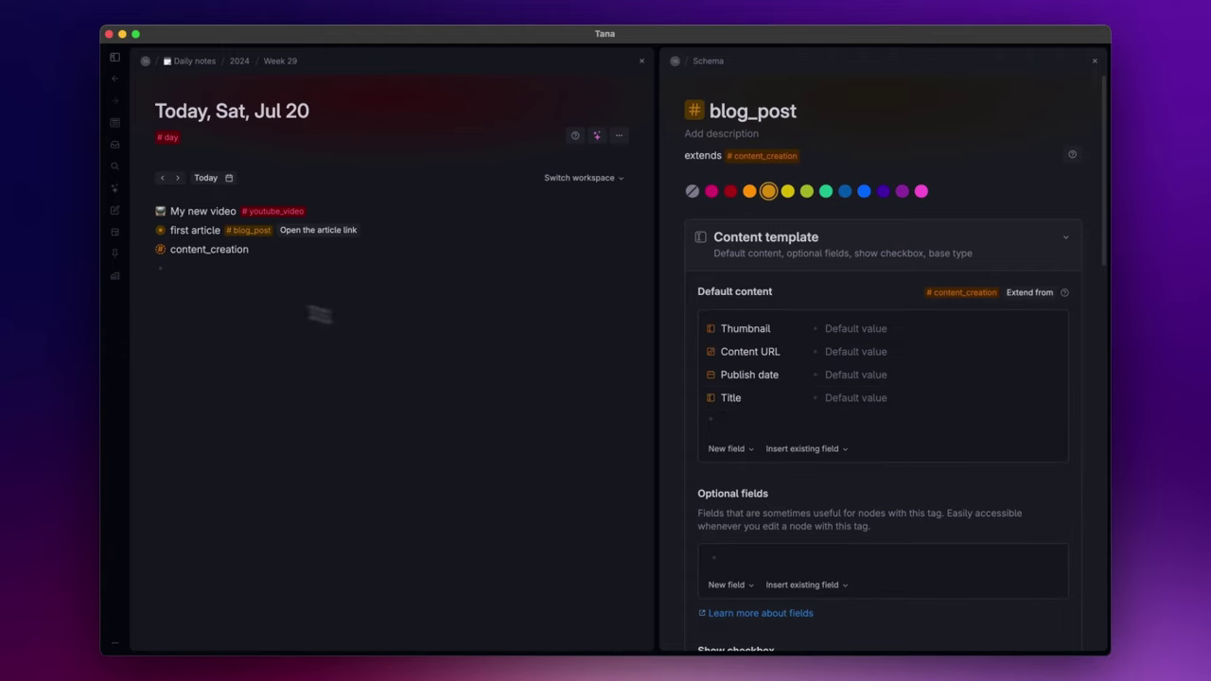
left_click(188, 230)
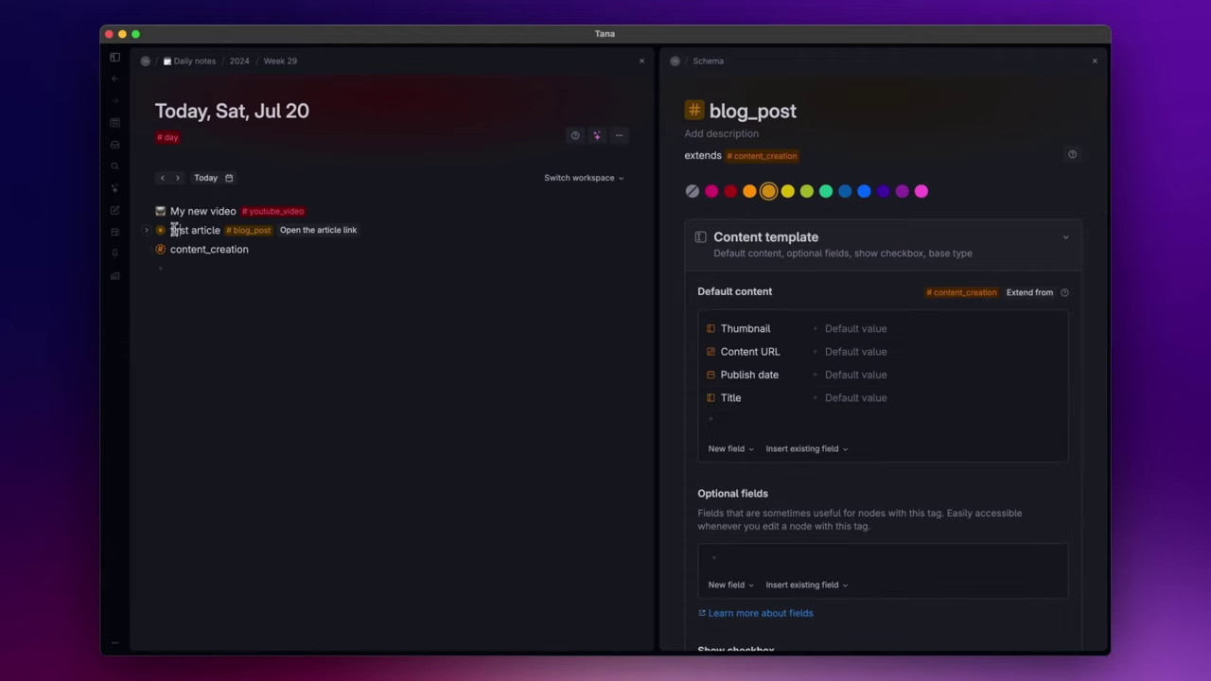
Cut 'first article' from the node name and paste it as the Title default value
left_click_drag(170, 230, 222, 230)
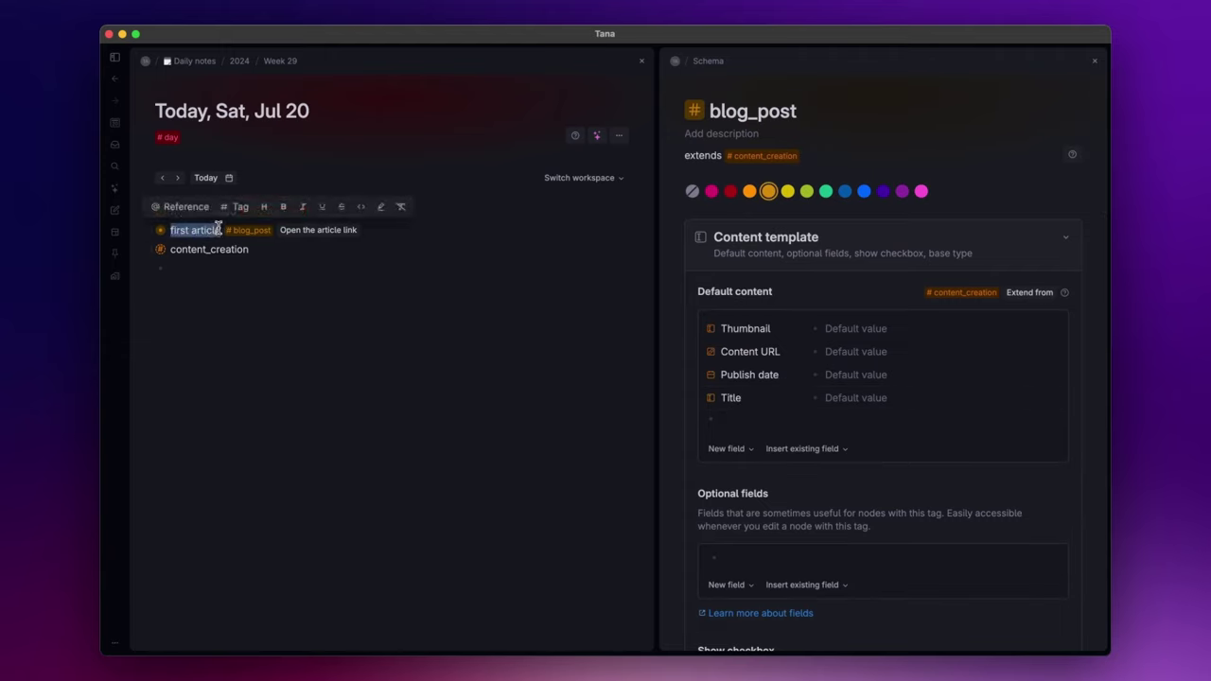
key("super+x")
left_click(846, 397)
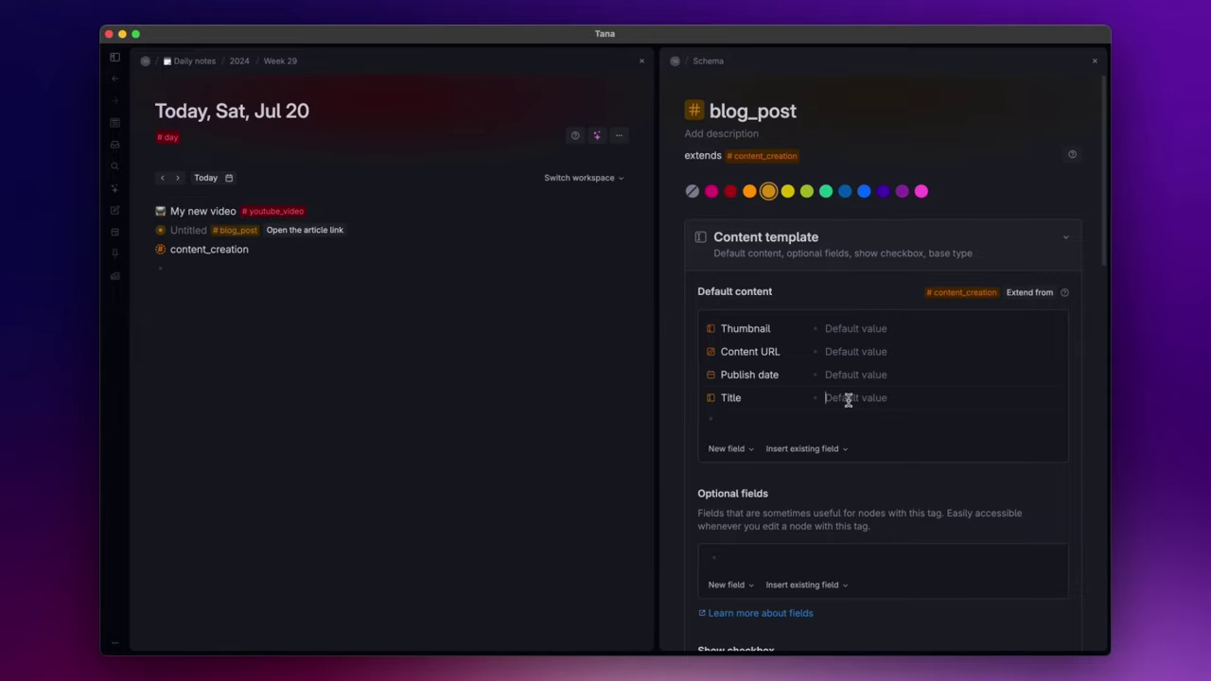
key("super+v")
left_click(844, 420)
scroll(844, 420, "down", 5)
scroll(801, 352, "down", 10)
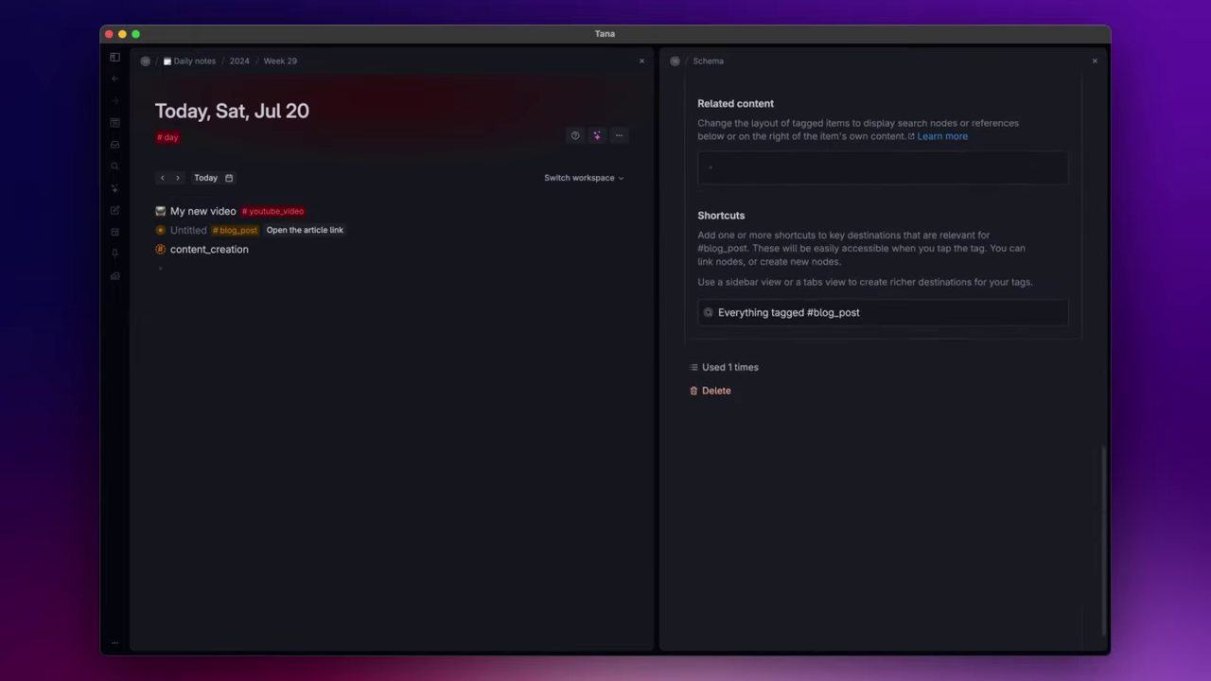
scroll(800, 352, "up", 6)
Set the title expression to ${Title} and change the Title default to 'another article'
left_click(761, 301)
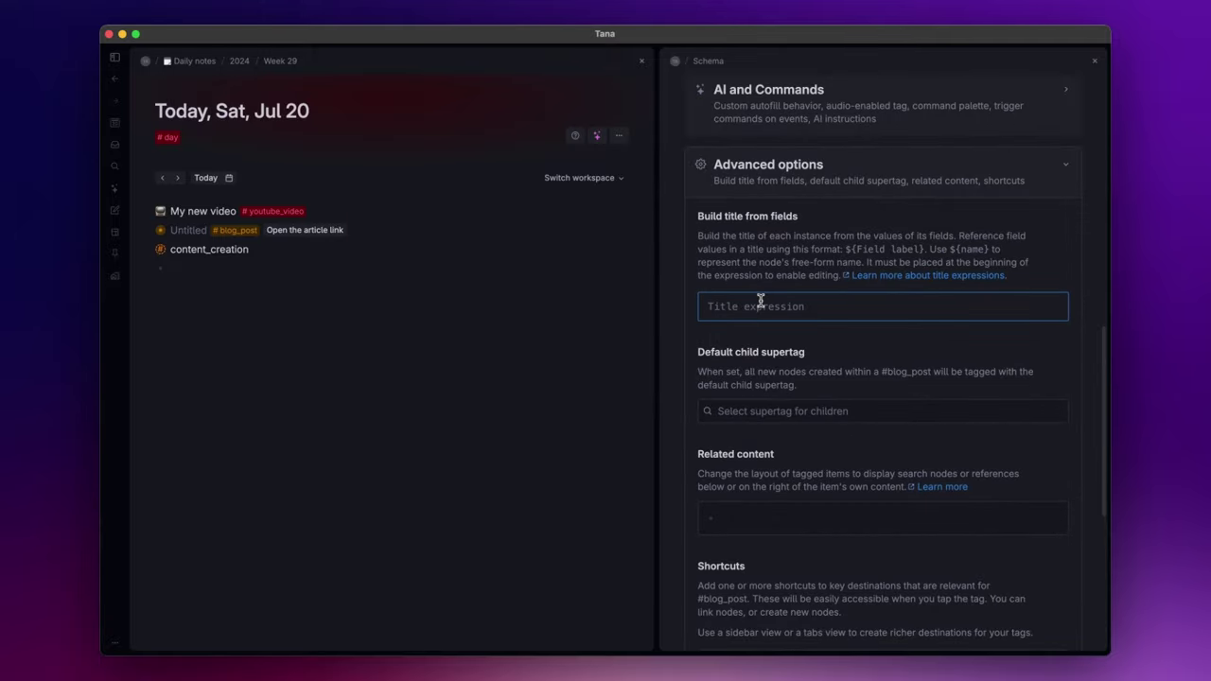
type("${}")
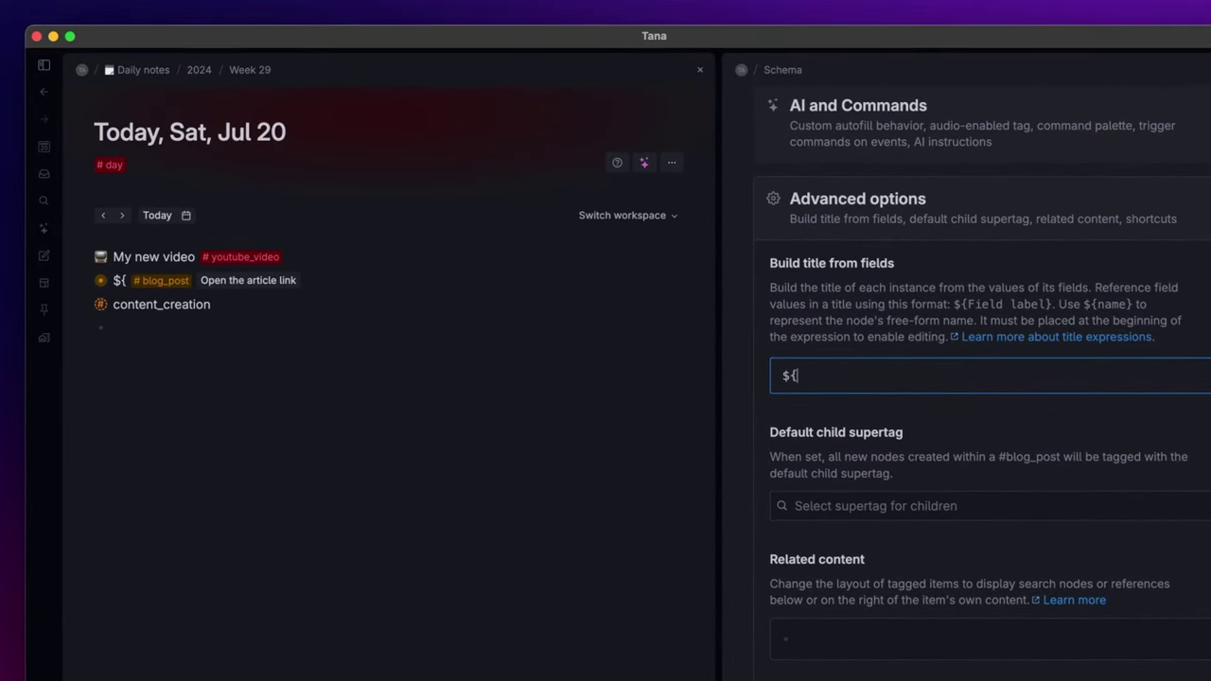
type("Title")
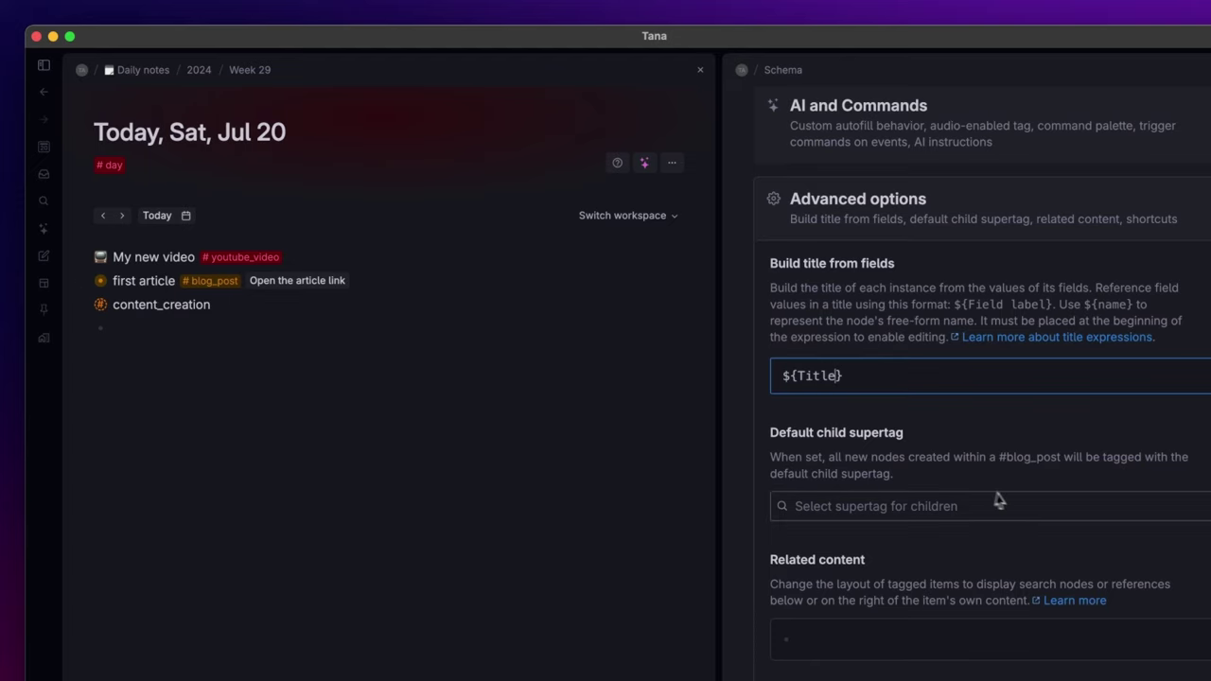
scroll(1003, 548, "up", 10)
double_click(955, 488)
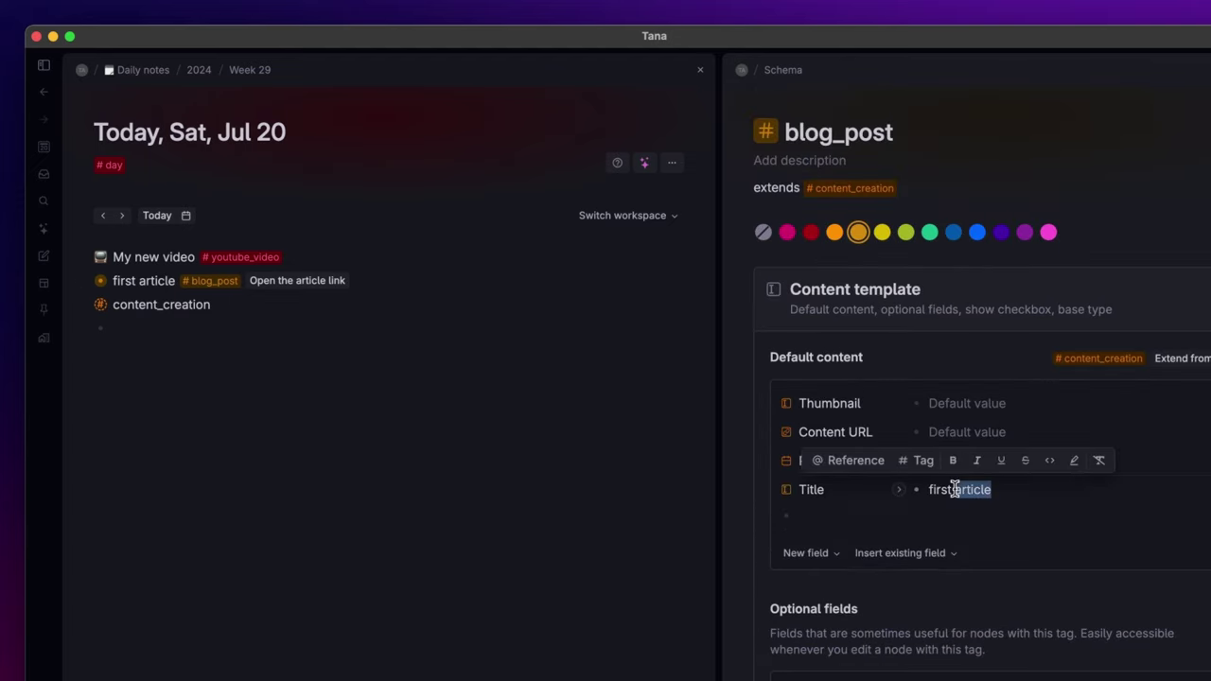
key("BackSpace")
key("BackSpace")
key("BackSpace")
key("BackSpace")
key("BackSpace")
key("BackSpace")
key("BackSpace")
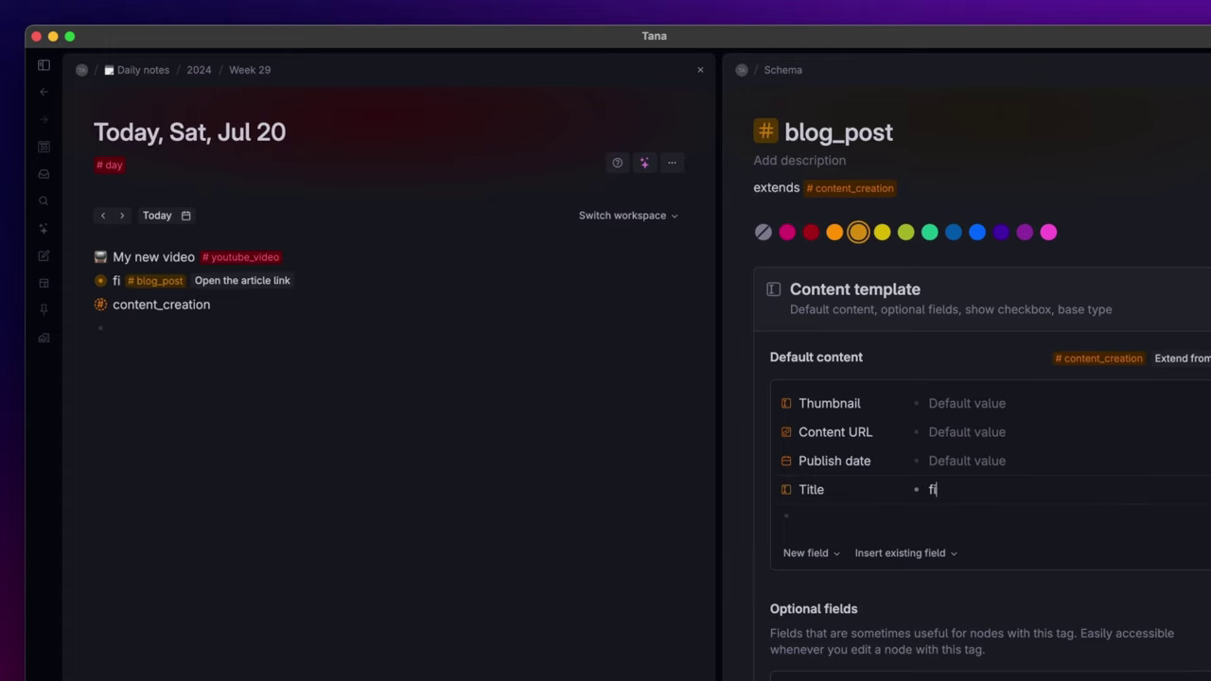
type("another article")
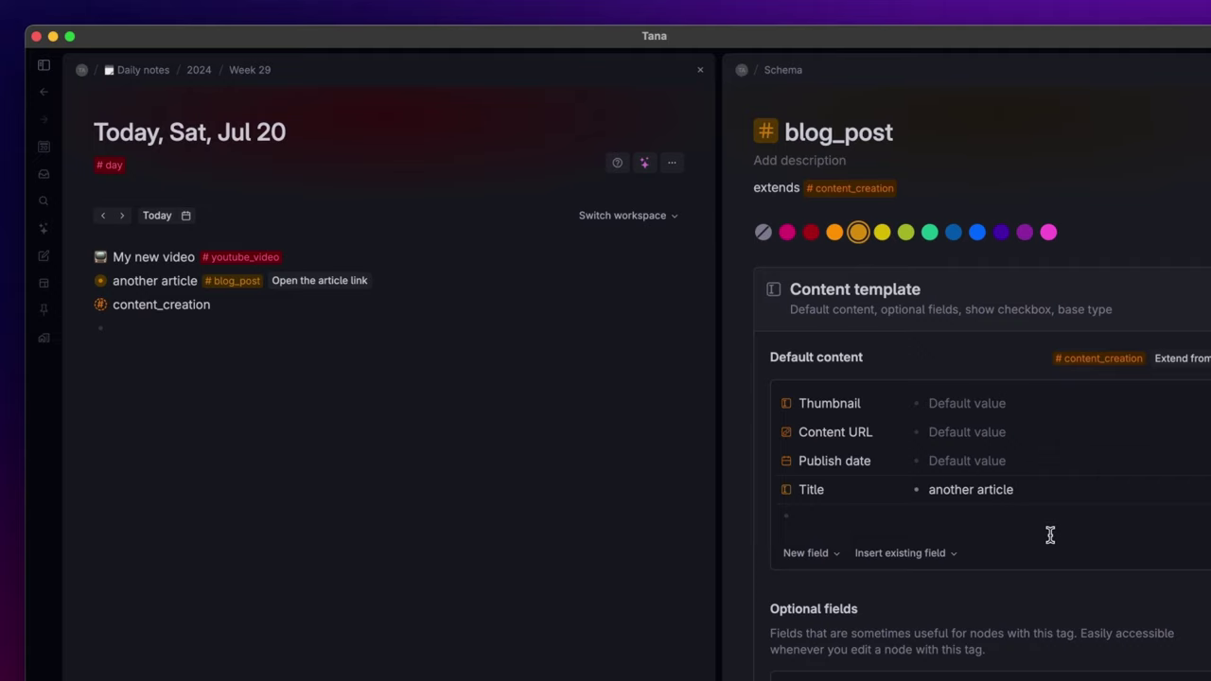
Change the title expression to ${name} ${Title} and name the post 'This is my title'
scroll(1051, 536, "down", 15)
scroll(1050, 536, "up", 6)
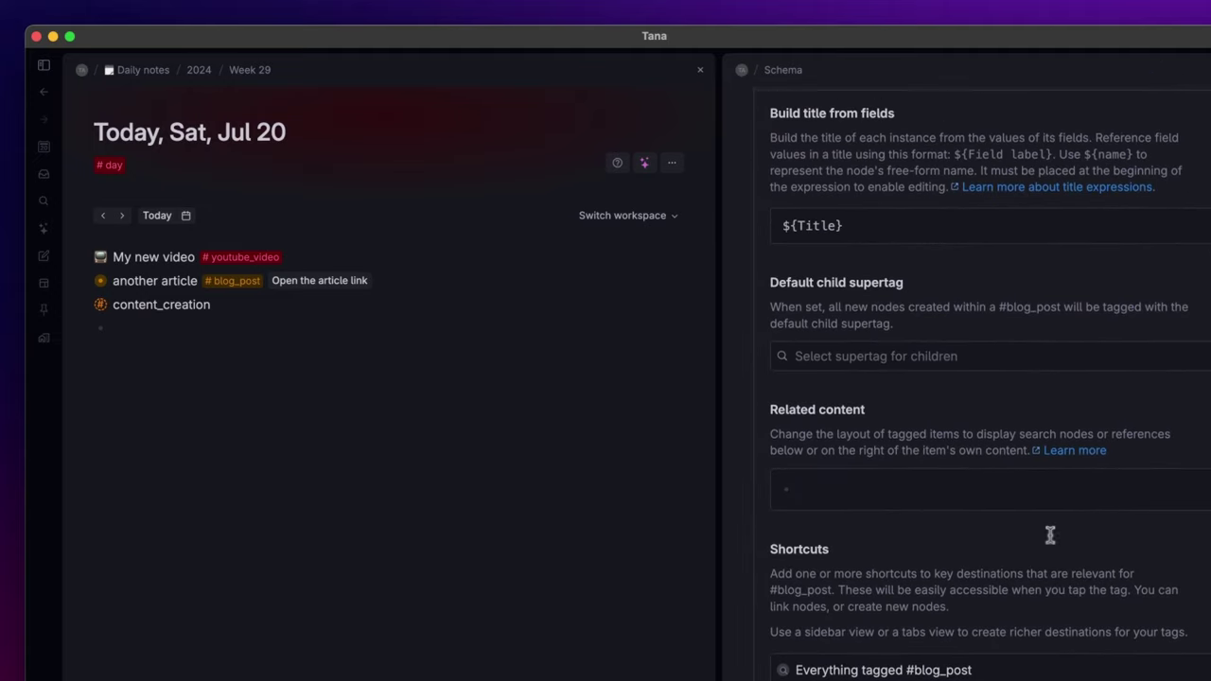
left_click(785, 232)
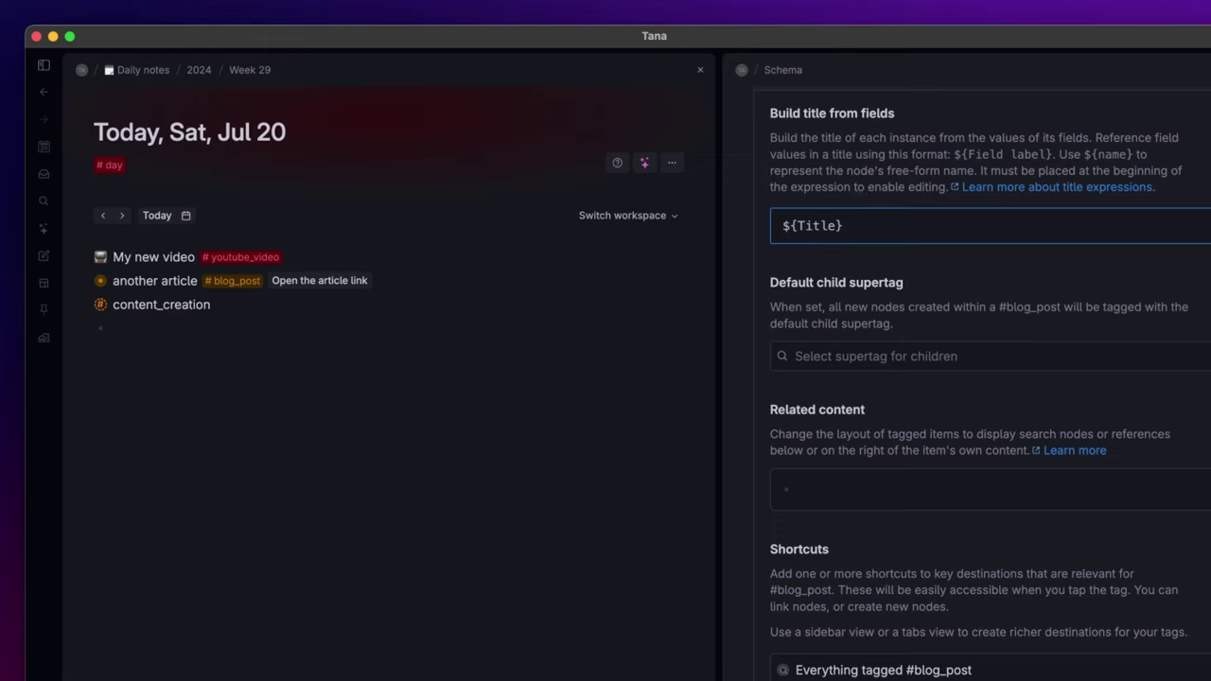
type("${}")
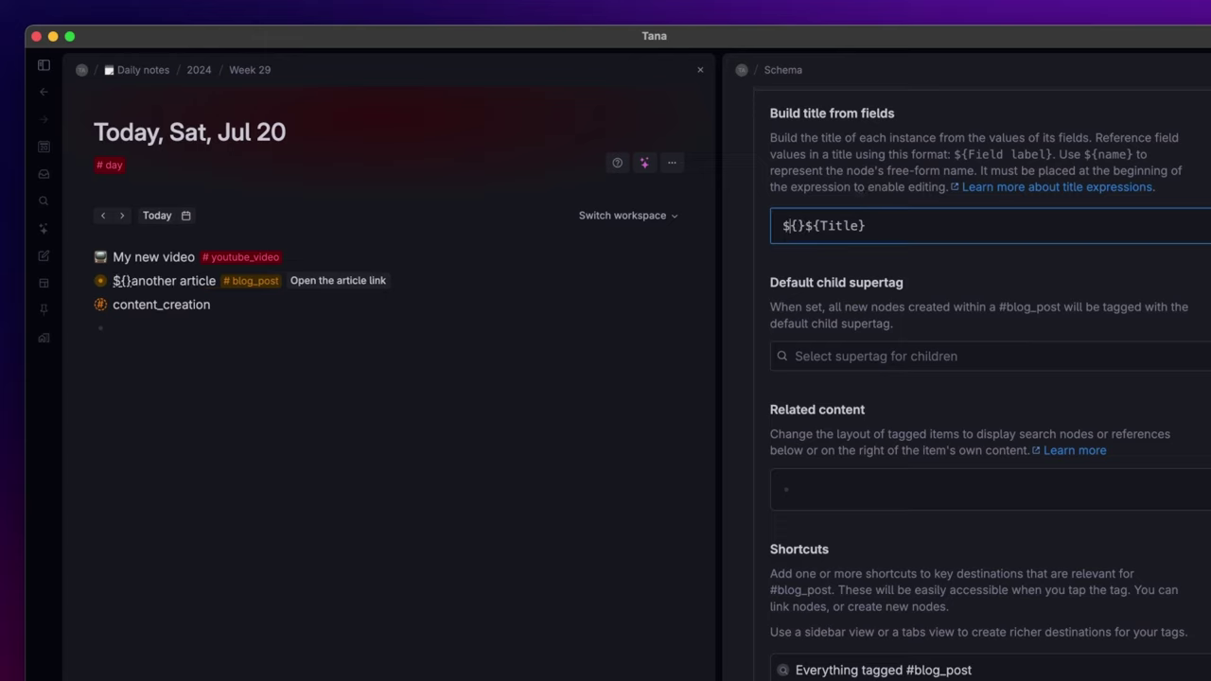
type("name")
key("Right")
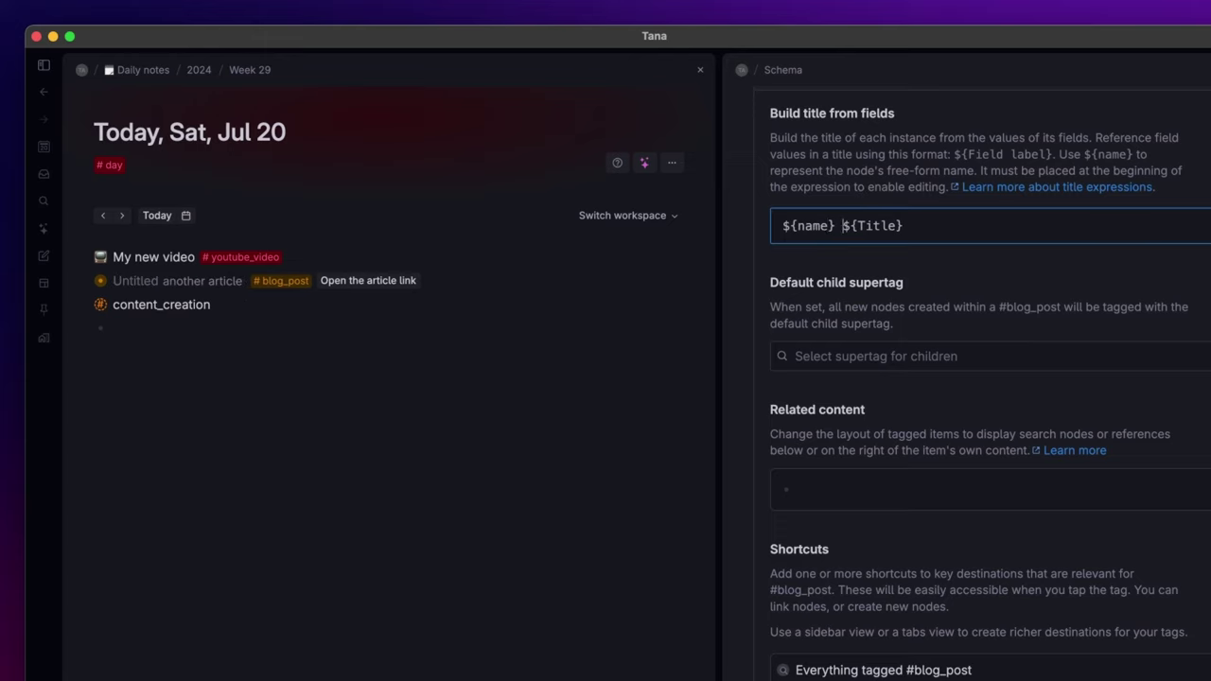
left_click(169, 281)
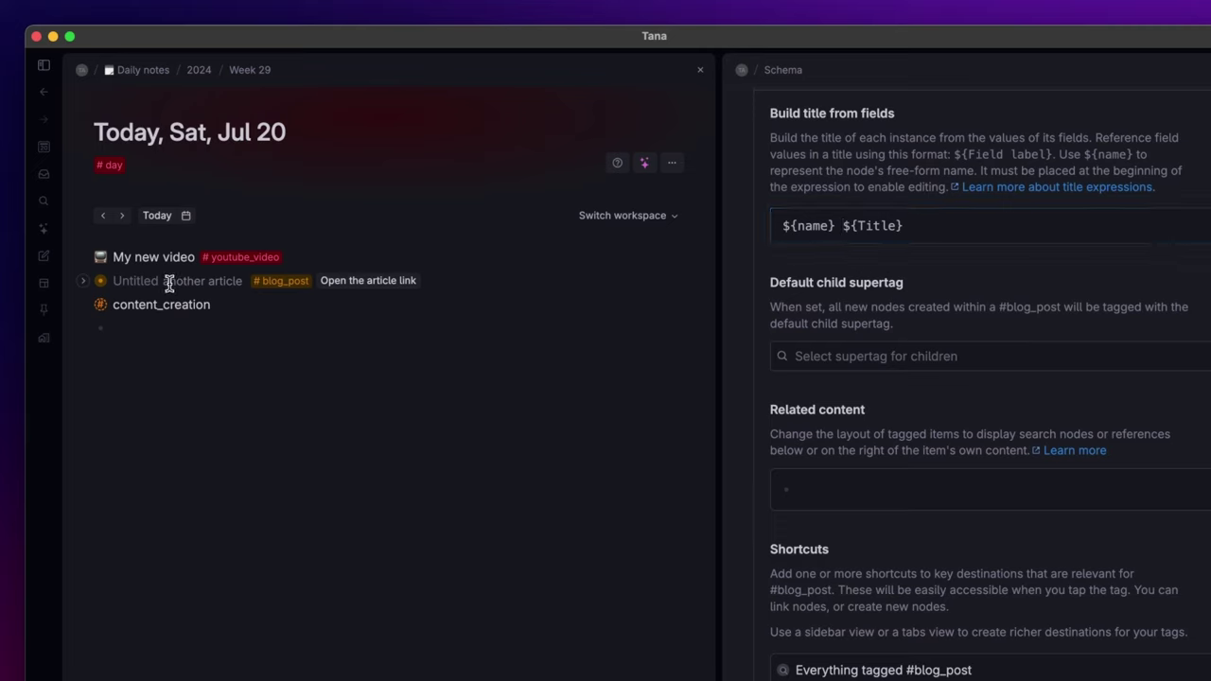
type("This is my tit")
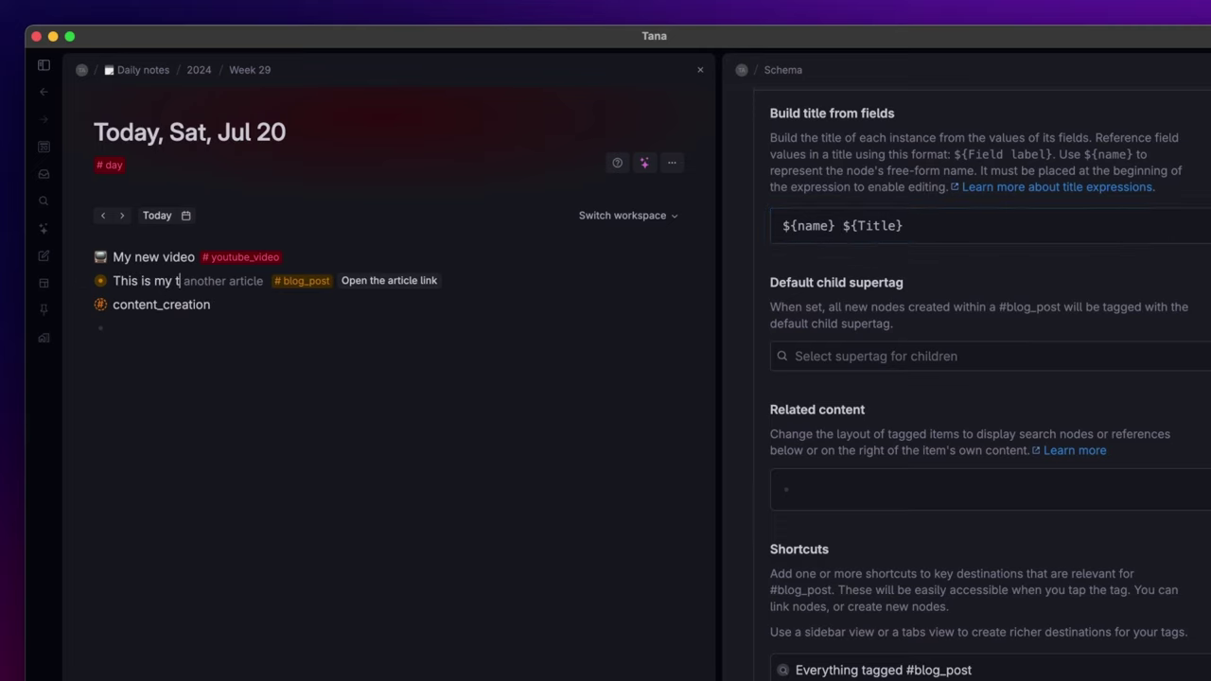
type("le of")
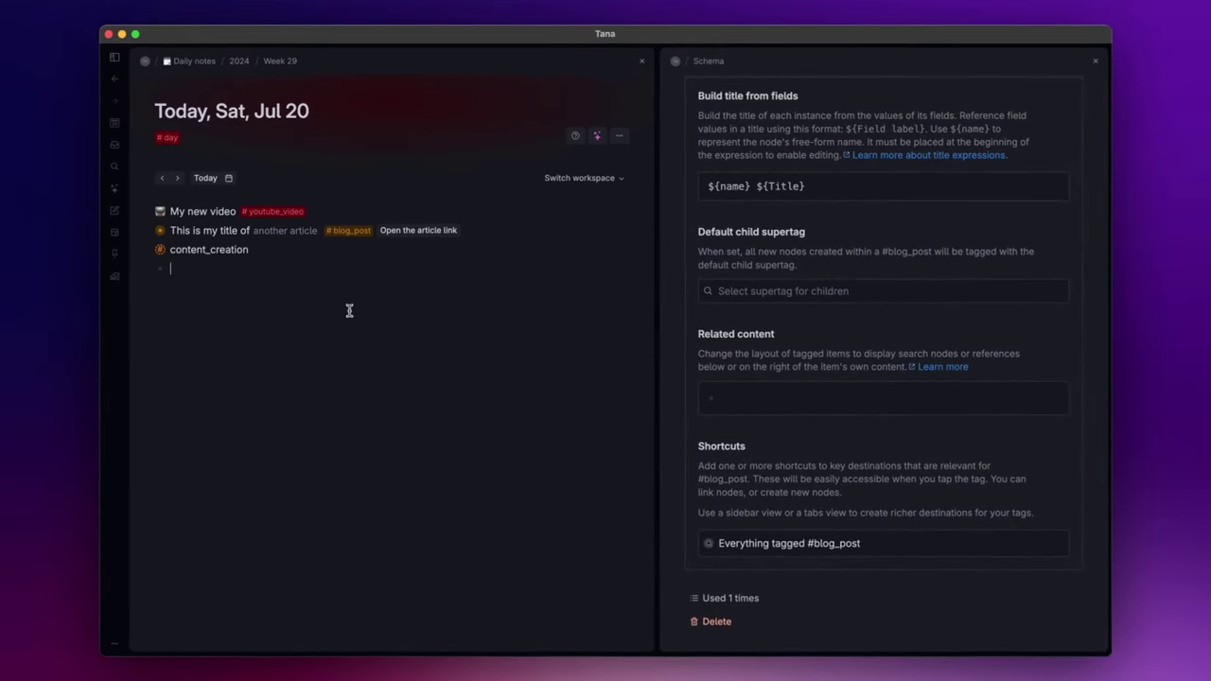
Create an 'idea' node, convert it to a supertag, and make #idea the default child supertag
left_click(349, 310)
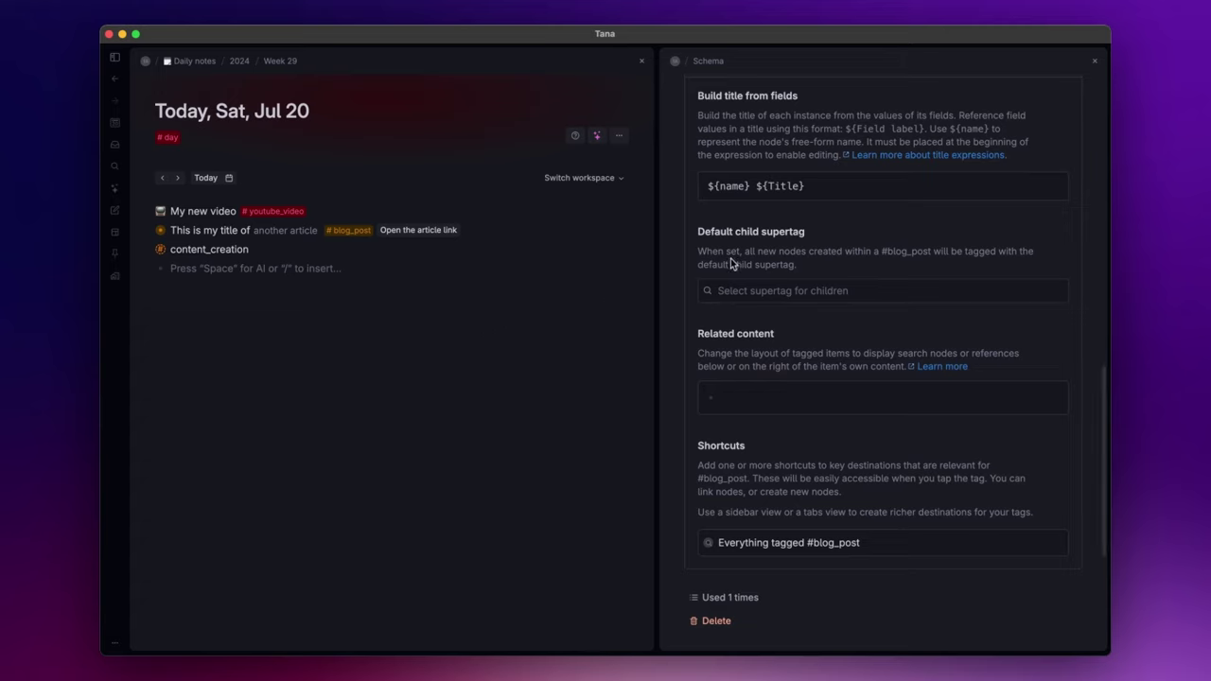
left_click(519, 328)
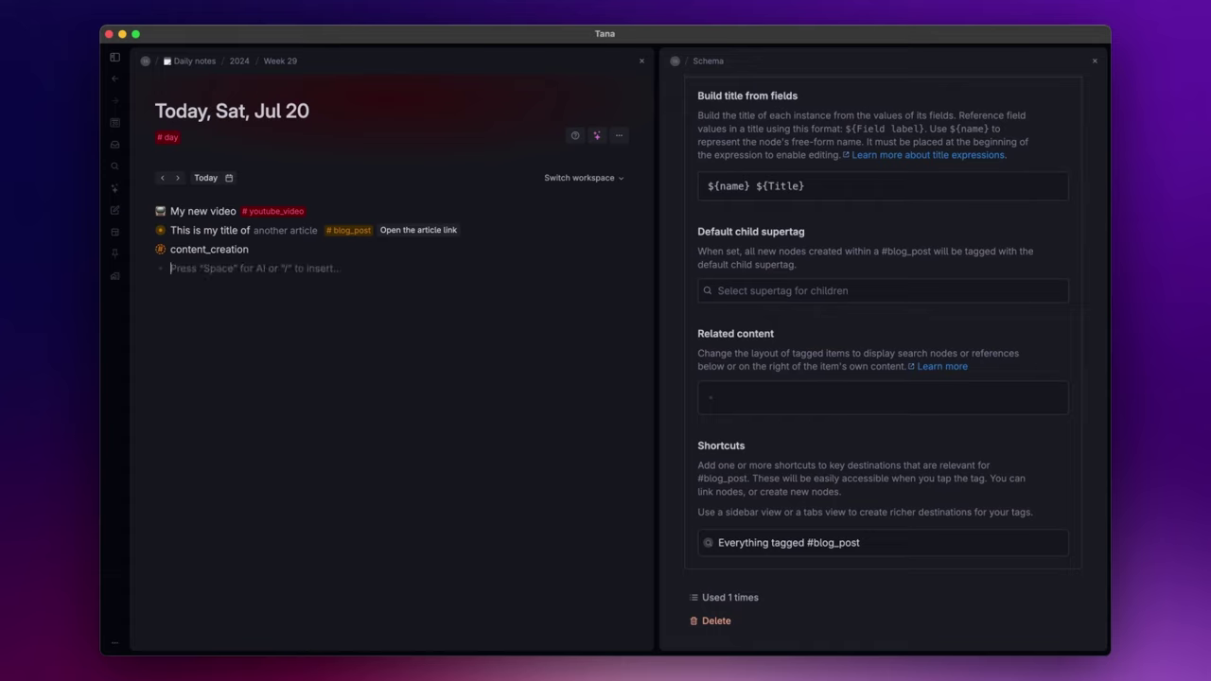
type("ide")
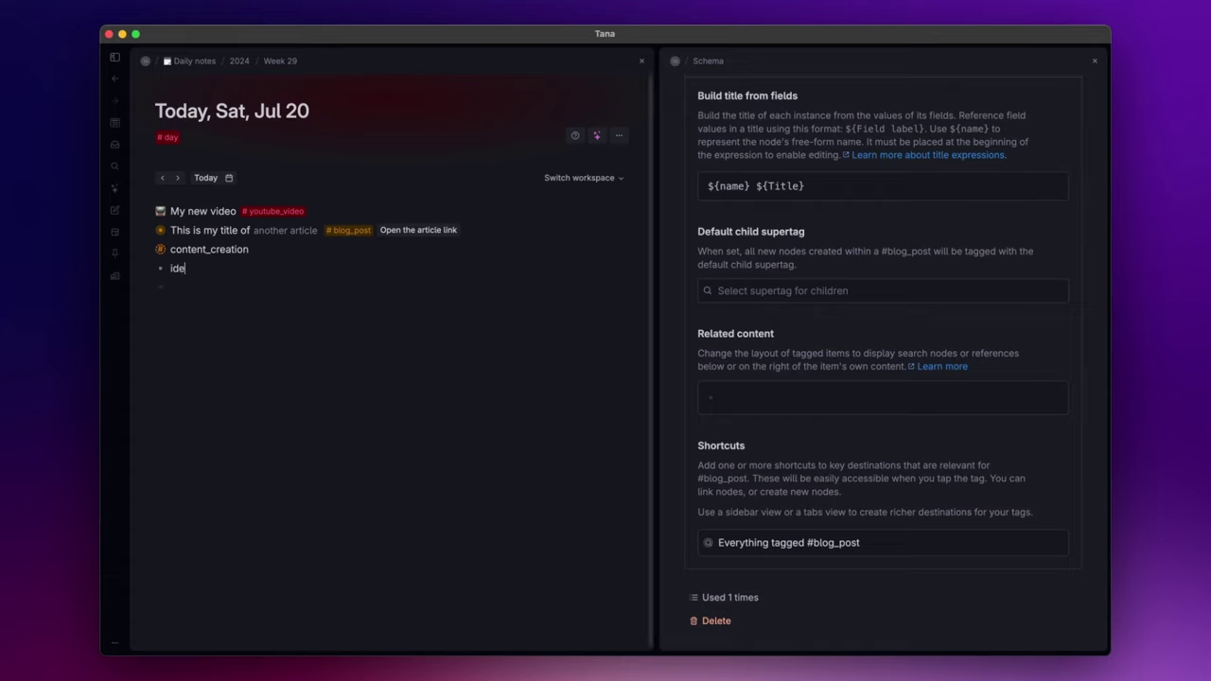
type("a")
key("cmd+k")
type("super")
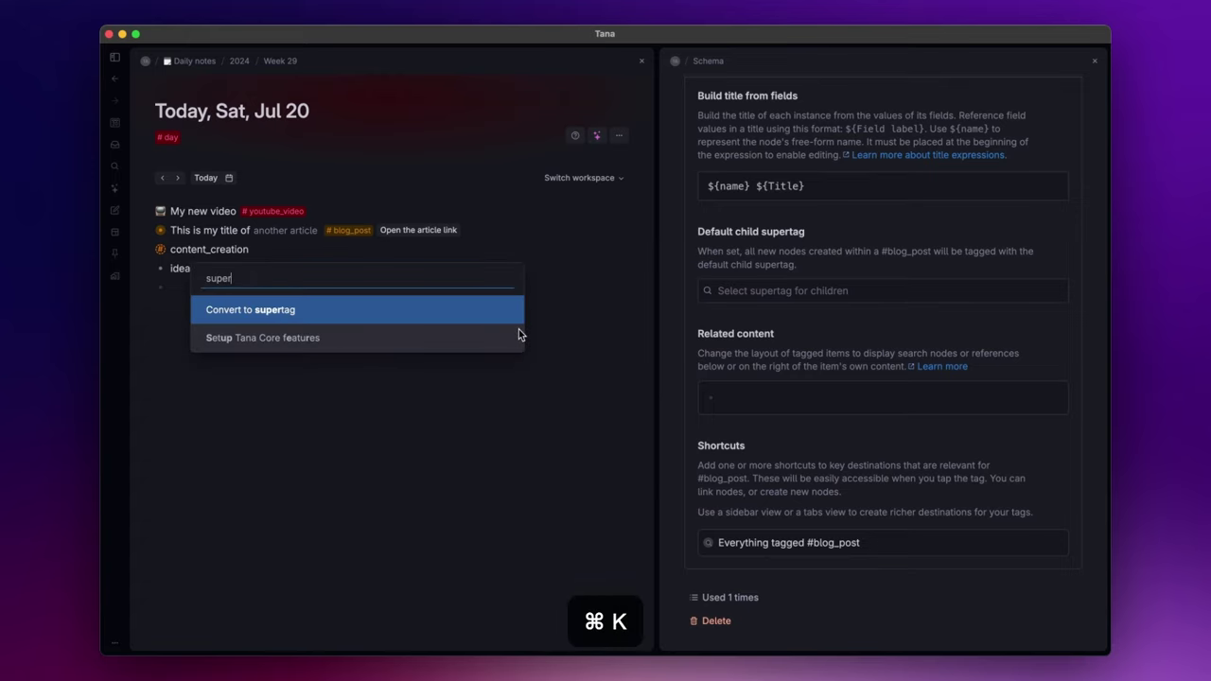
key("Return")
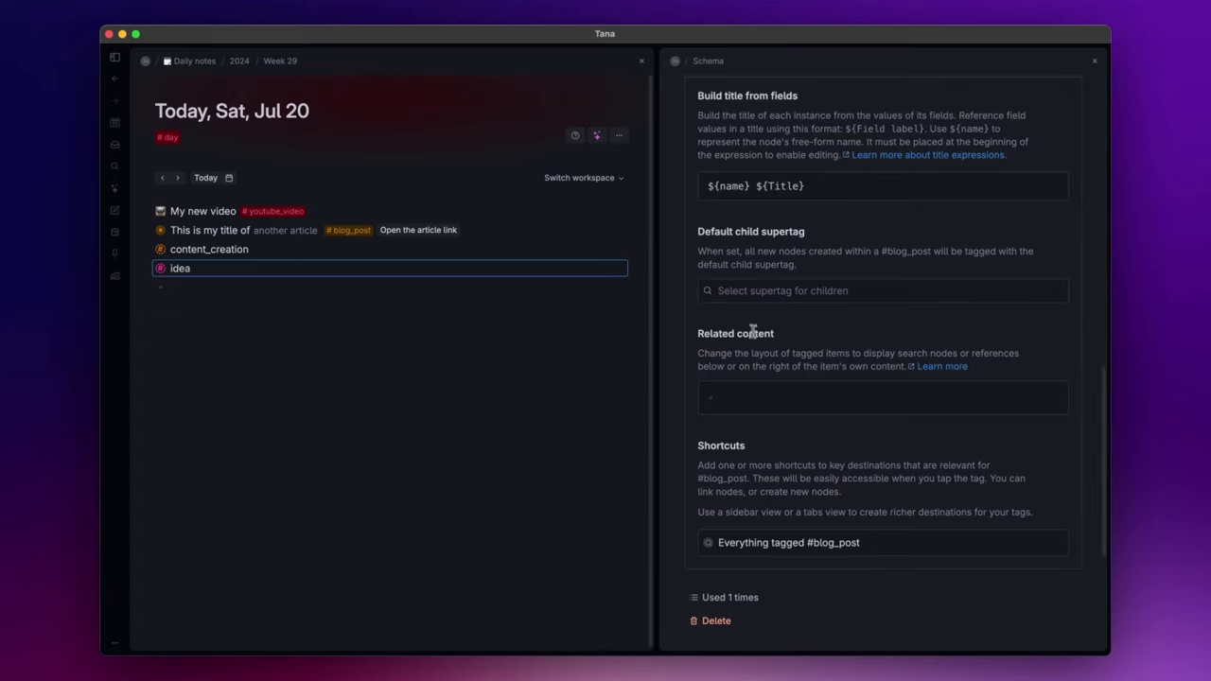
left_click(764, 291)
type("idea")
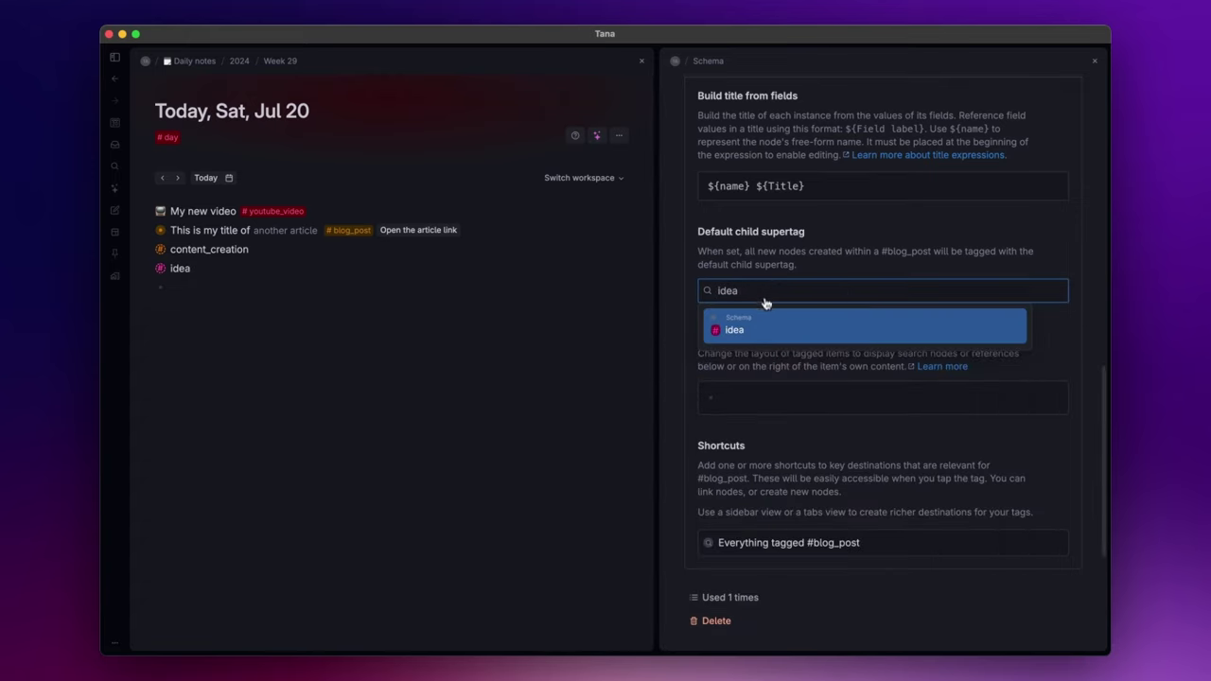
left_click(765, 327)
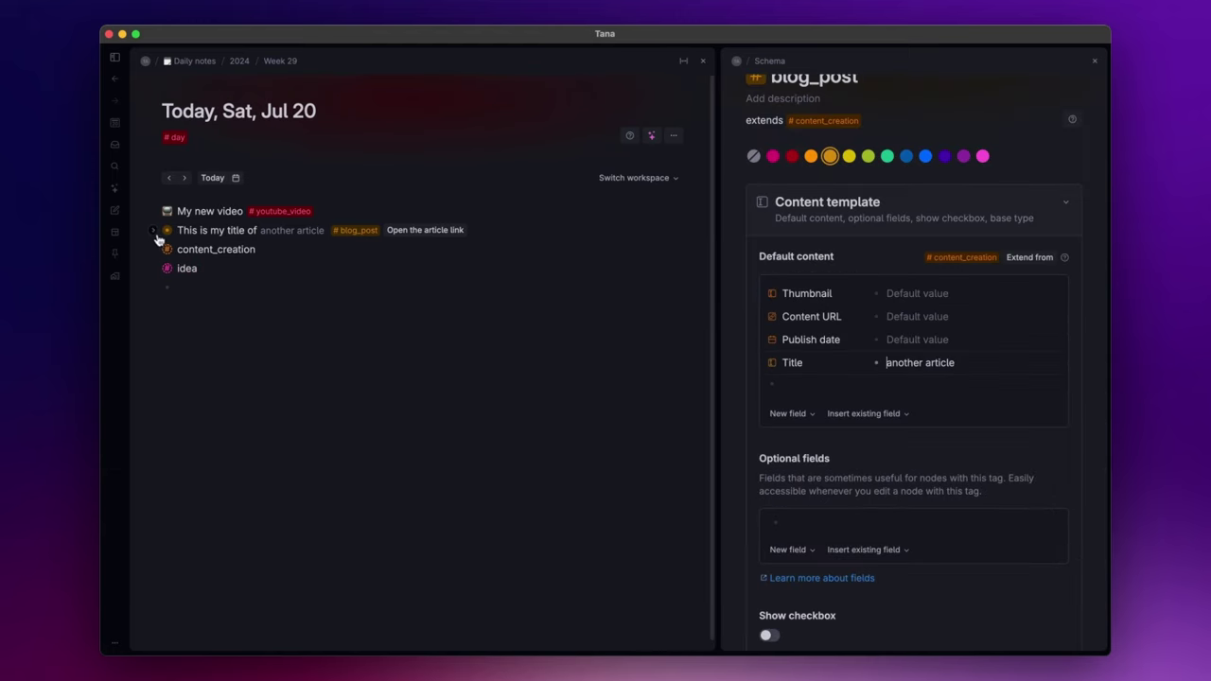
Add 'idea 1' and 'idea 2' as children of the blog post
left_click(154, 232)
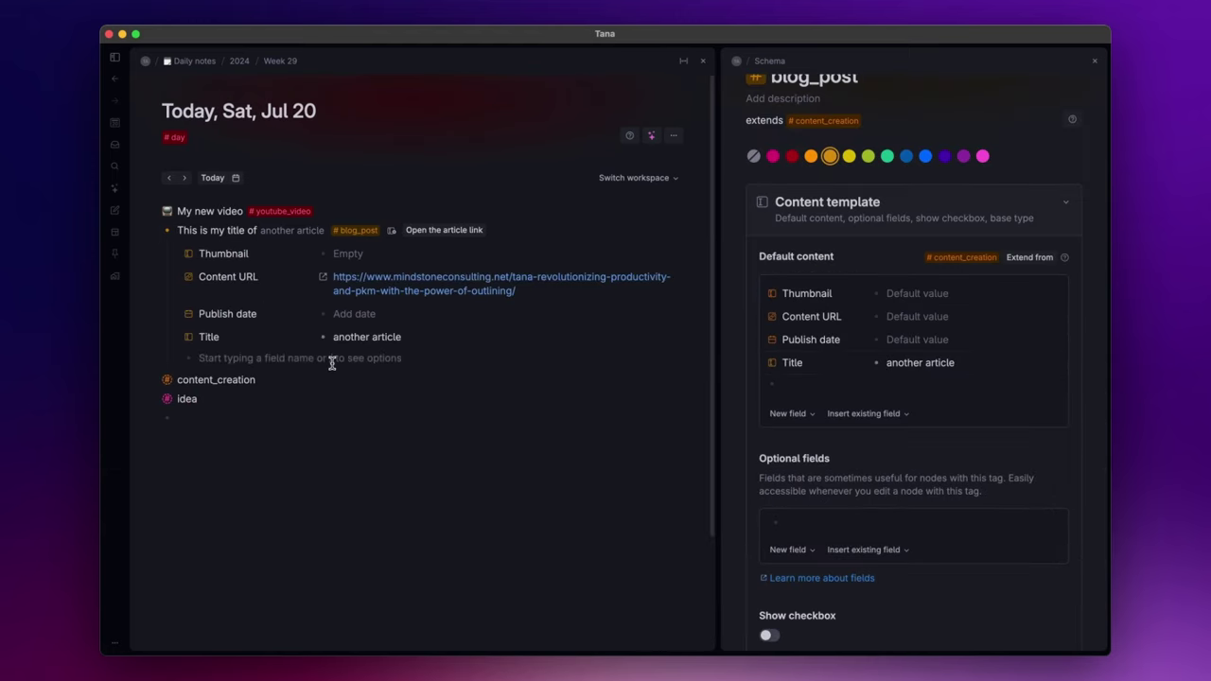
type("idea 1")
key("Return")
type("idea 2")
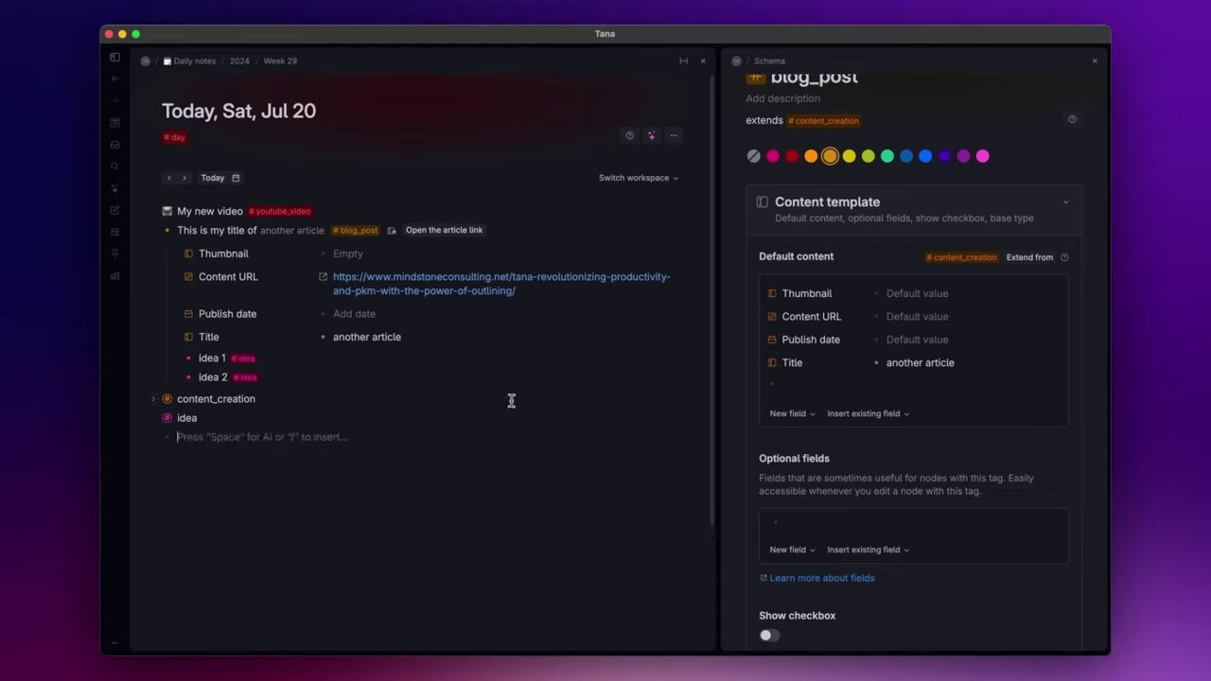
scroll(856, 492, "down", 15)
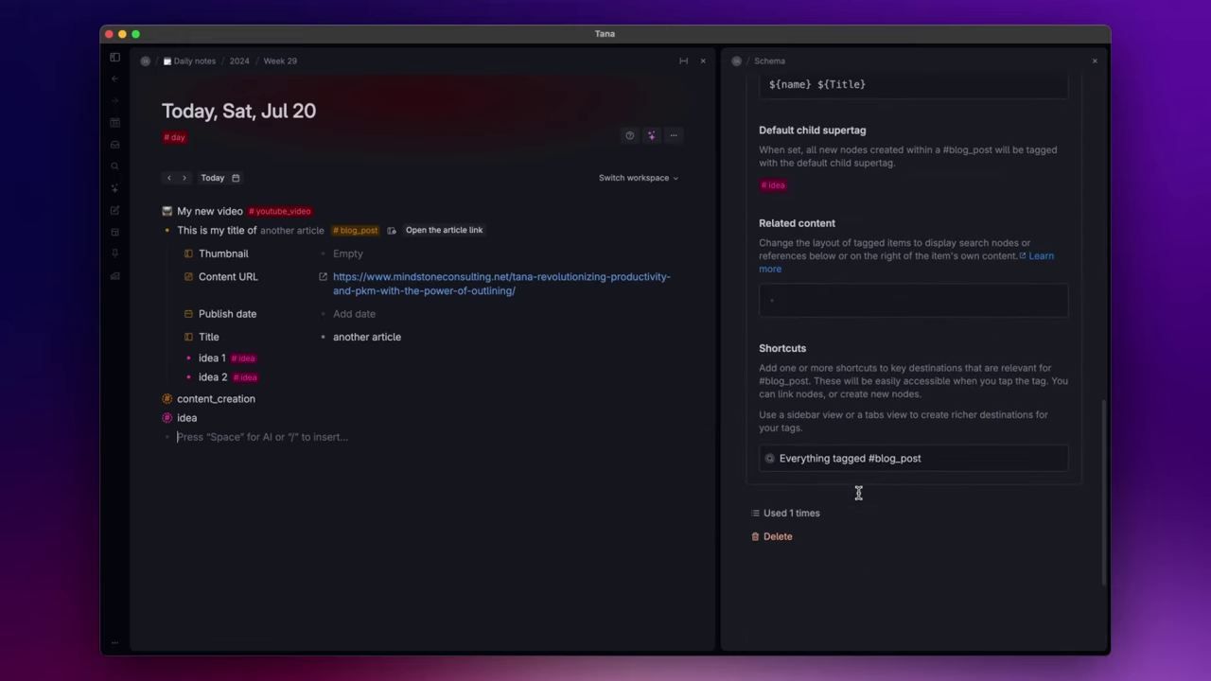
Clear #idea as the default child supertag and delete the 'idea 1' and 'idea 2' nodes
left_click(768, 187)
key("Tab")
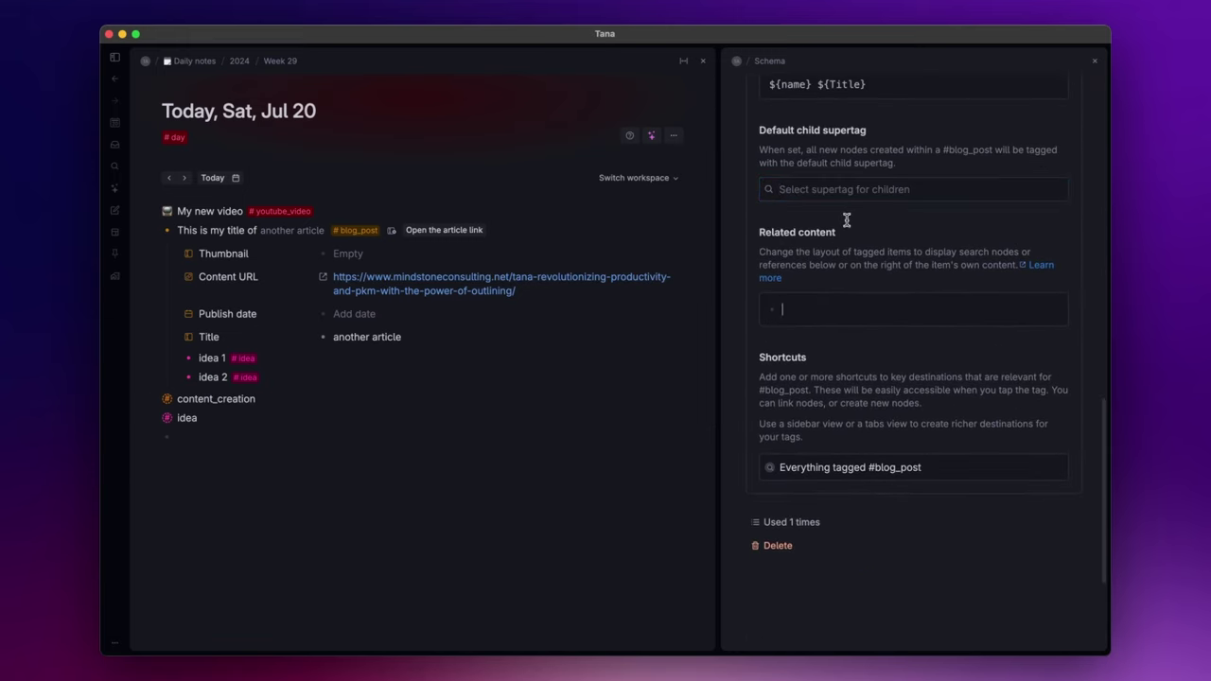
left_click(263, 377)
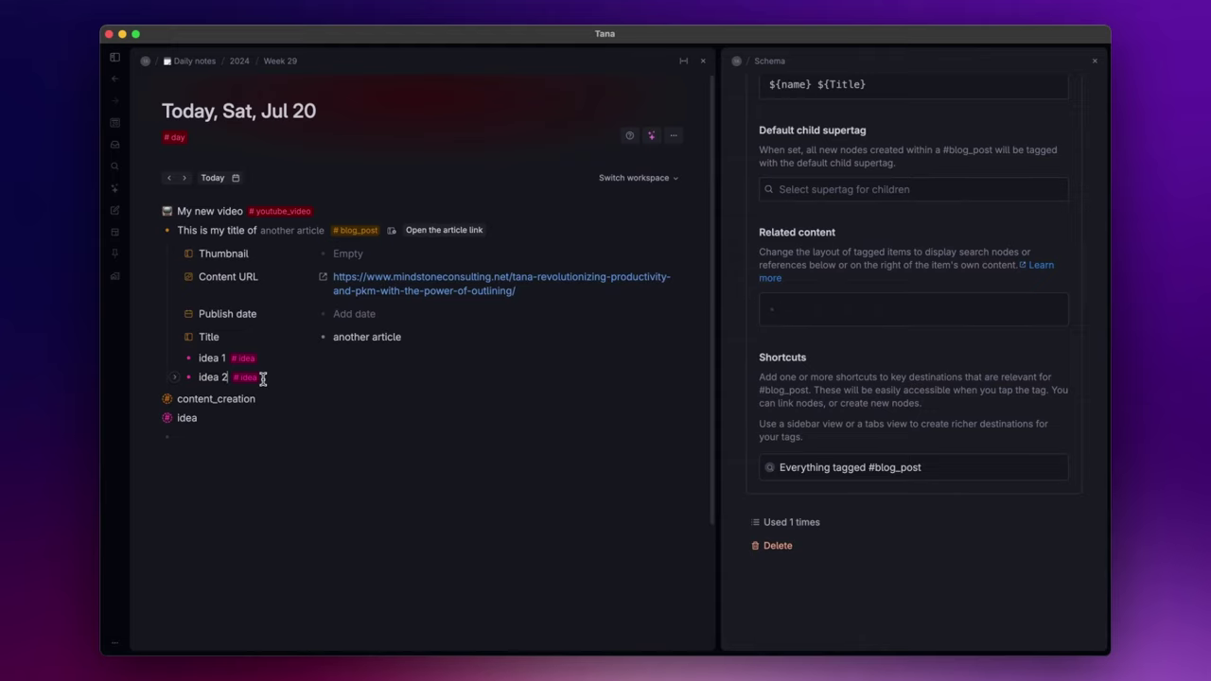
key("super+shift+BackSpace")
scroll(849, 217, "up", 10)
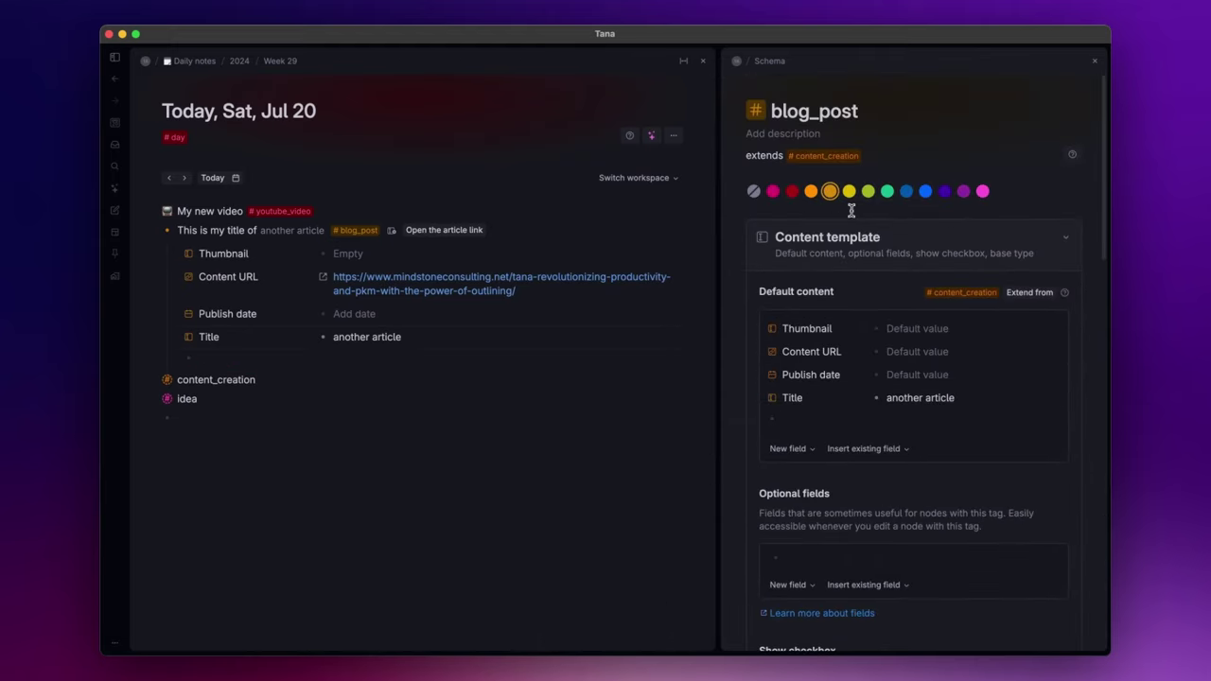
Add an 'Ideas' node to the template and set #idea as its default child tag
left_click(802, 423)
type("Ideas")
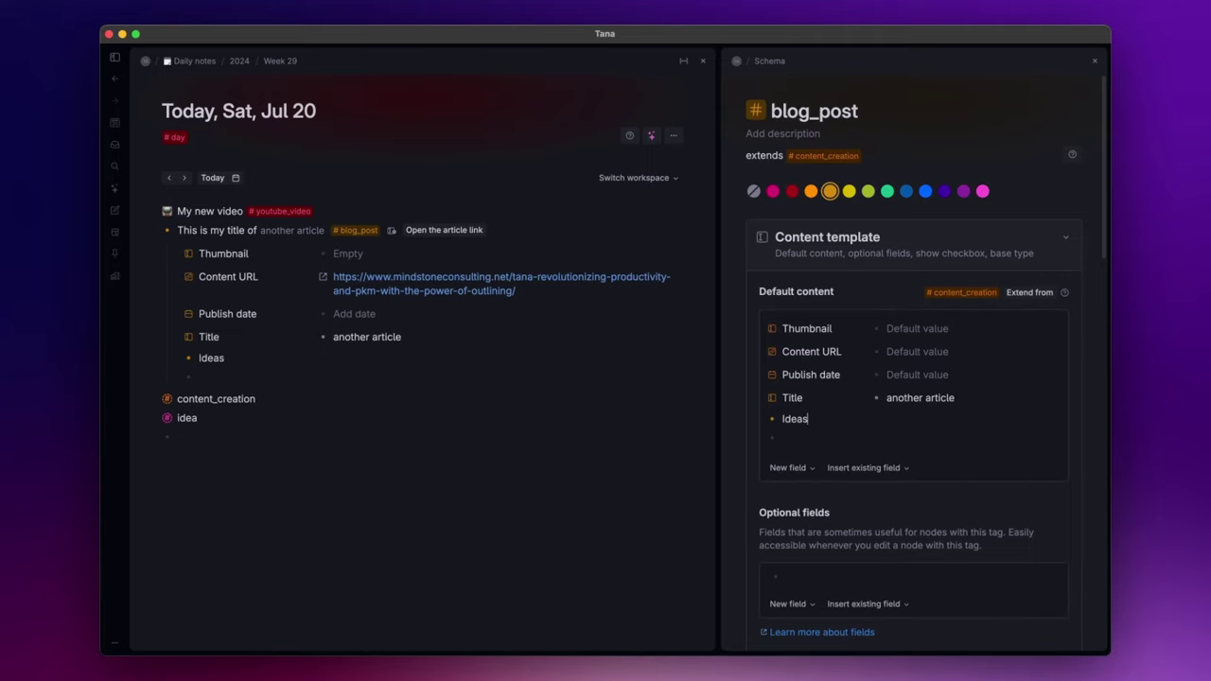
key("super+k")
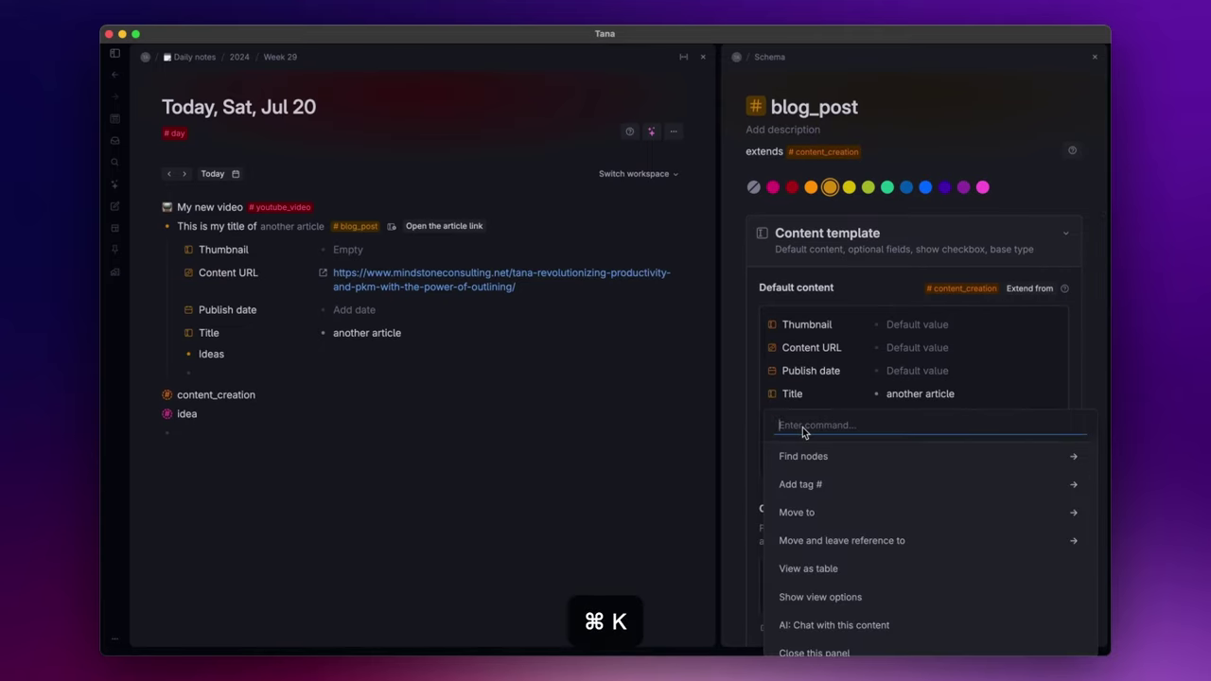
type("set def")
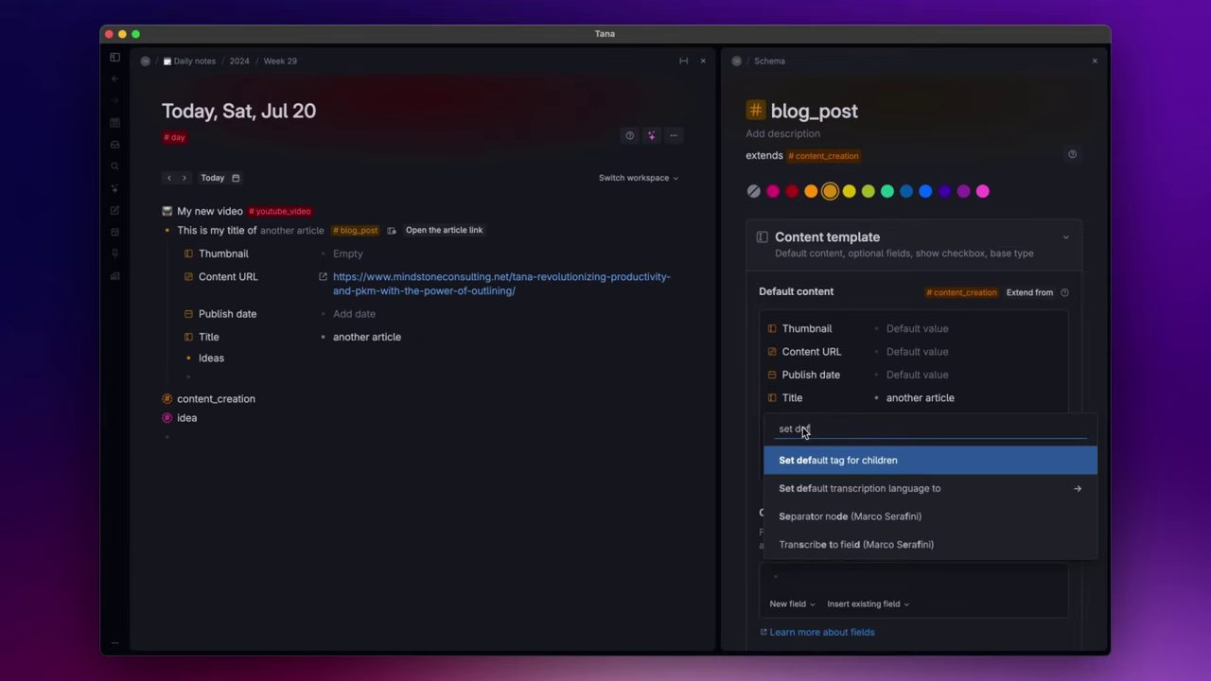
key("Return")
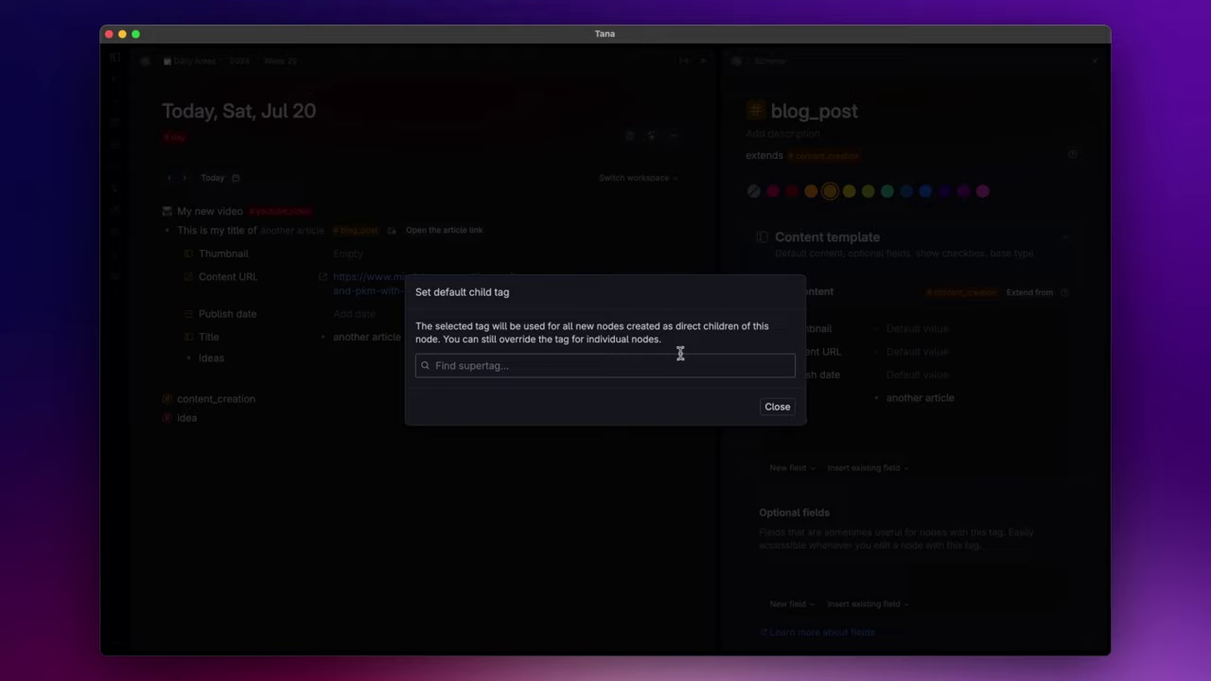
type("ide")
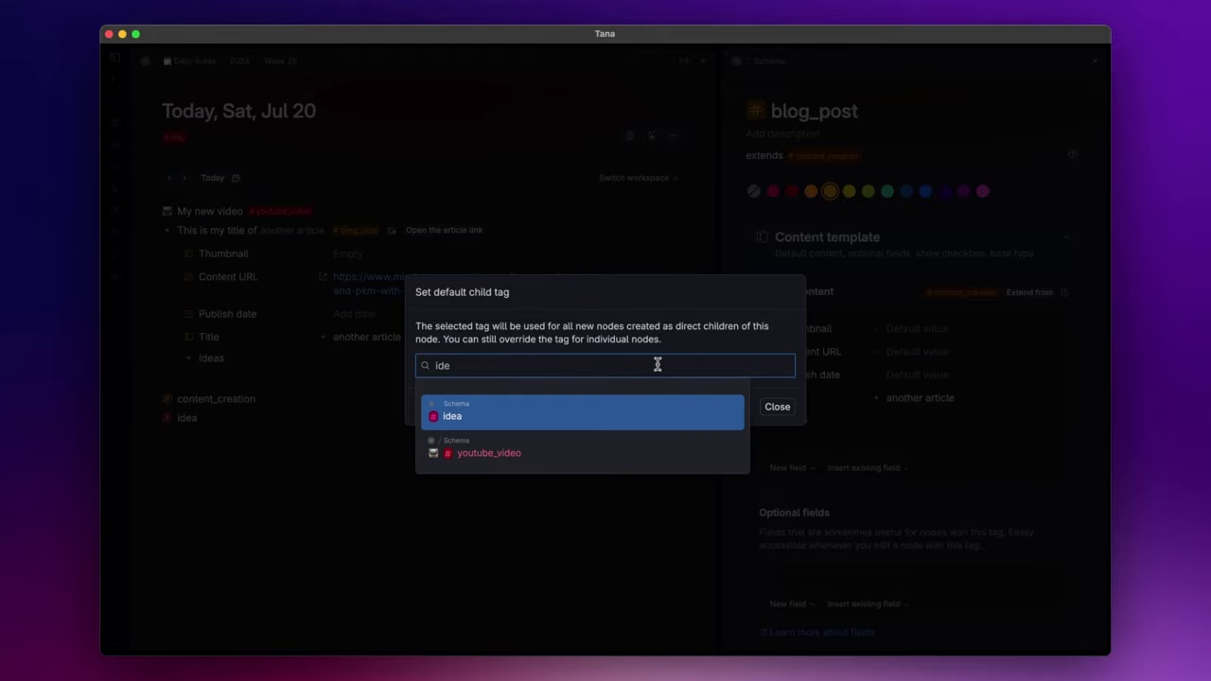
key("Return")
left_click(772, 395)
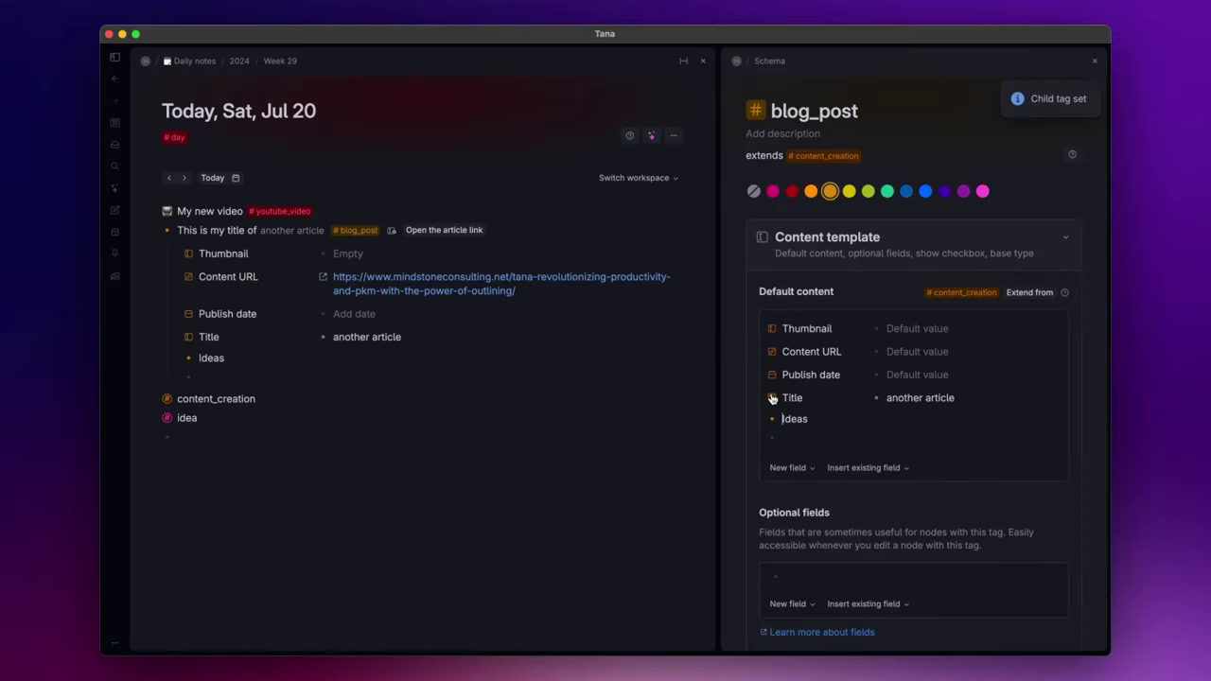
Add 'idea 1' and 'idea 2' under the article's Ideas node
left_click(175, 359)
left_click(251, 379)
type("idea")
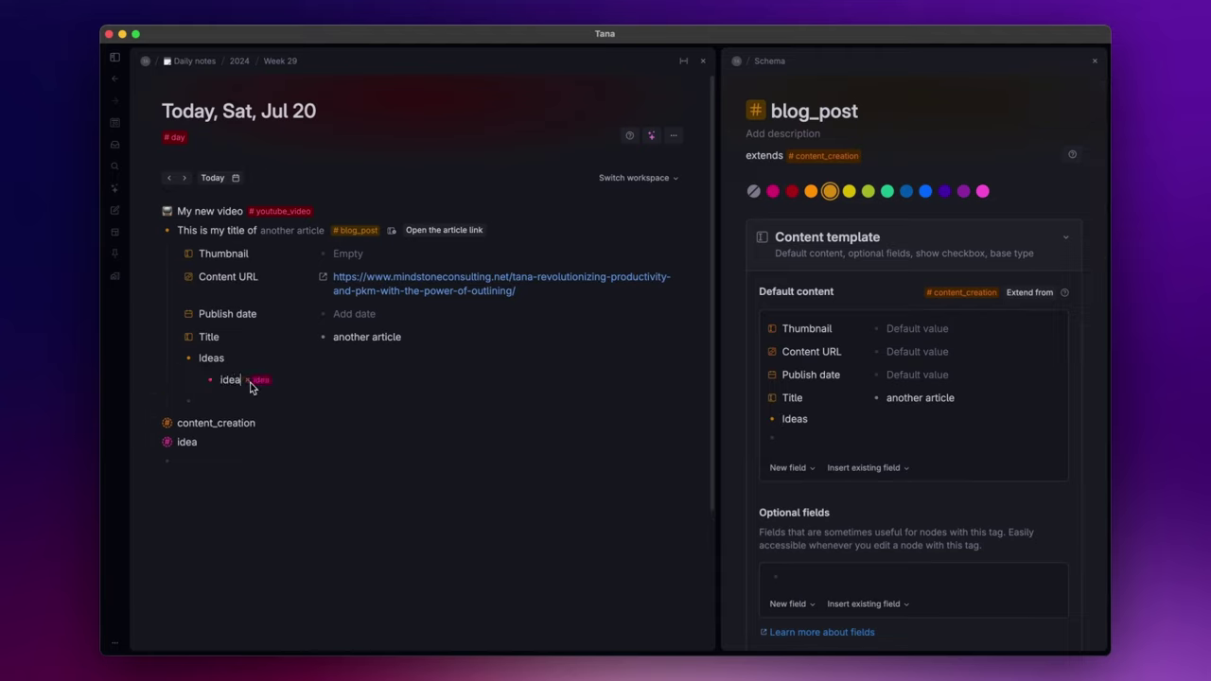
type(" 1")
key("Return")
type("idea 2")
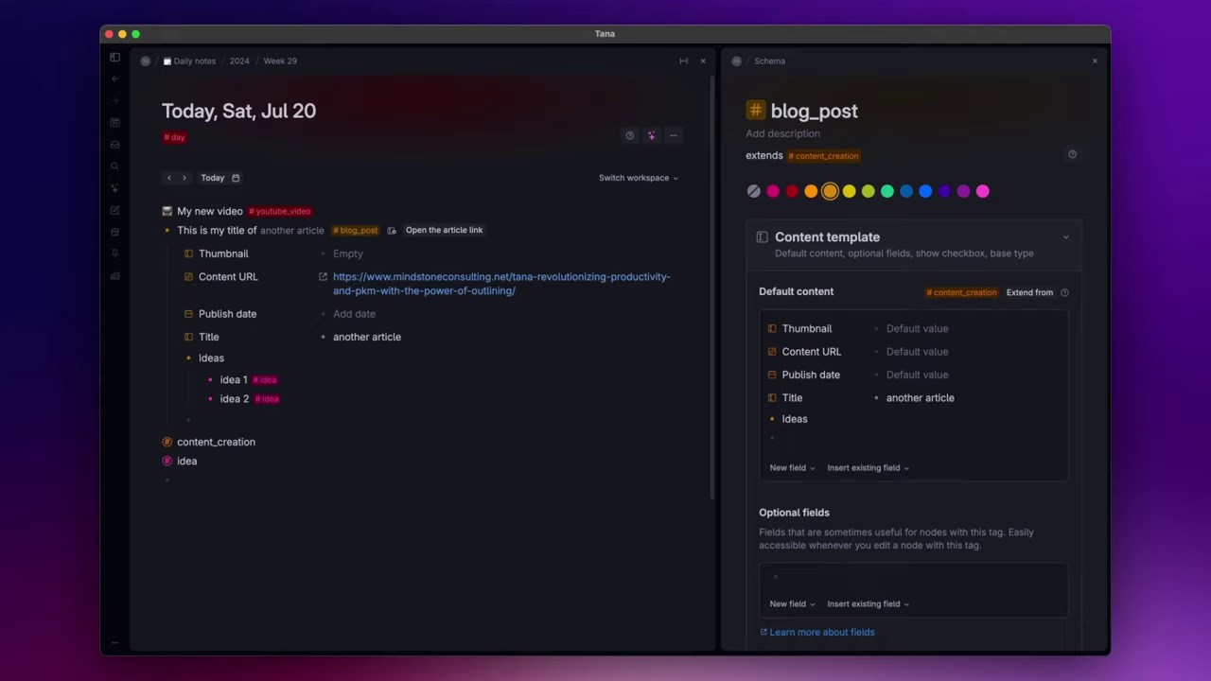
left_click(276, 501)
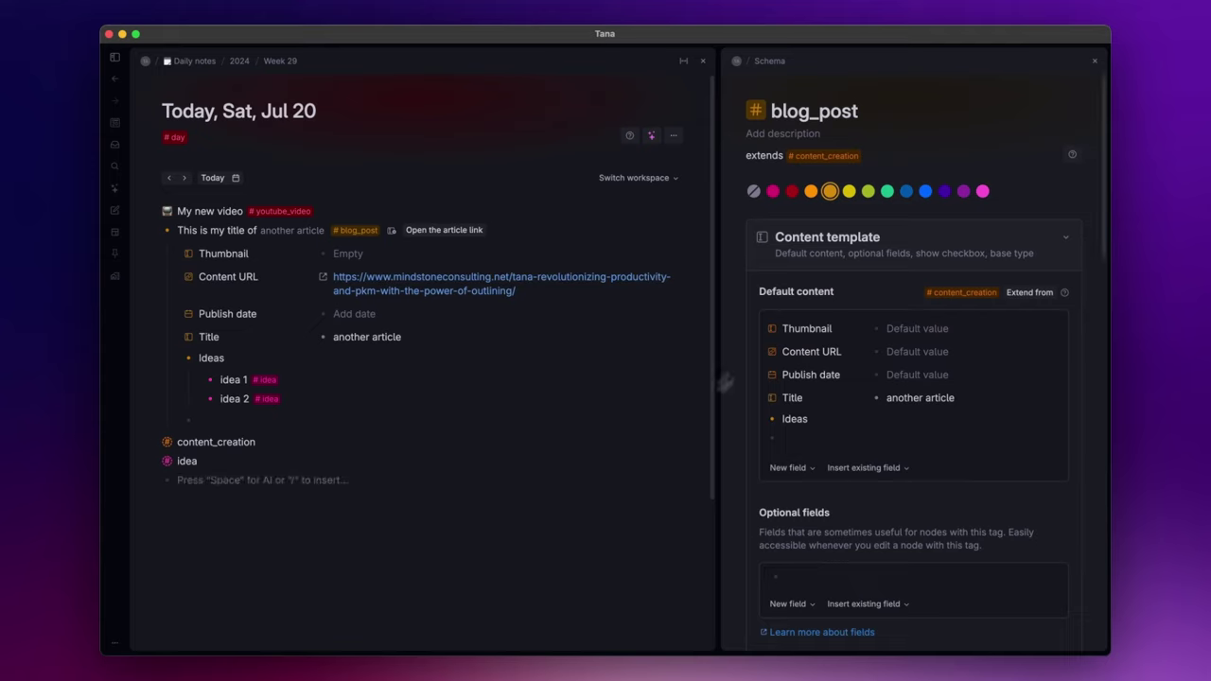
Add a related-content search node querying #youtube_video and name it 'YouTube Videos'
left_click(836, 238)
scroll(832, 238, "down", 10)
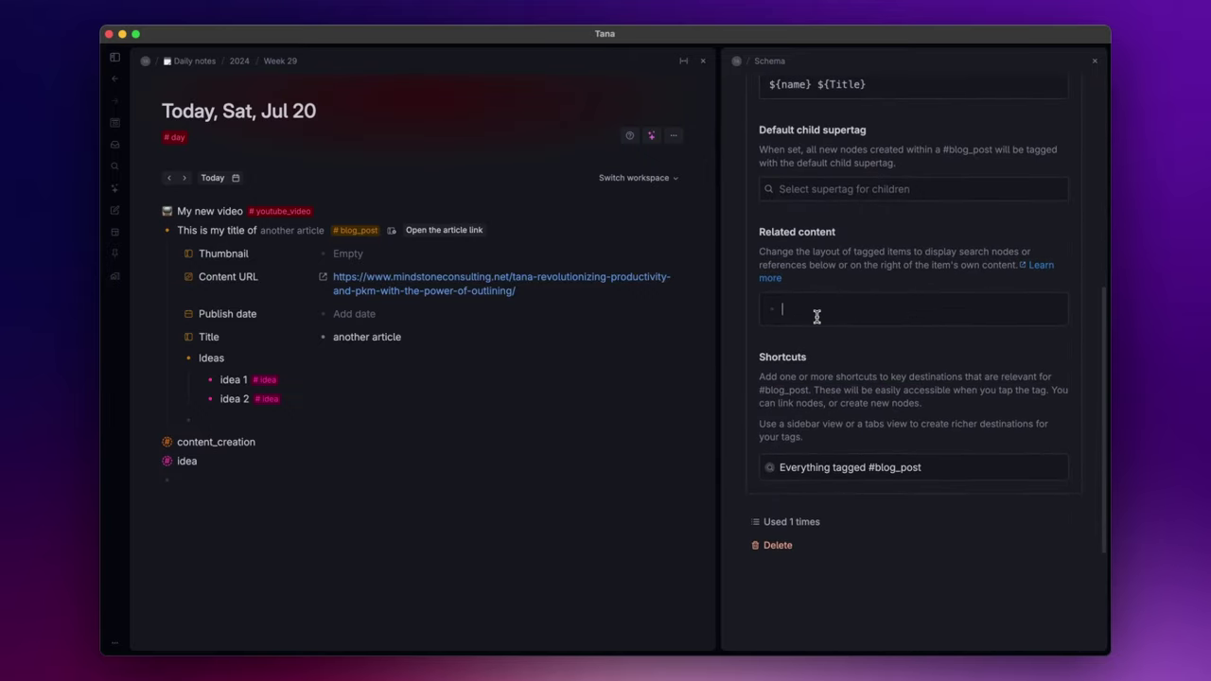
left_click(817, 317)
type("?")
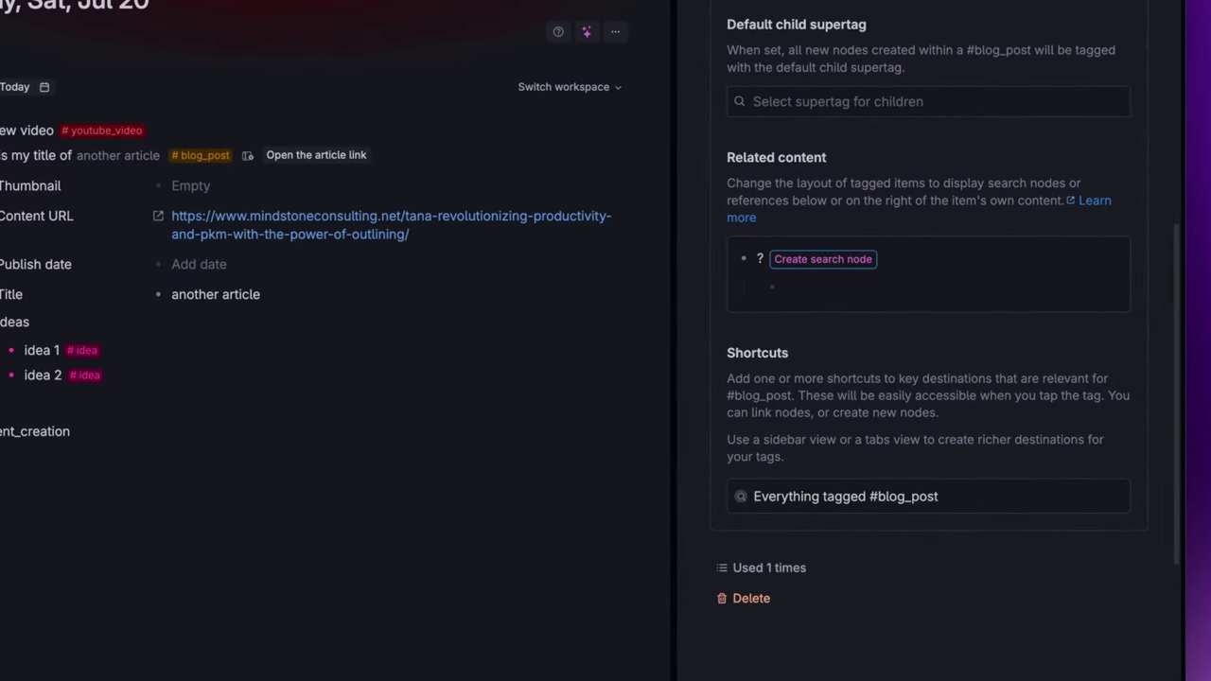
key("Return")
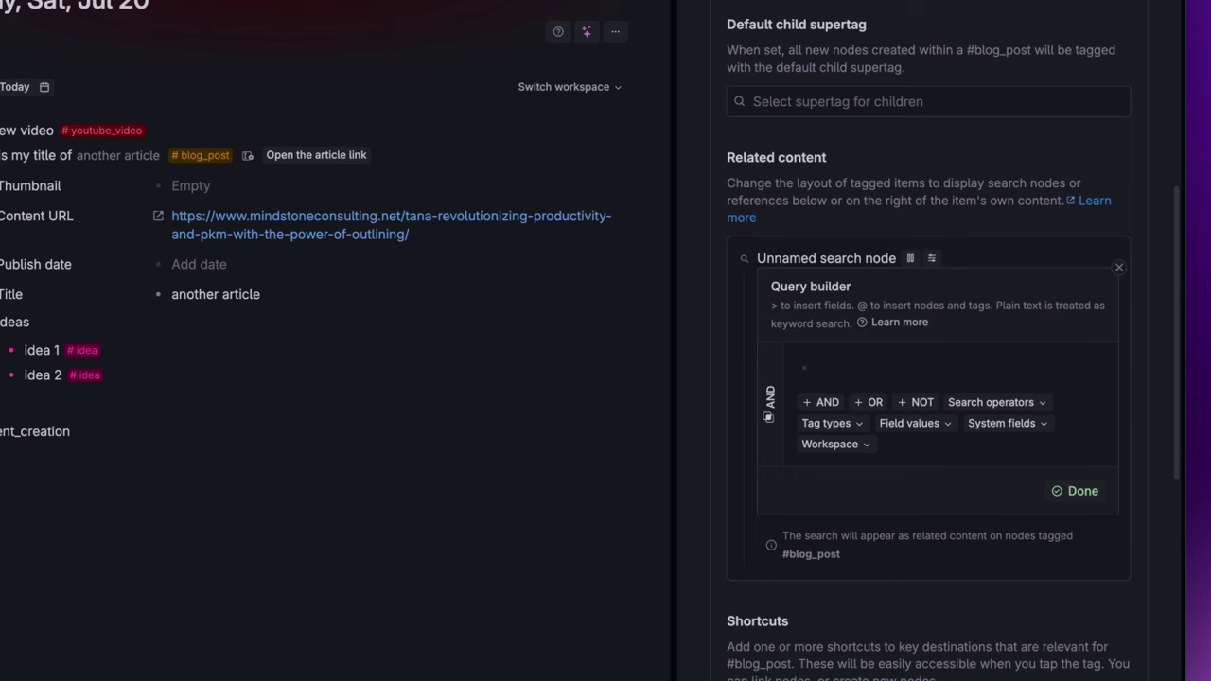
type("#you")
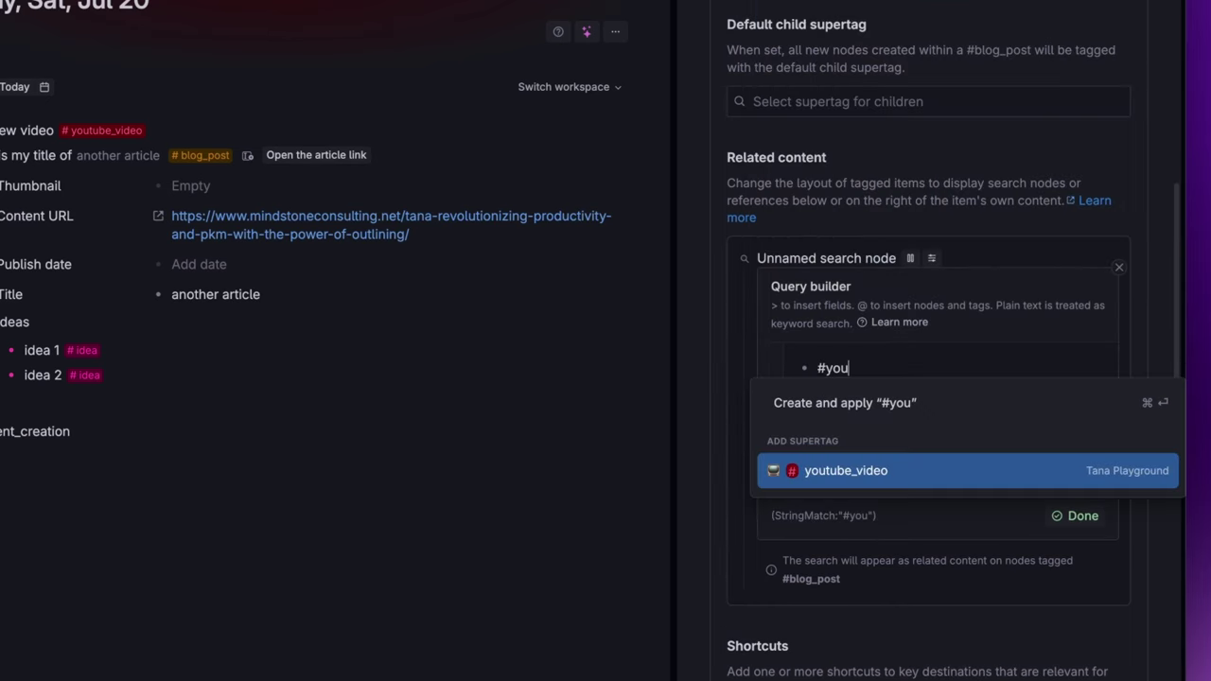
key("Return")
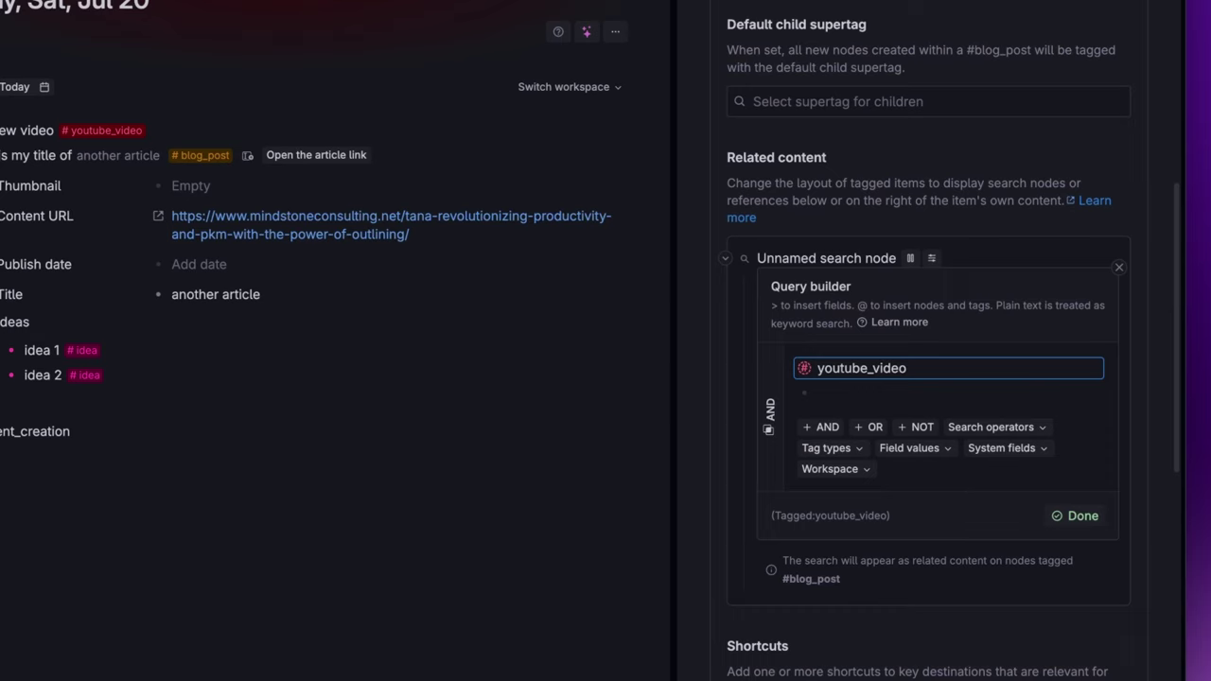
left_click(1081, 516)
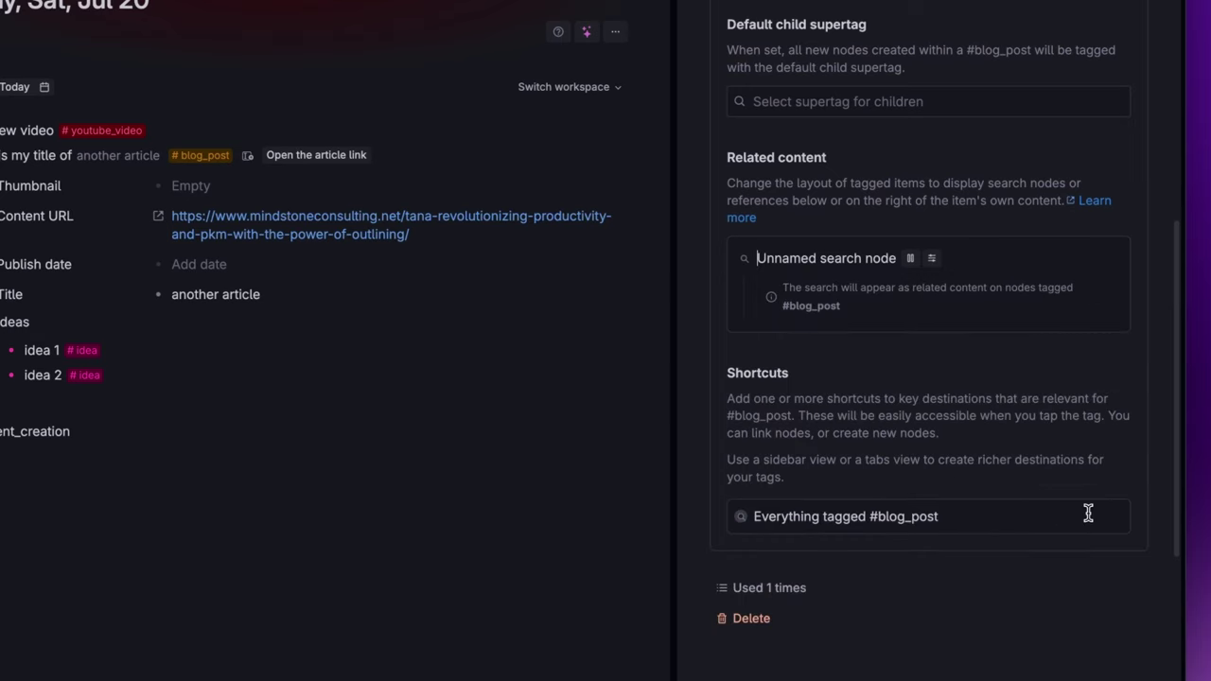
triple_click(835, 258)
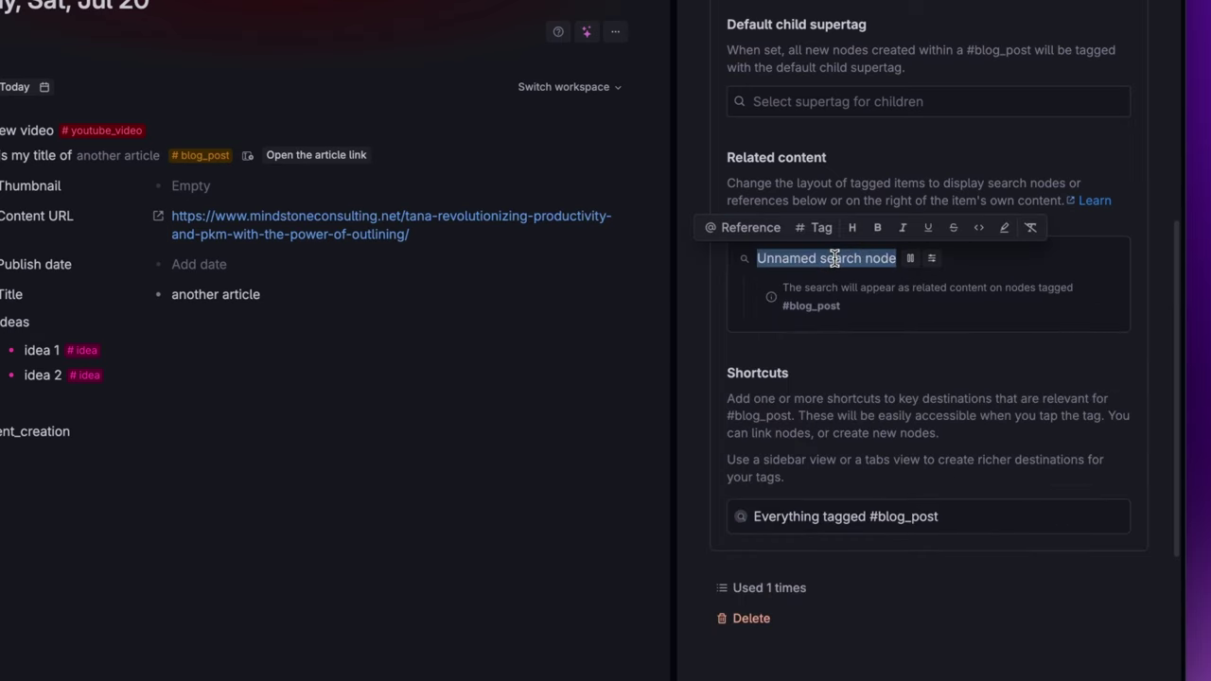
type("YouTube Video")
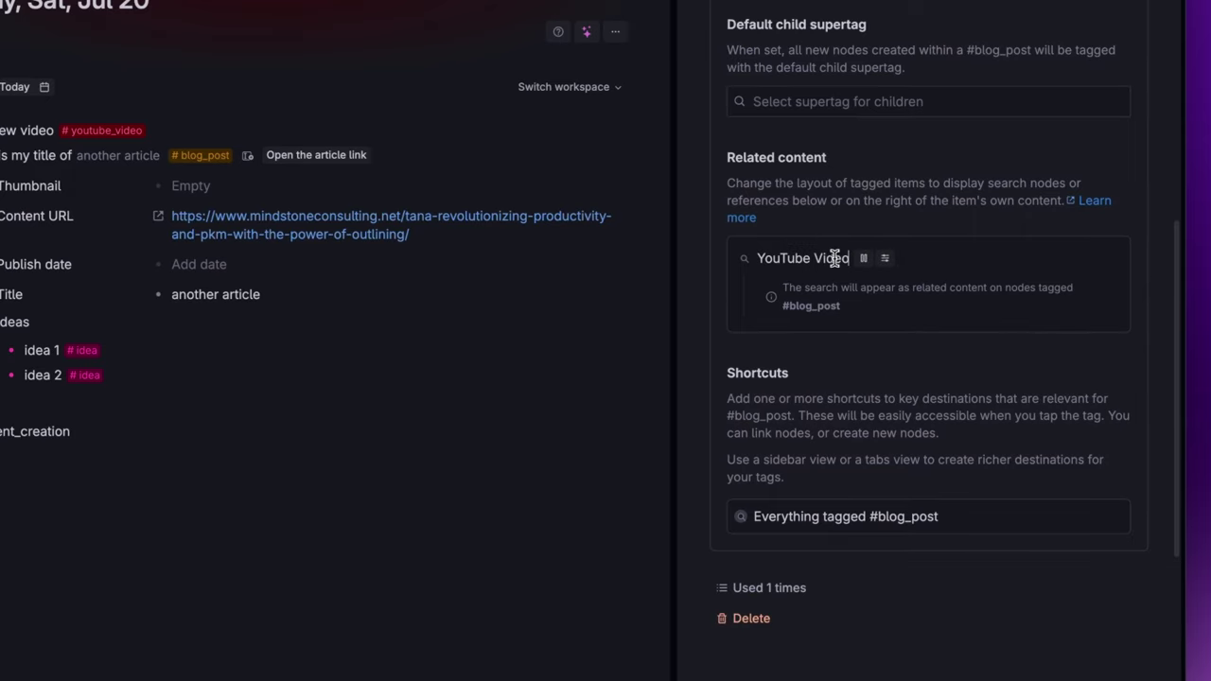
type("s")
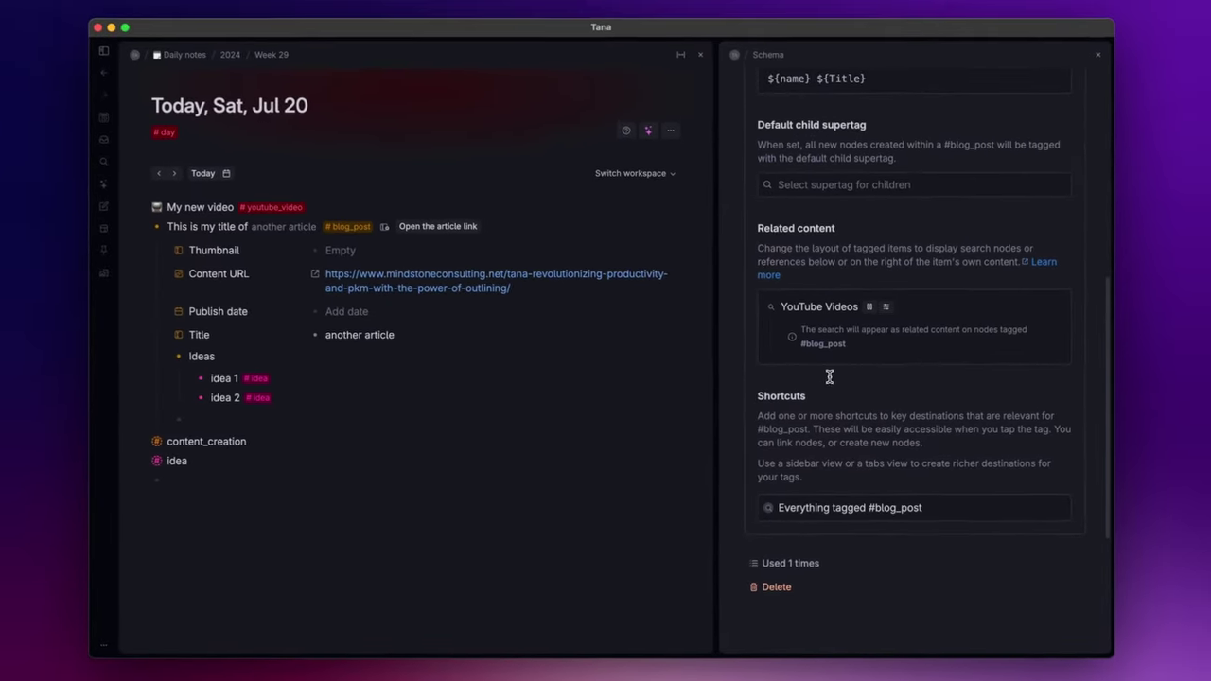
Open the blog post article on its own page, widen it, and show YouTube Videos below the content
left_click(157, 226)
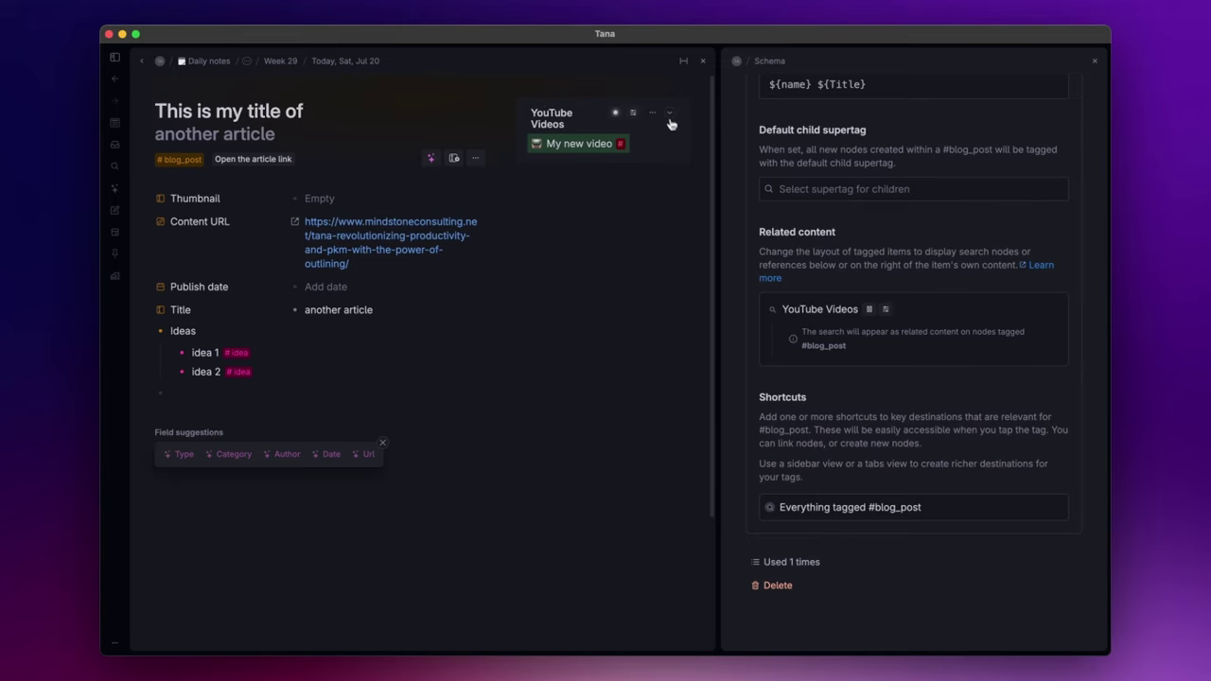
left_click_drag(721, 143, 981, 144)
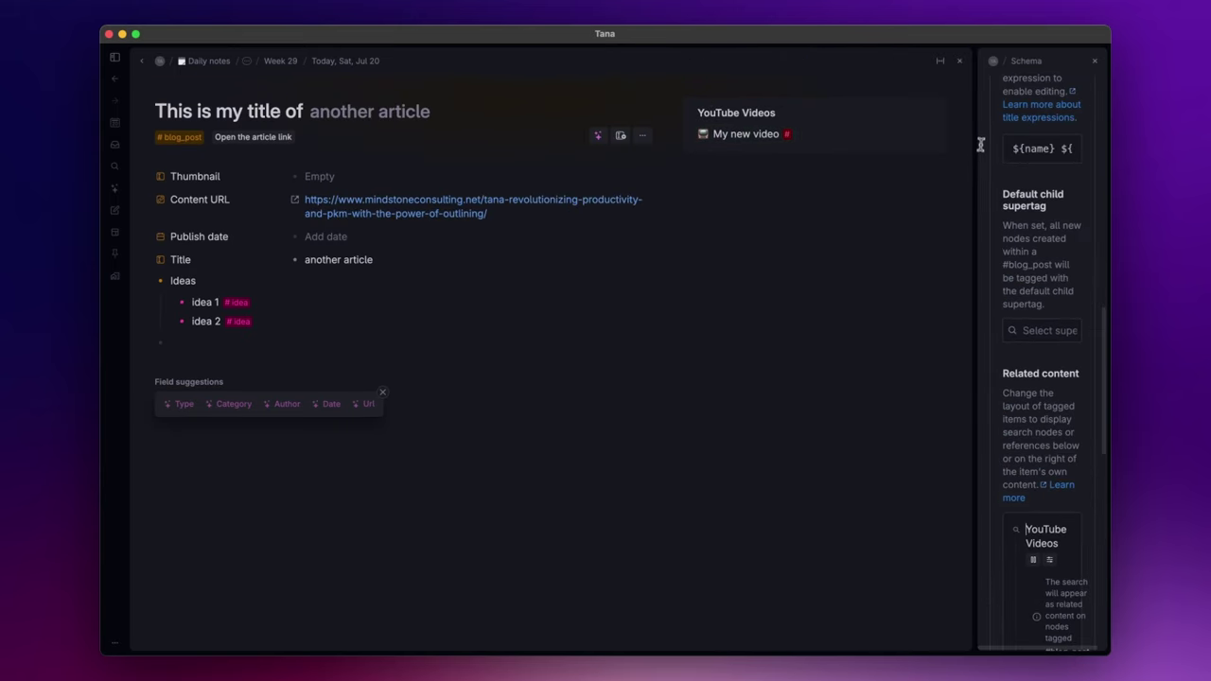
left_click(914, 114)
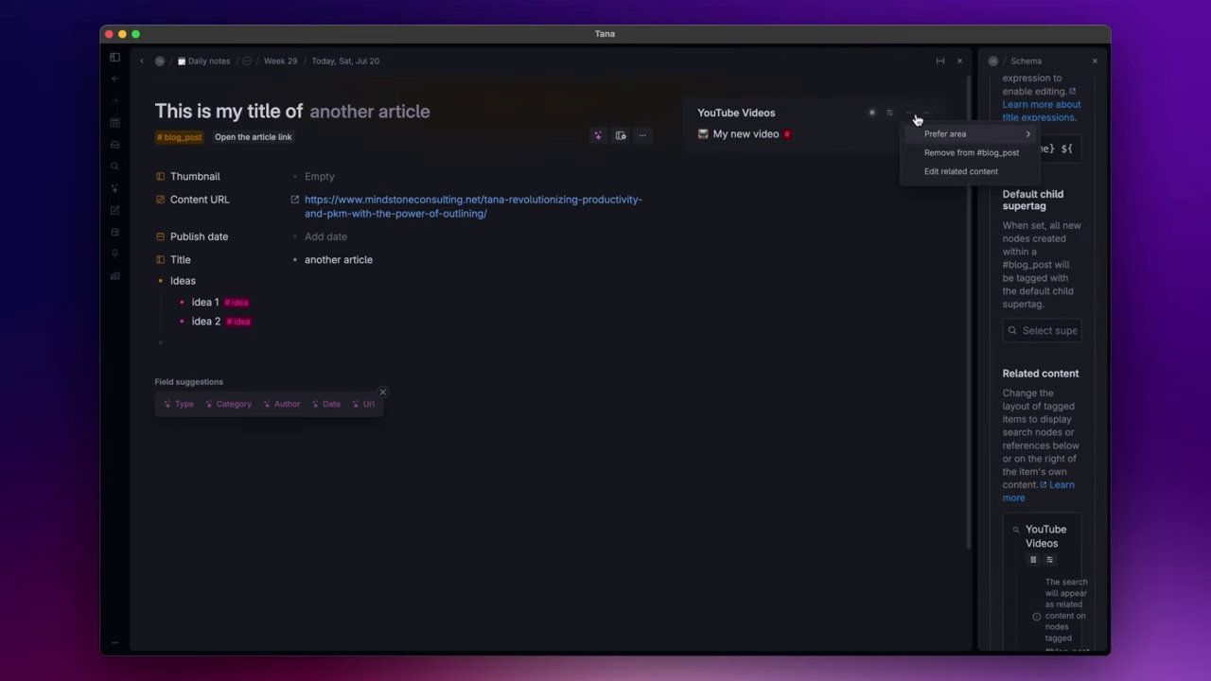
mouse_move(940, 140)
left_click(855, 138)
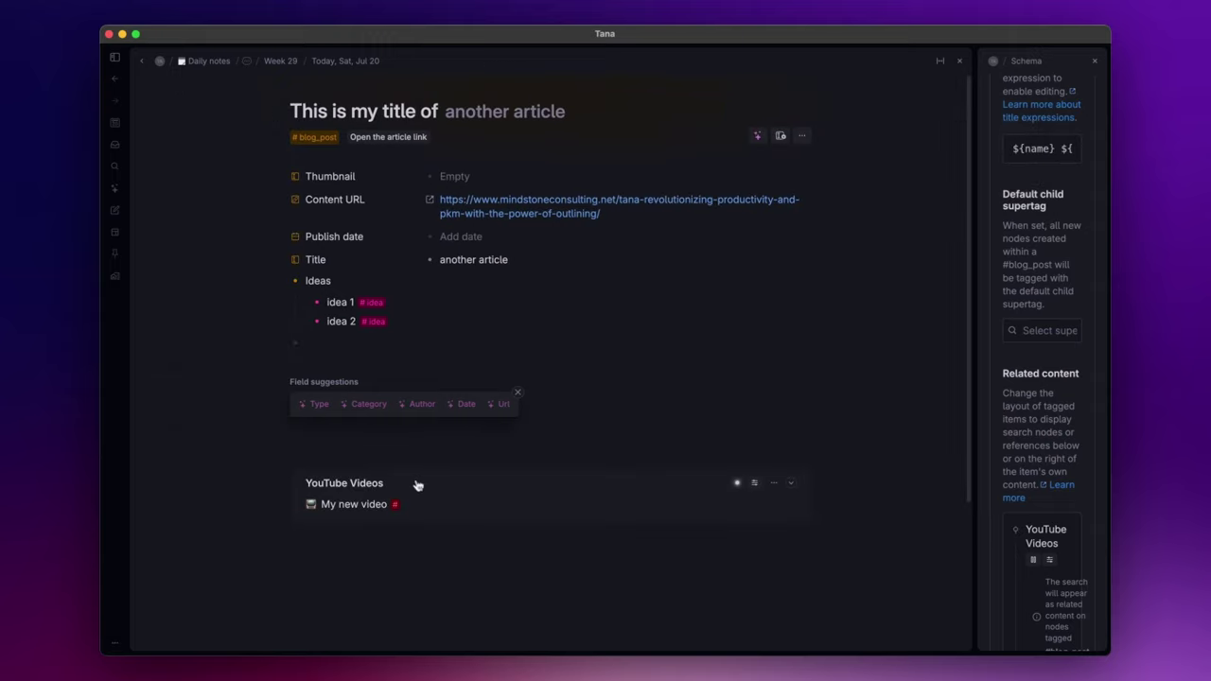
Move the YouTube Videos panel to the right of the article content
left_click(775, 484)
mouse_move(860, 513)
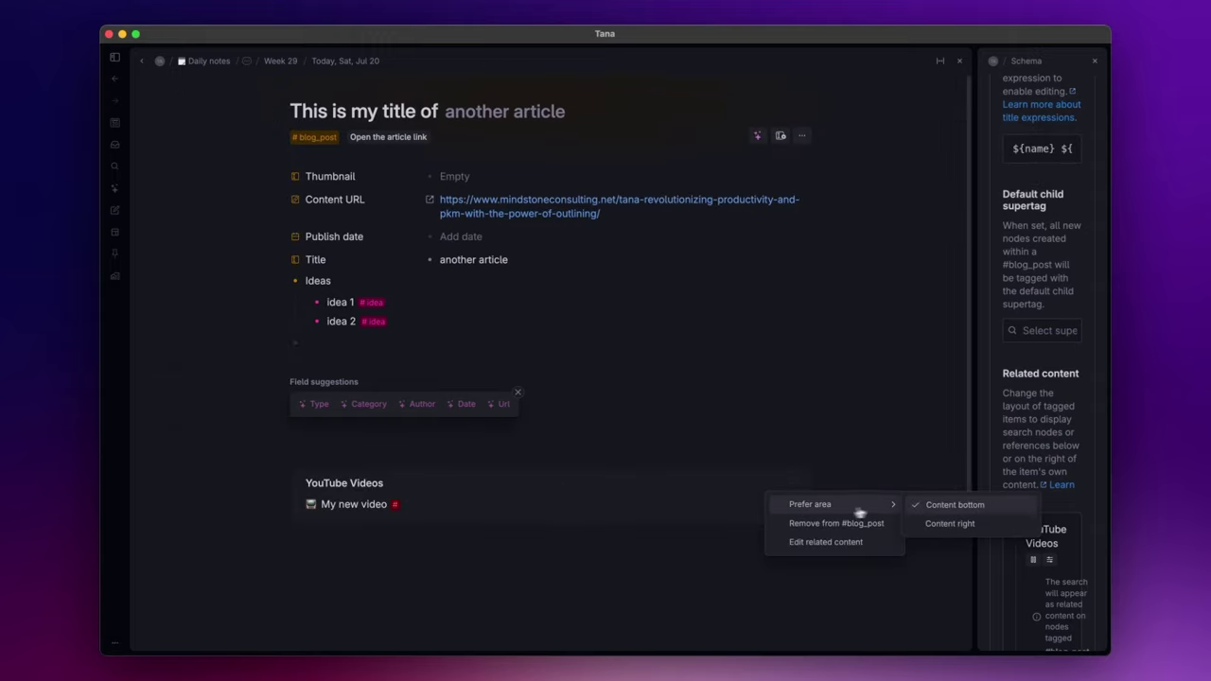
left_click(933, 525)
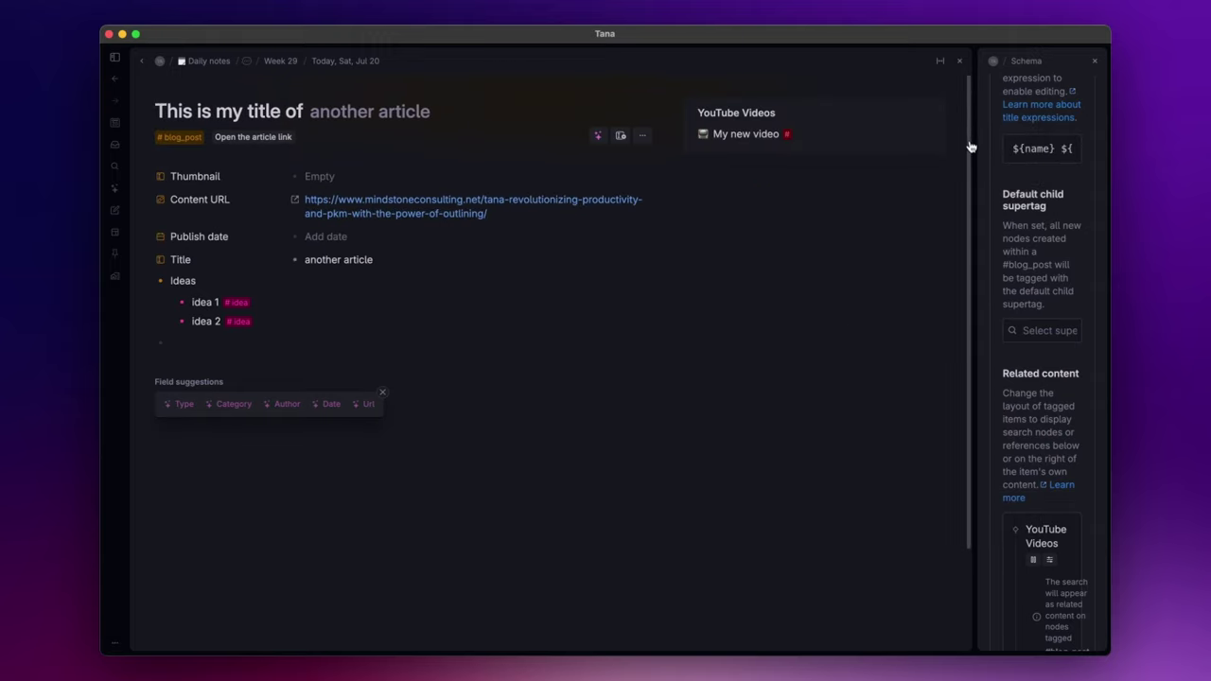
Widen the schema panel, then view and close the 'Everything tagged #blog_post' and 'Used 1 times' lists
left_click_drag(975, 151, 692, 235)
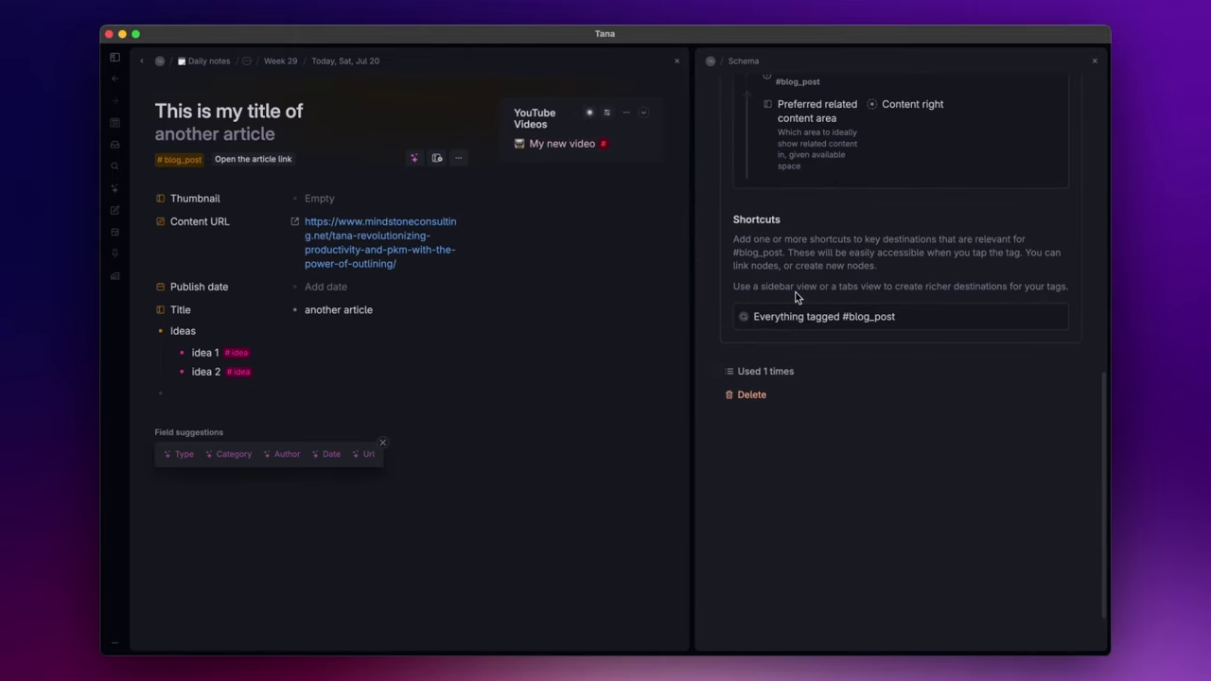
left_click(752, 319)
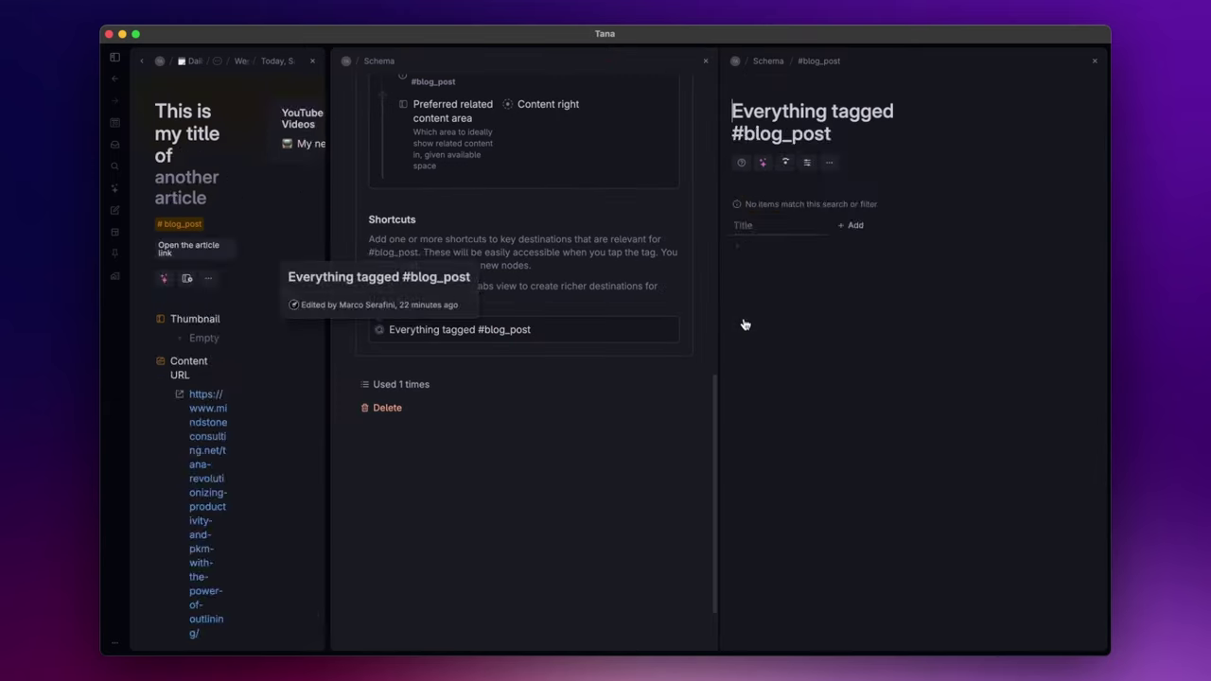
left_click(1095, 62)
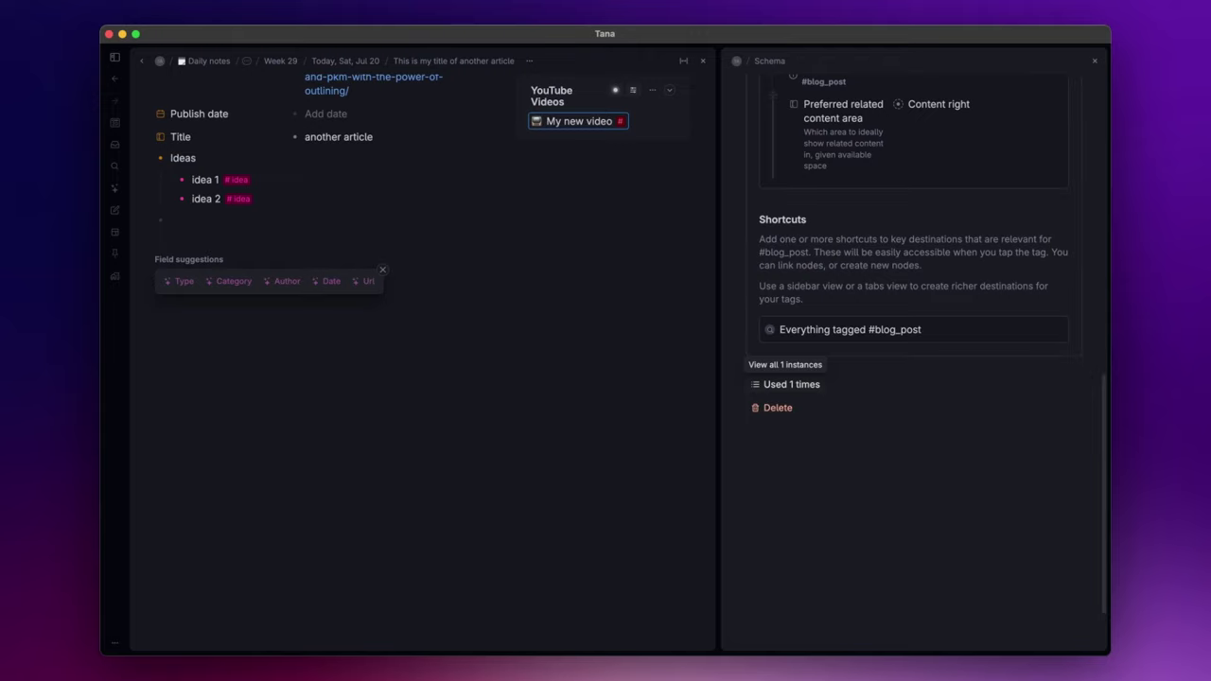
left_click(791, 384)
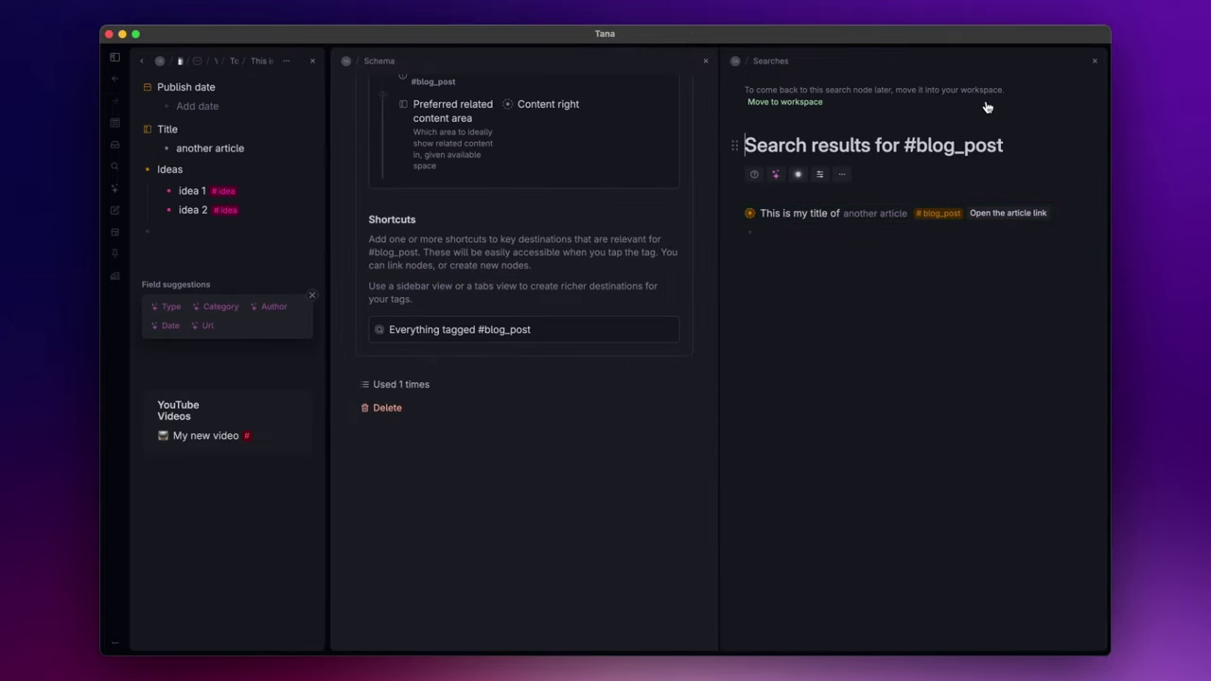
left_click(1095, 62)
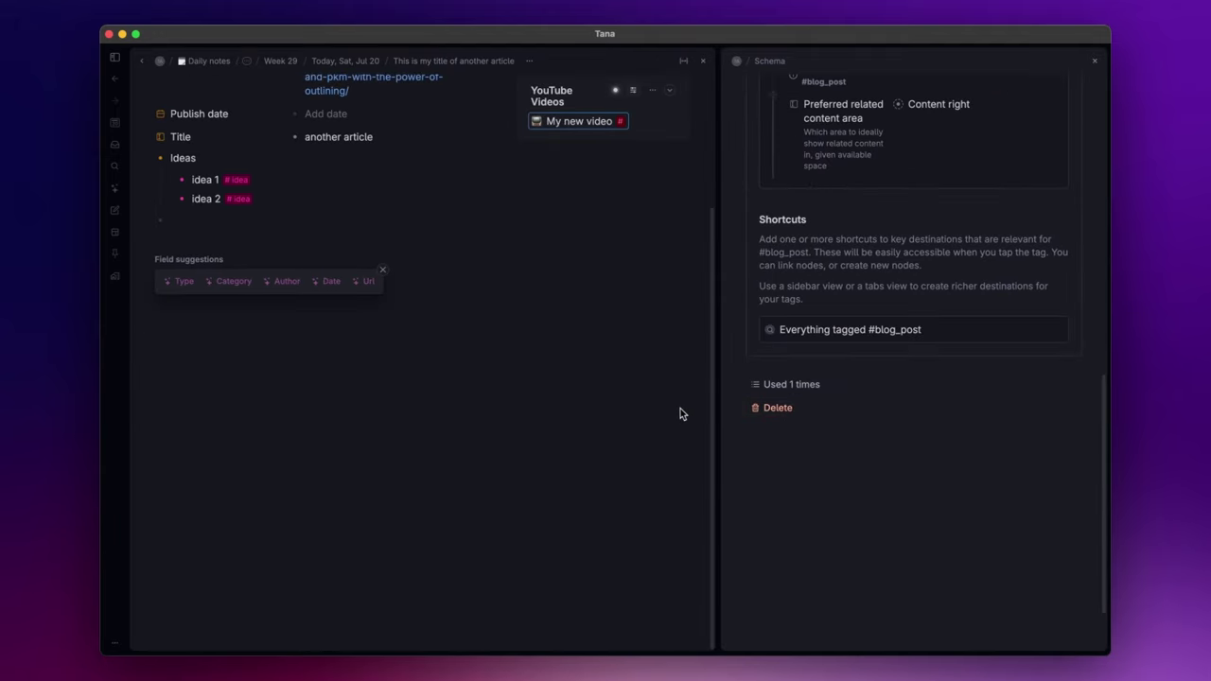
key("Return")
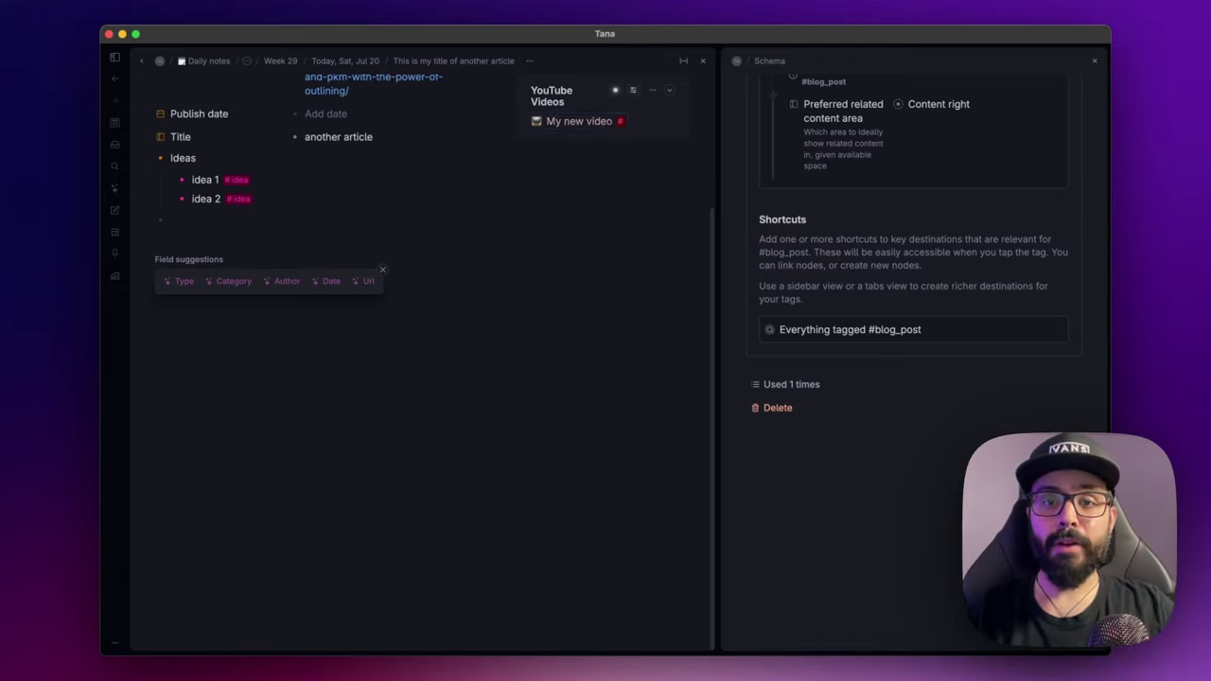